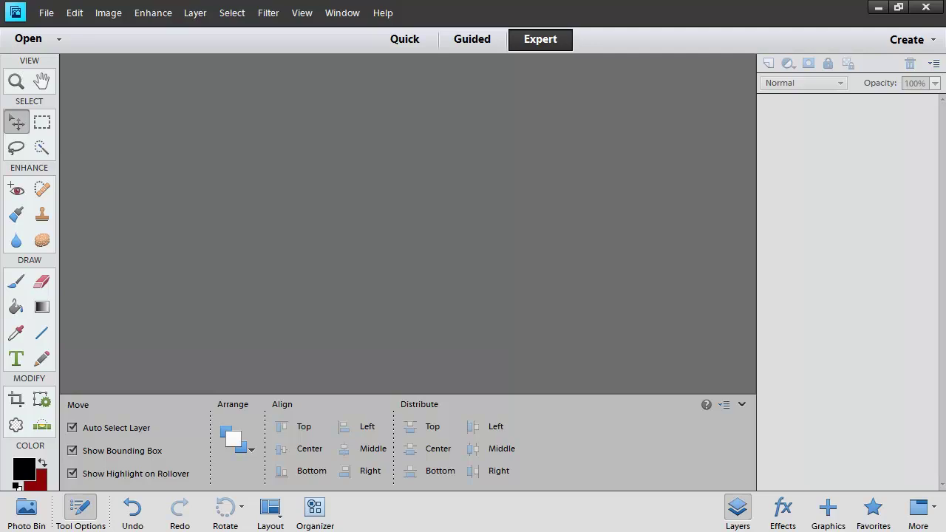
Step: Create a new blank document 1280 pixels wide and 720 pixels high
{"action": "left_click", "coordinate": [46, 12]}
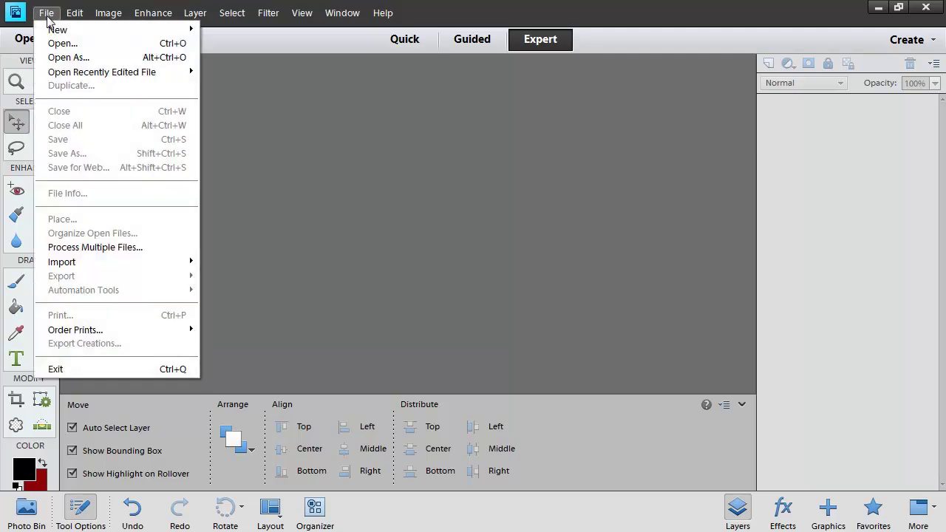
{"action": "mouse_move", "coordinate": [57, 33]}
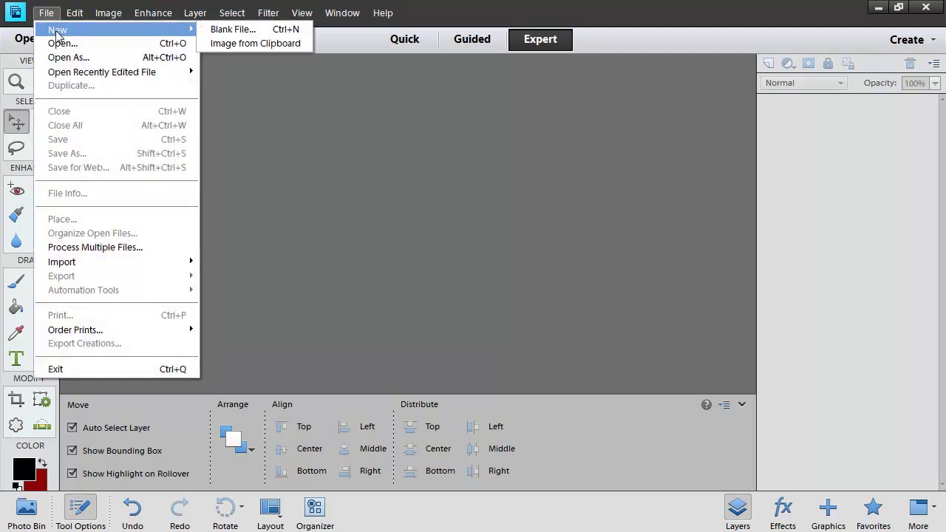
{"action": "left_click", "coordinate": [220, 29]}
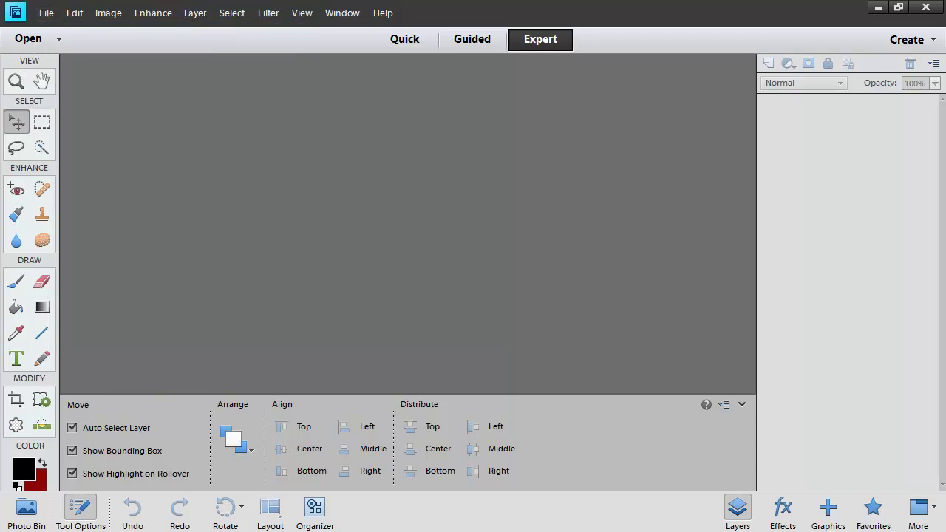
{"action": "left_click_drag", "start_coordinate": [389, 180], "coordinate": [456, 127]}
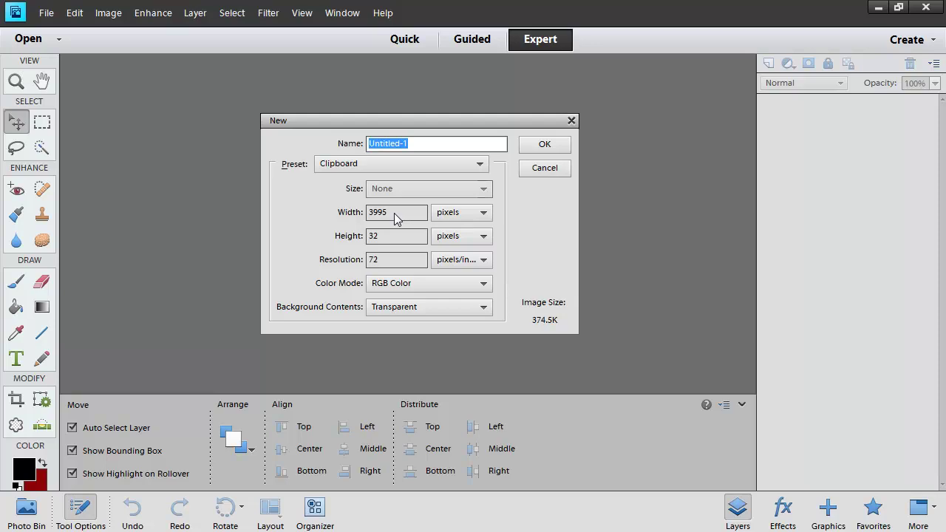
{"action": "left_click_drag", "start_coordinate": [393, 214], "coordinate": [364, 213]}
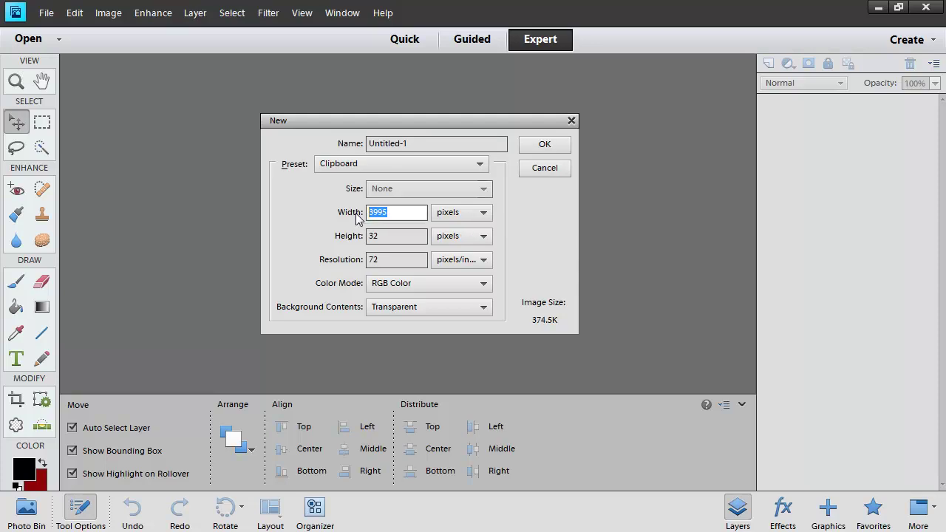
{"action": "type", "text": "1280"}
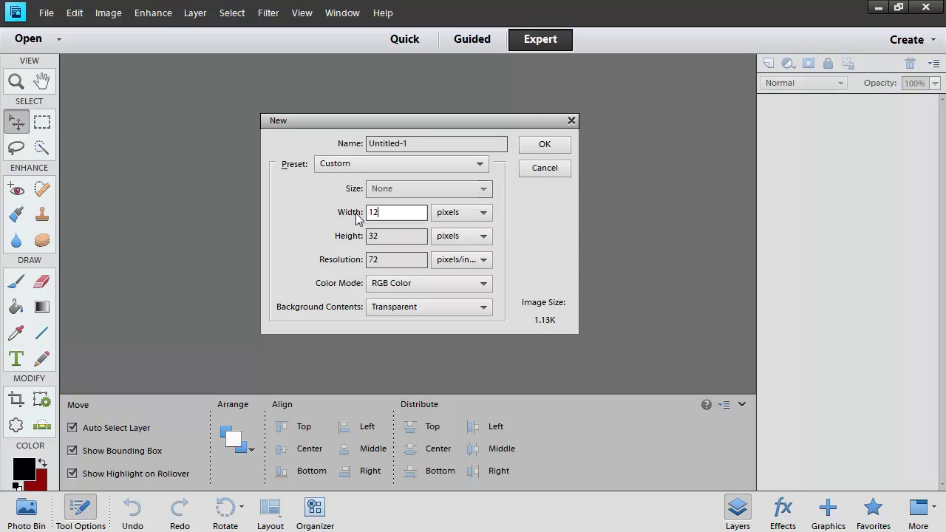
{"action": "left_click", "coordinate": [388, 243]}
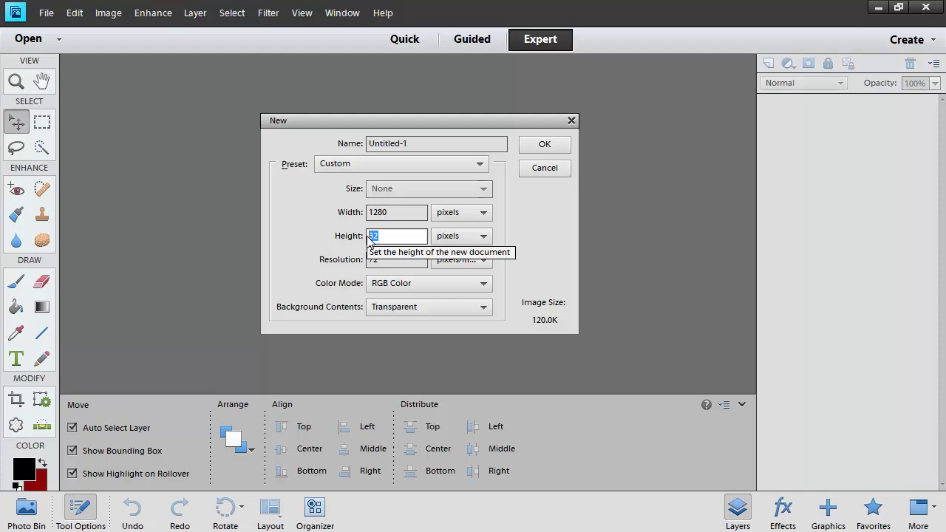
{"action": "type", "text": "720"}
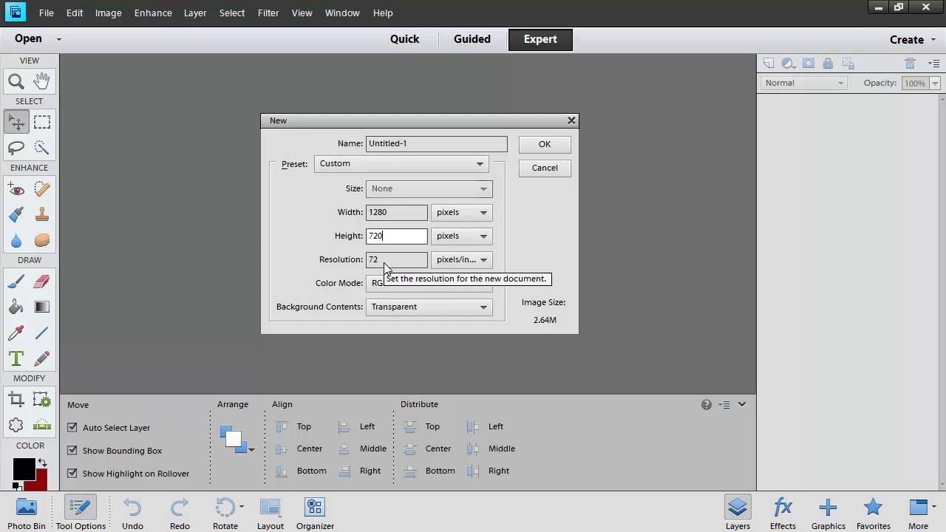
{"action": "left_click", "coordinate": [400, 214]}
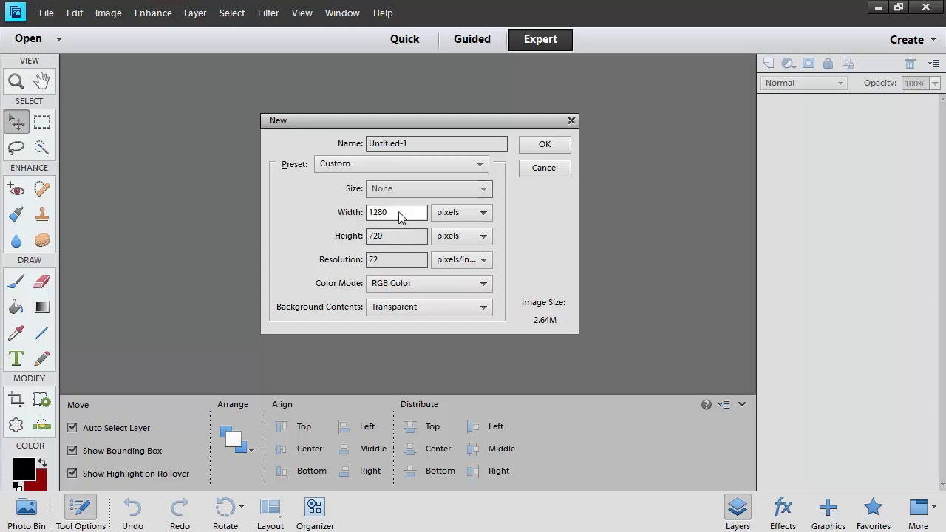
{"action": "left_click", "coordinate": [400, 238]}
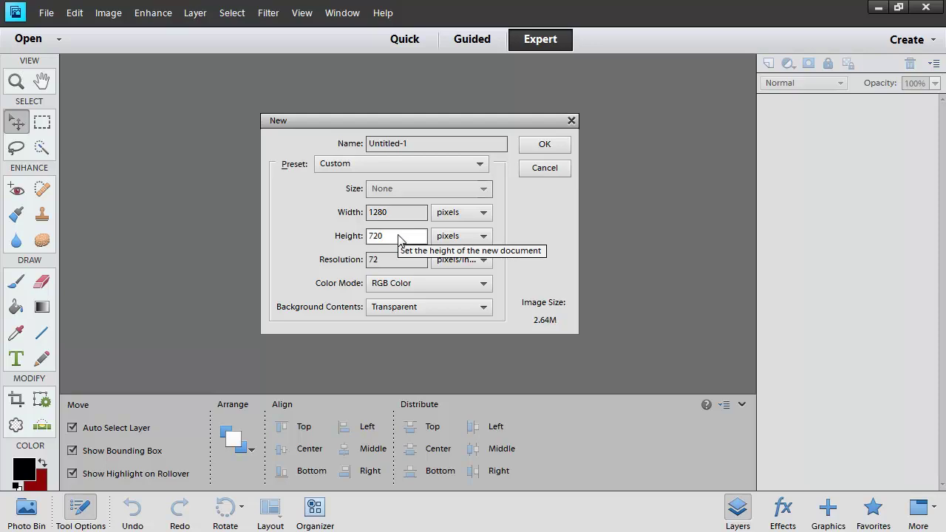
{"action": "left_click", "coordinate": [543, 145]}
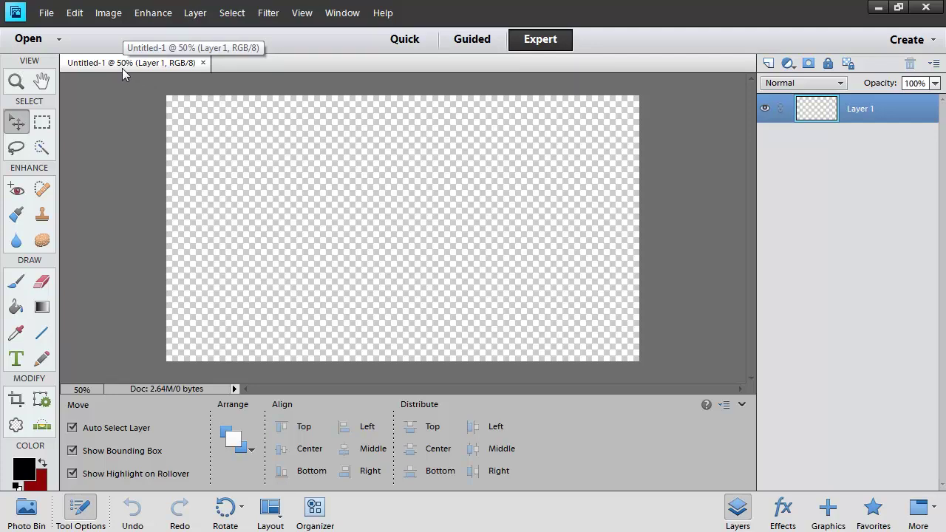
{"action": "key", "text": "ctrl+equal"}
{"action": "key", "text": "ctrl+equal"}
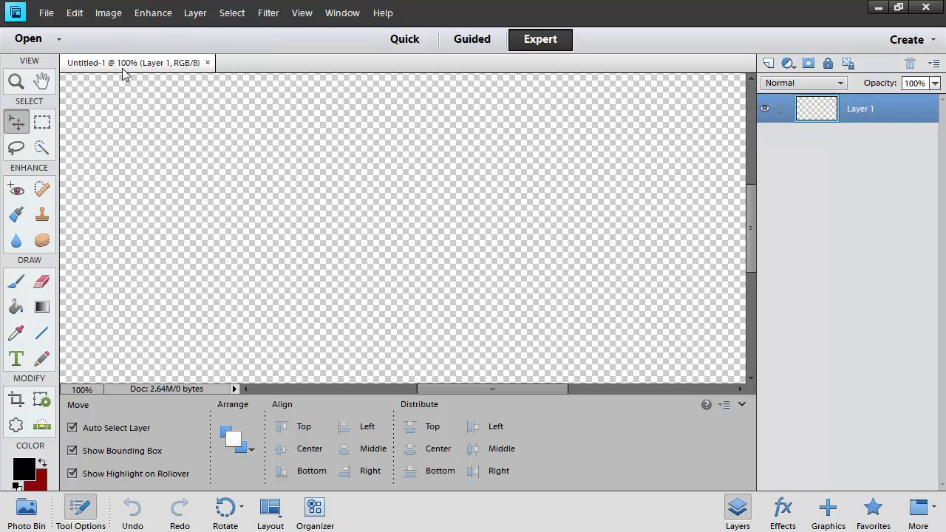
{"action": "key", "text": "ctrl+minus"}
{"action": "key", "text": "ctrl+minus"}
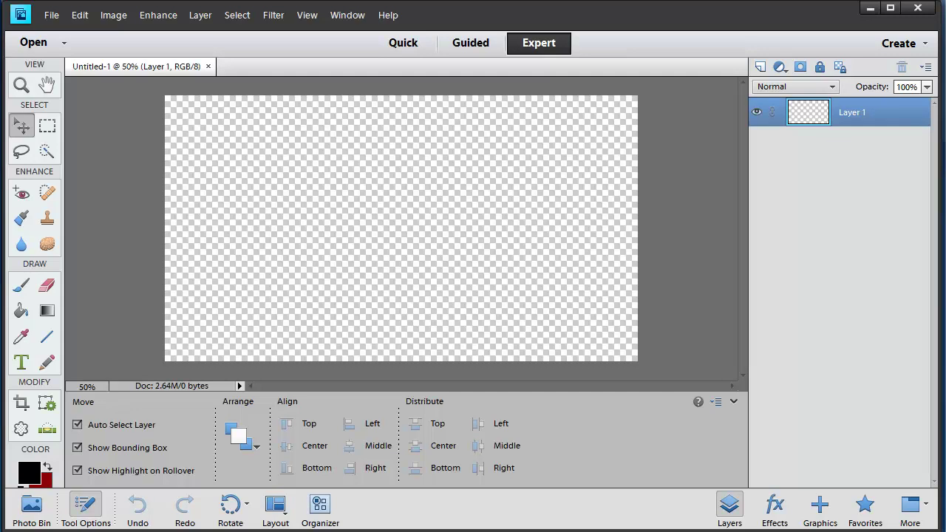
Step: Copy the enlarged American flag picture from the browser's image results and create a new Photoshop Elements document from the clipboard
{"action": "key", "text": "alt+Tab"}
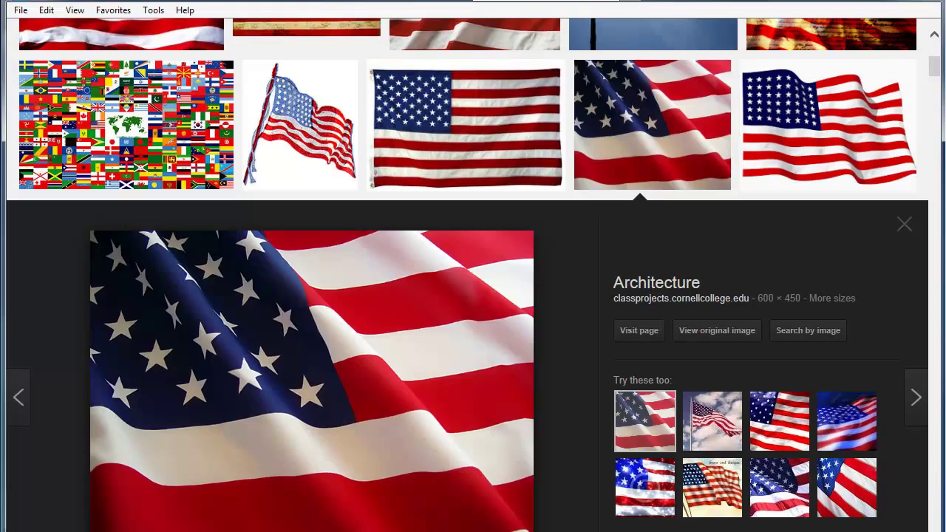
{"action": "right_click", "coordinate": [297, 390]}
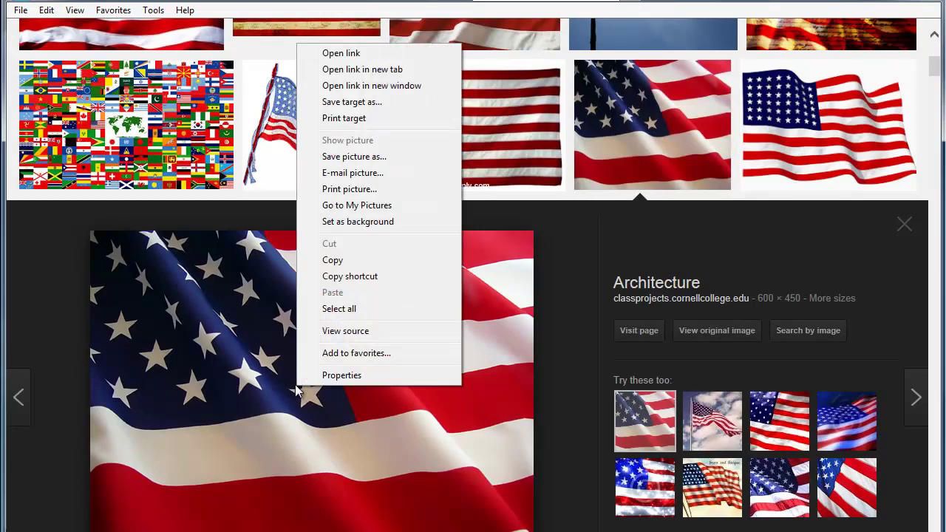
{"action": "left_click", "coordinate": [334, 262]}
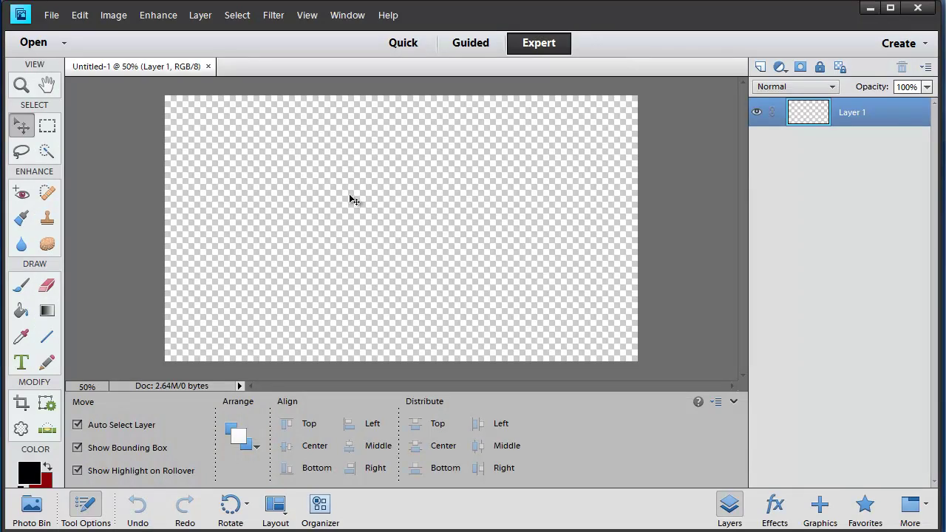
{"action": "left_click", "coordinate": [50, 16]}
{"action": "mouse_move", "coordinate": [59, 32]}
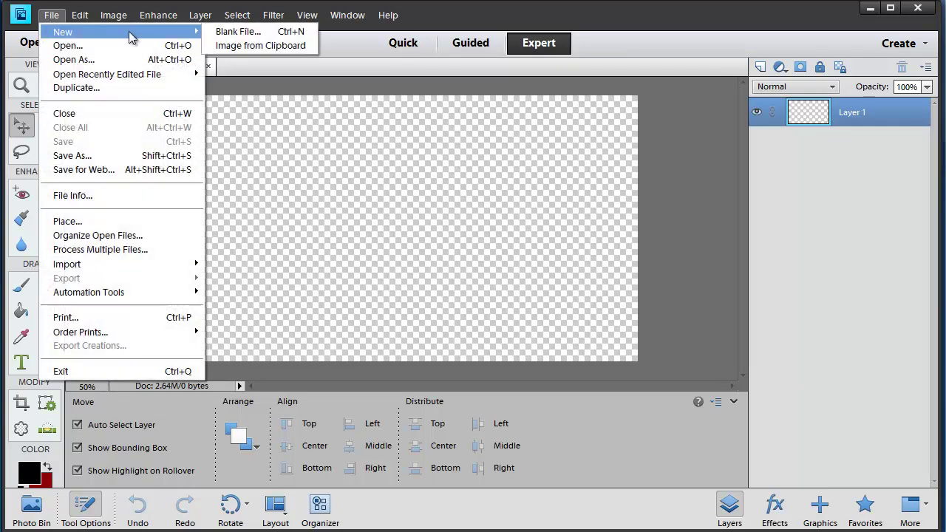
{"action": "left_click", "coordinate": [231, 46]}
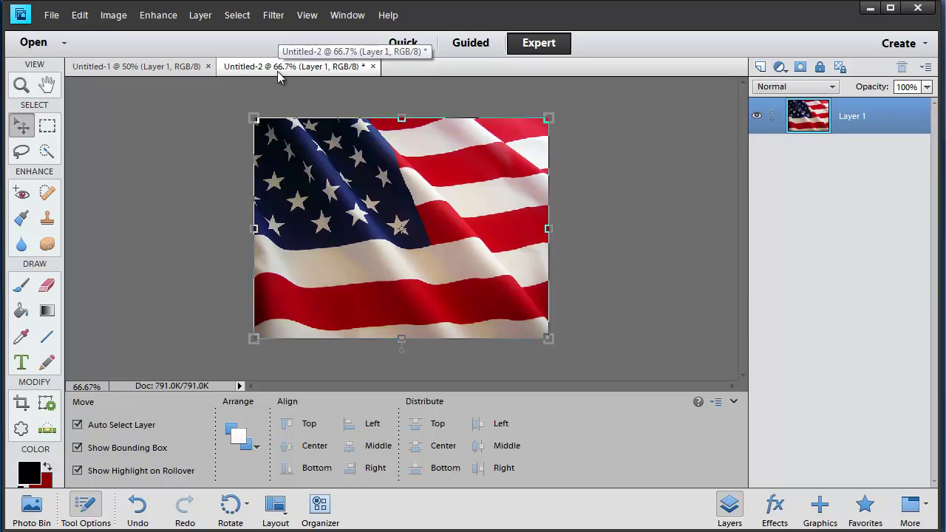
Step: Copy the Declaration of Independence painting from the browser's image results and create another Photoshop Elements document from the clipboard
{"action": "key", "text": "alt+Tab"}
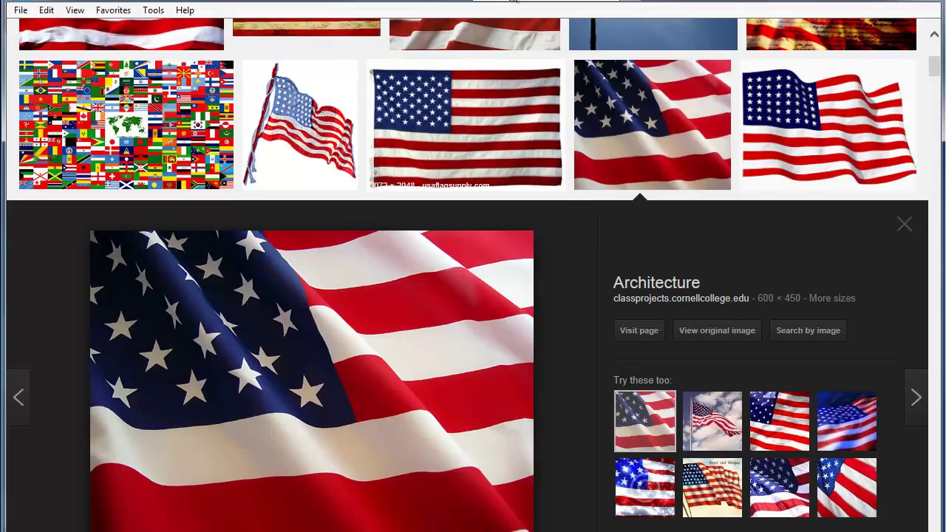
{"action": "key", "text": "BackSpace"}
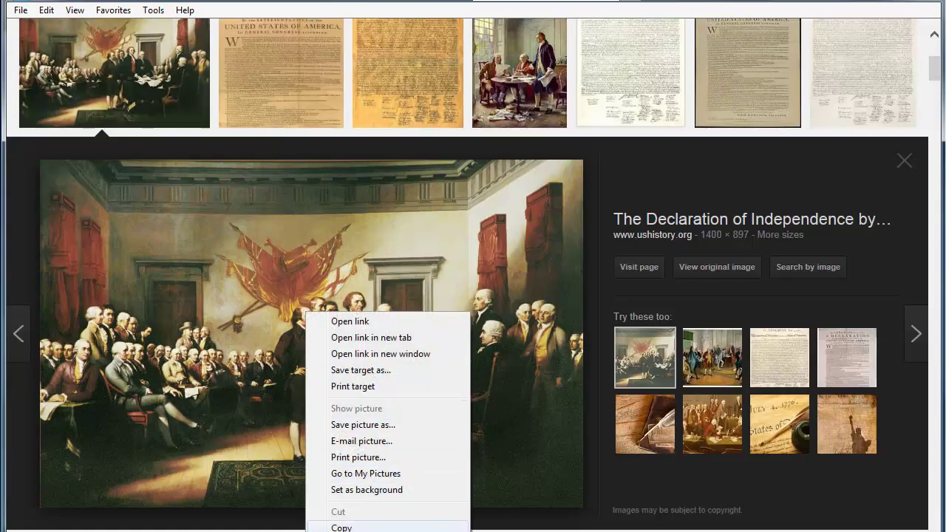
{"action": "left_click", "coordinate": [341, 527]}
{"action": "key", "text": "alt+Tab"}
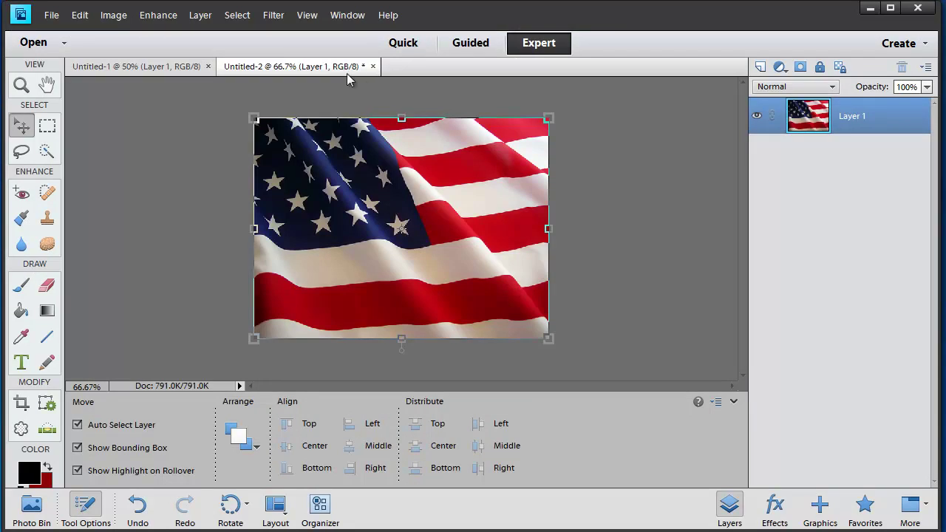
{"action": "left_click", "coordinate": [128, 69]}
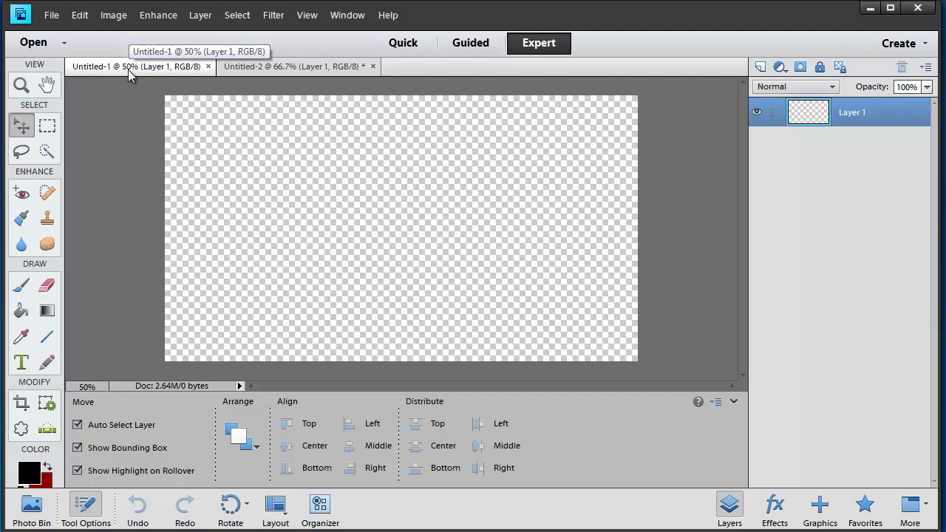
{"action": "left_click", "coordinate": [246, 68]}
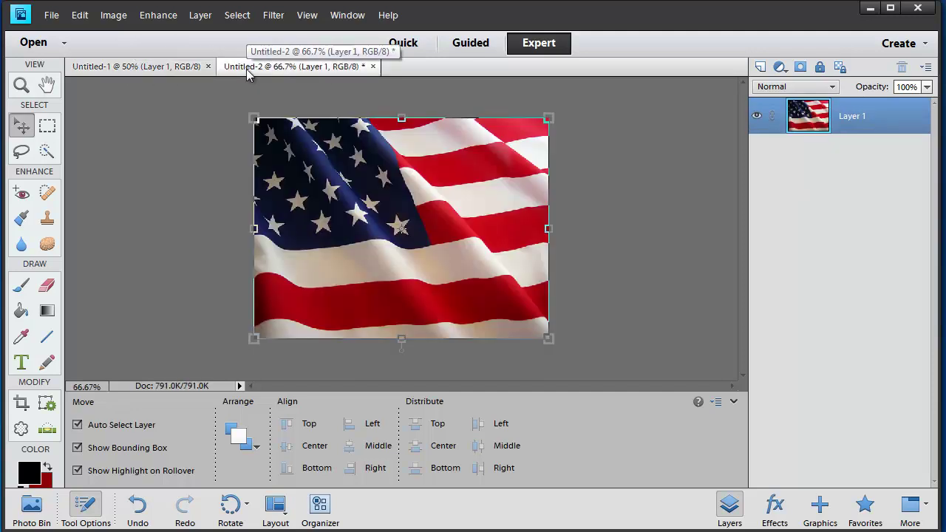
{"action": "left_click", "coordinate": [53, 18]}
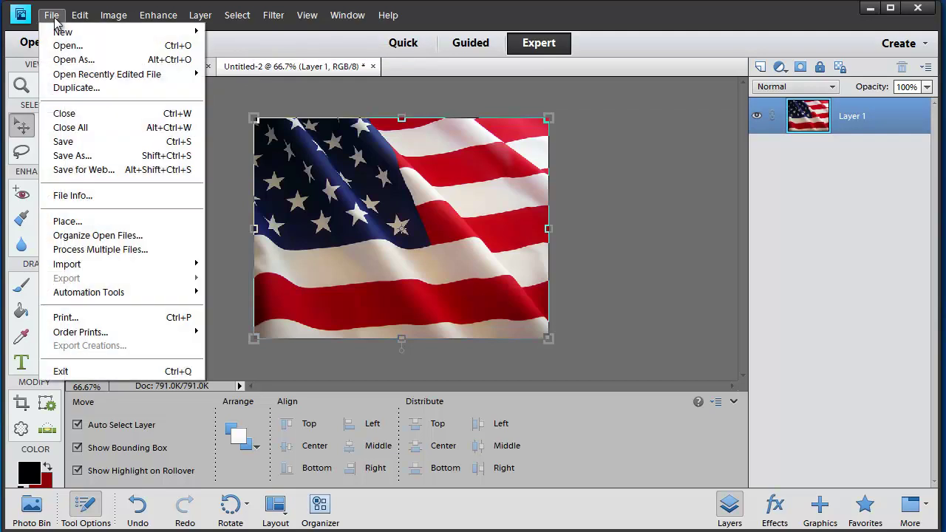
{"action": "mouse_move", "coordinate": [65, 32]}
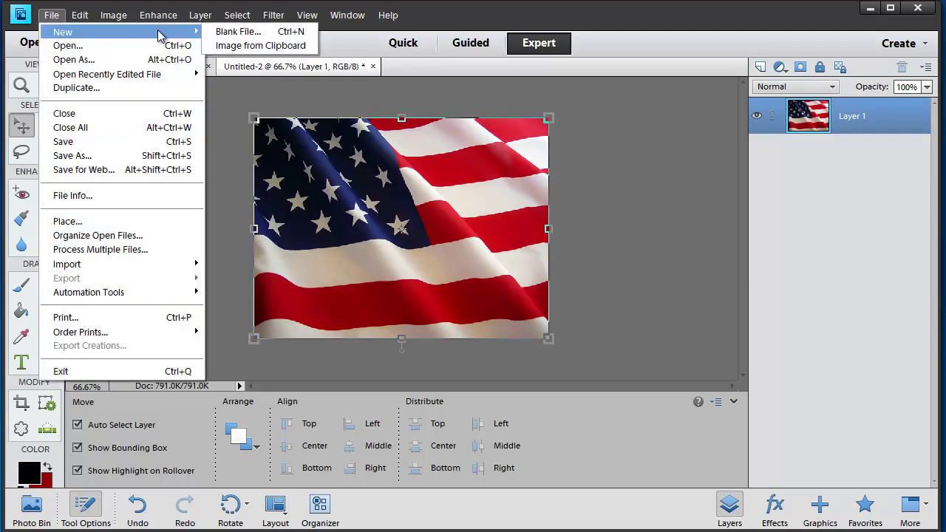
{"action": "left_click", "coordinate": [249, 45]}
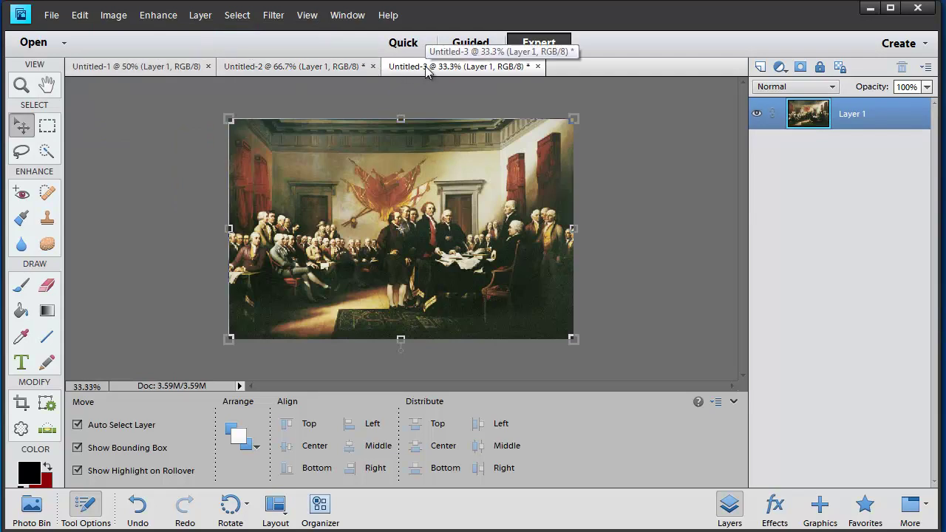
Step: Save the blank 1280 × 720 canvas as July4th.psd in Photoshop format in the EDIT 630 folder
{"action": "left_click", "coordinate": [312, 71]}
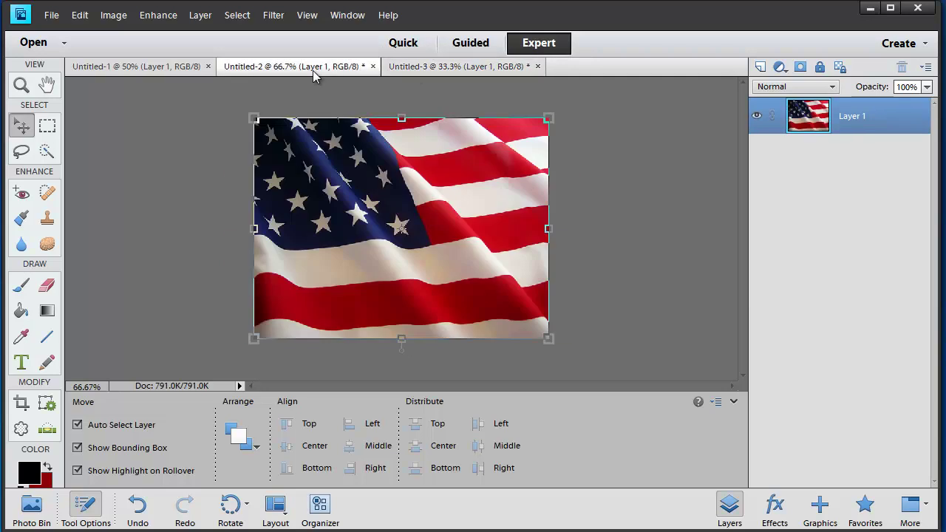
{"action": "left_click", "coordinate": [108, 67]}
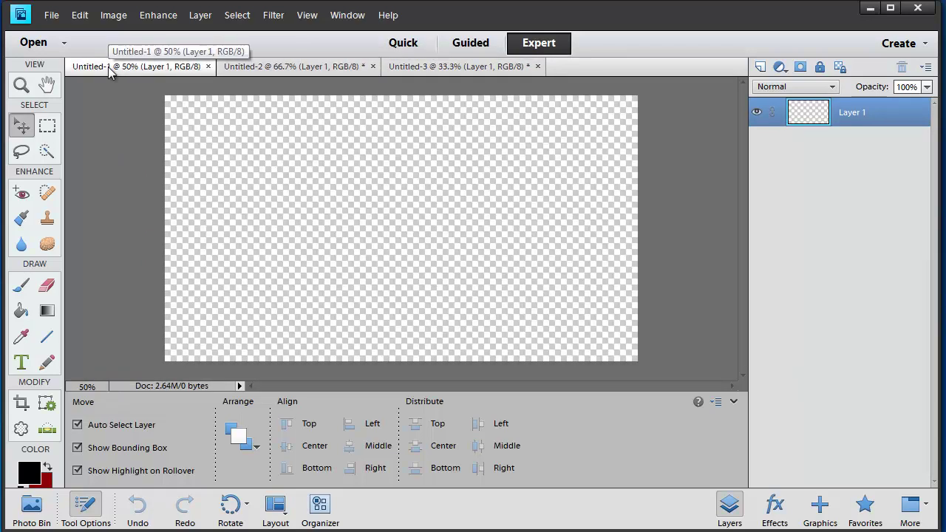
{"action": "left_click", "coordinate": [52, 16]}
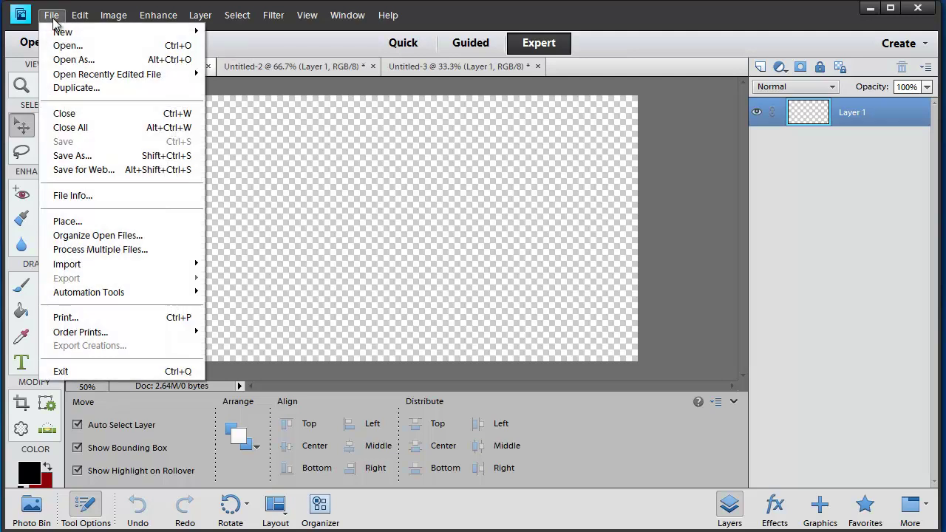
{"action": "left_click", "coordinate": [71, 155]}
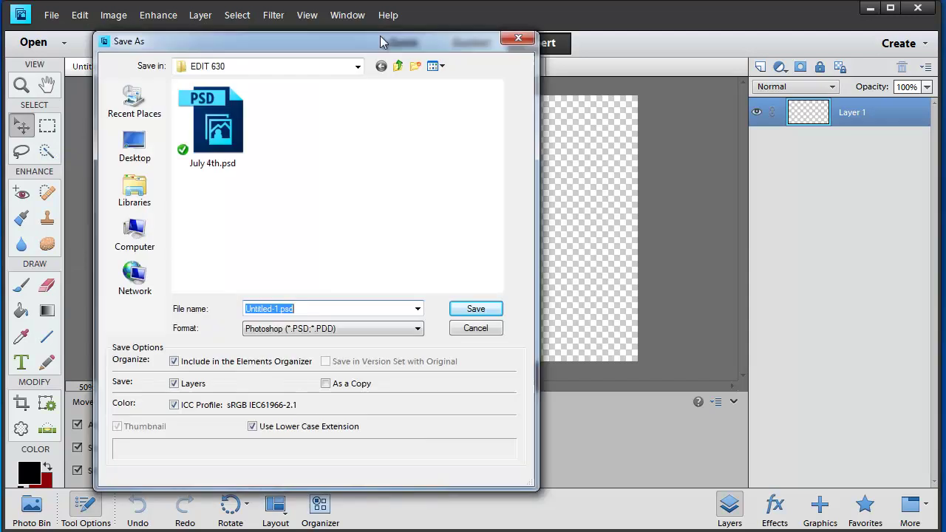
{"action": "left_click_drag", "start_coordinate": [386, 36], "coordinate": [444, 30]}
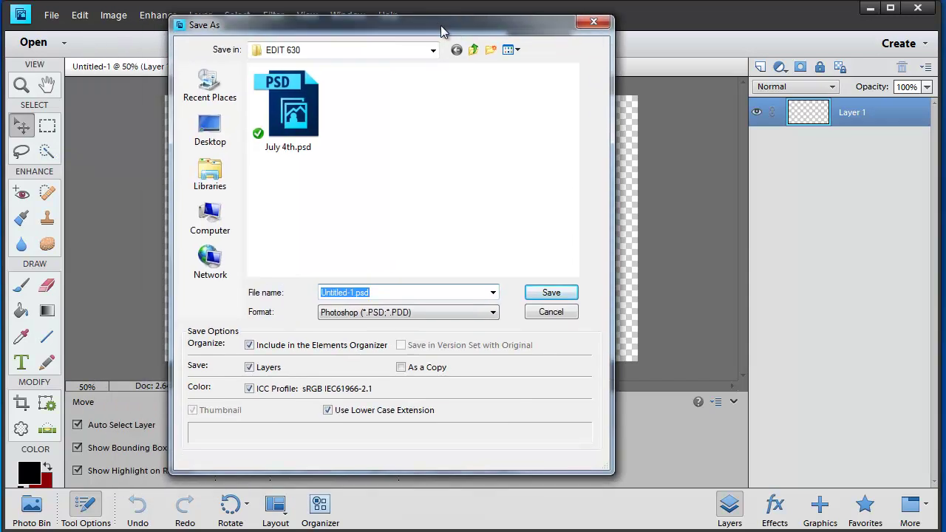
{"action": "left_click", "coordinate": [352, 292]}
{"action": "left_click_drag", "start_coordinate": [354, 292], "coordinate": [290, 294]}
{"action": "type", "text": "July4th"}
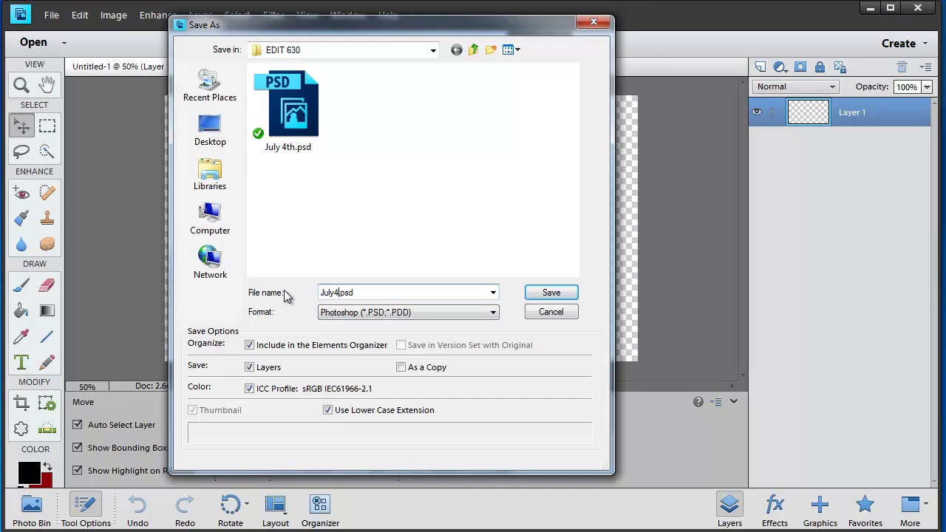
{"action": "left_click", "coordinate": [534, 296]}
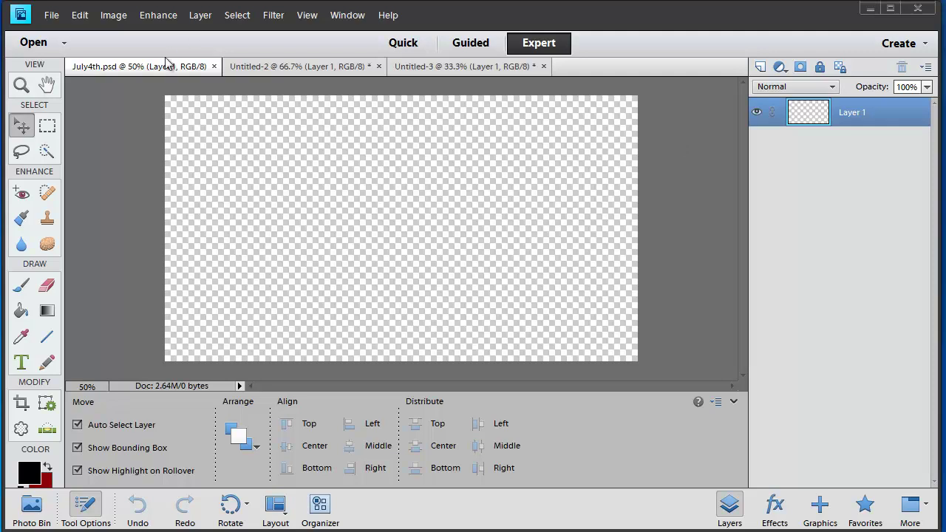
Step: Look through the open documents: the July4th.psd canvas, the flag image and the Declaration painting
{"action": "left_click", "coordinate": [135, 68]}
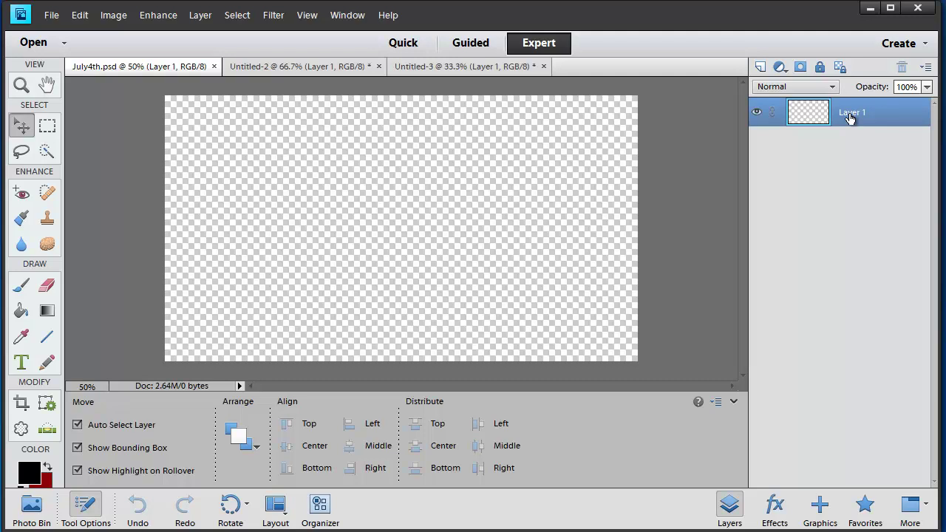
{"action": "left_click", "coordinate": [296, 67]}
{"action": "left_click", "coordinate": [425, 68]}
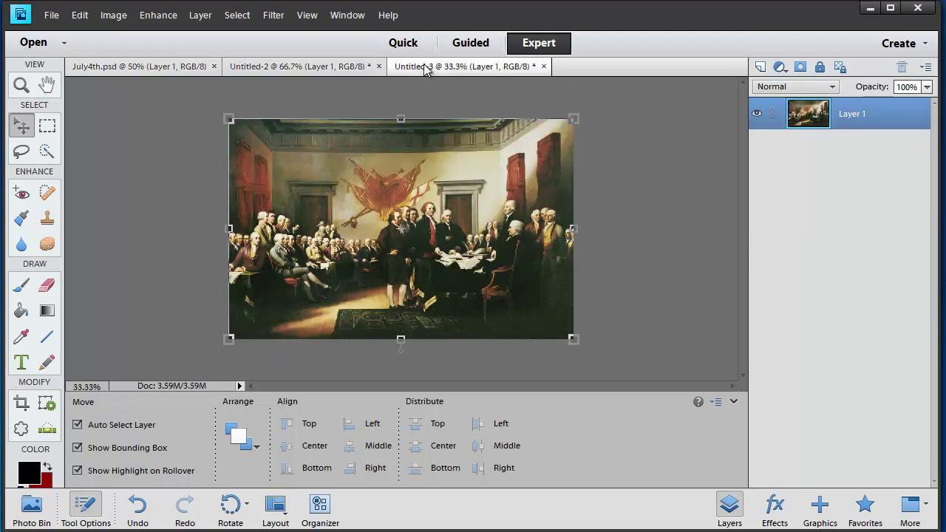
Step: Select the whole American flag picture in Untitled-2 with the Rectangular Marquee and copy it
{"action": "left_click", "coordinate": [314, 68]}
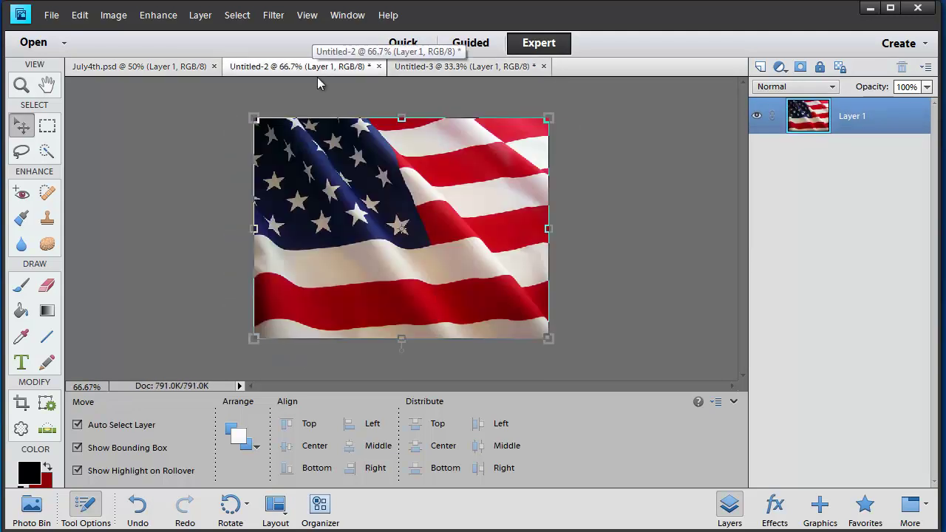
{"action": "left_click", "coordinate": [137, 66]}
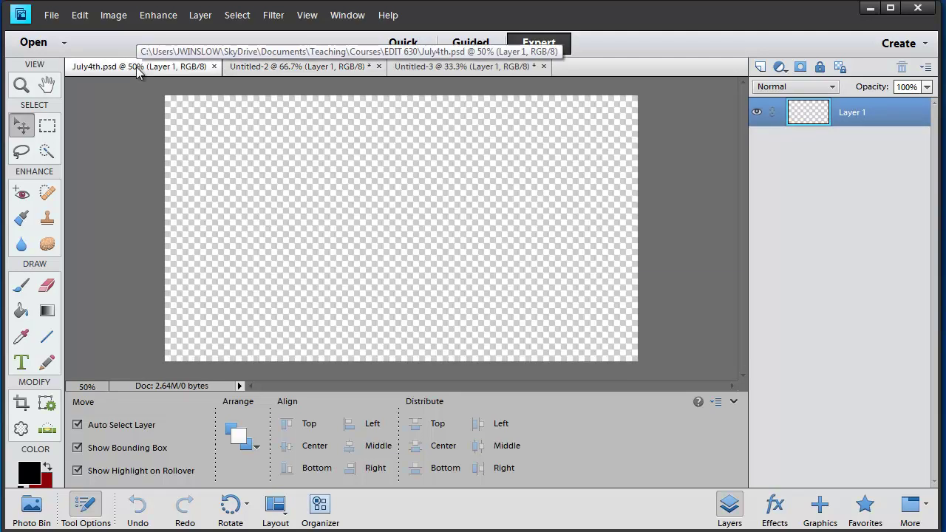
{"action": "left_click", "coordinate": [267, 67]}
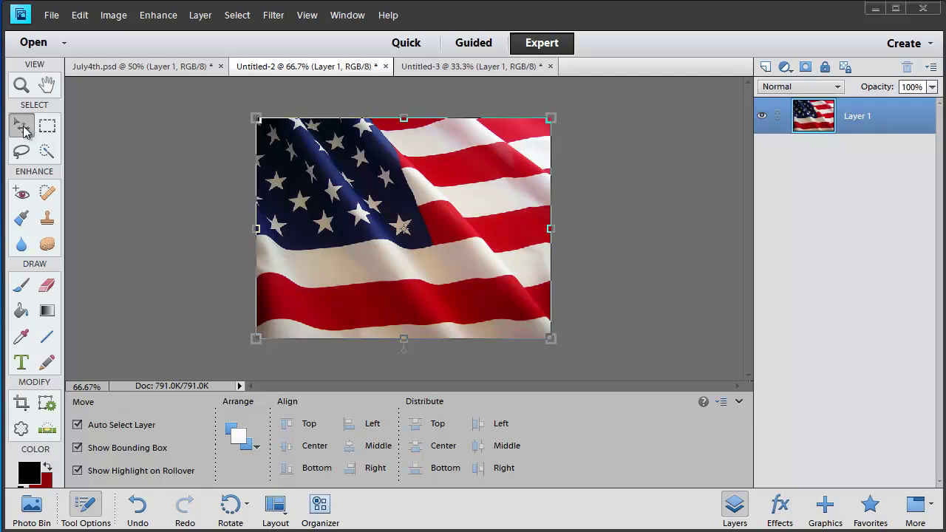
{"action": "left_click", "coordinate": [48, 130]}
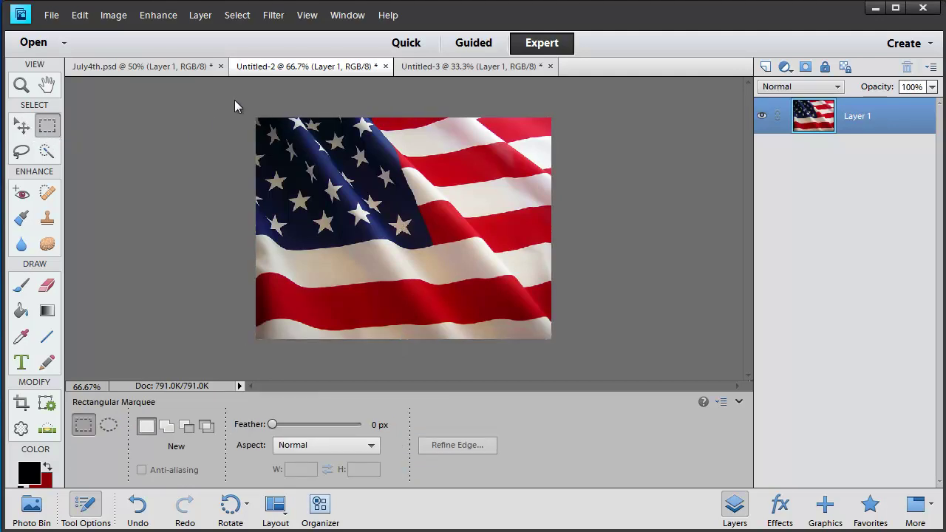
{"action": "left_click_drag", "start_coordinate": [255, 116], "coordinate": [585, 357]}
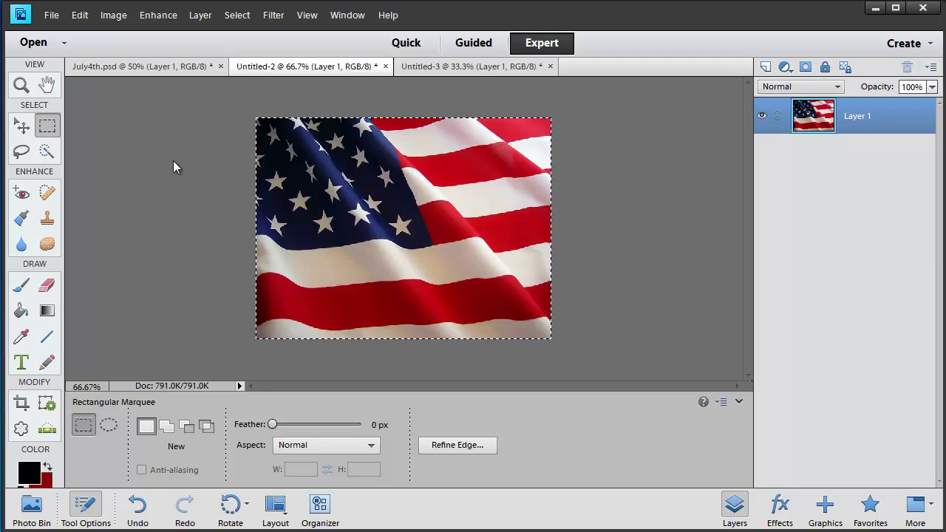
{"action": "left_click", "coordinate": [79, 15]}
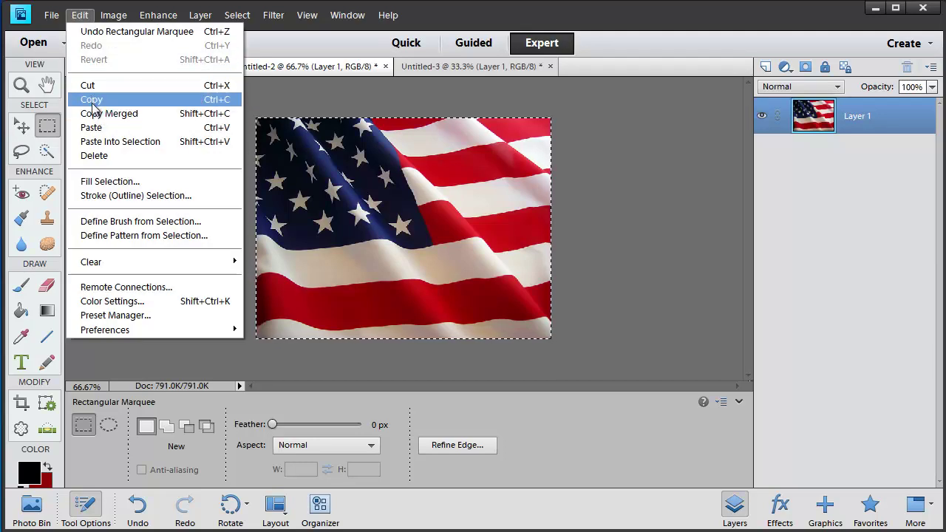
{"action": "left_click", "coordinate": [91, 100]}
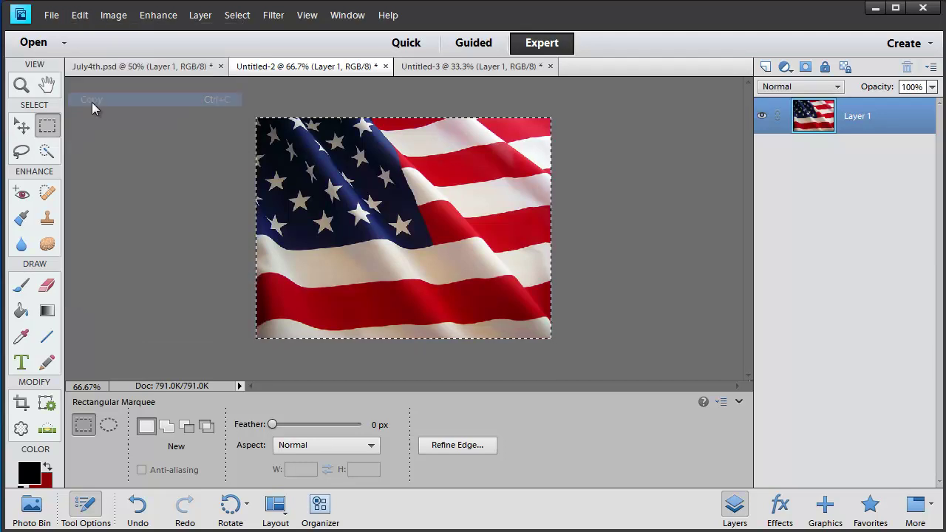
Step: Paste the flag picture into the July4th.psd canvas and activate the Move tool
{"action": "left_click", "coordinate": [127, 70]}
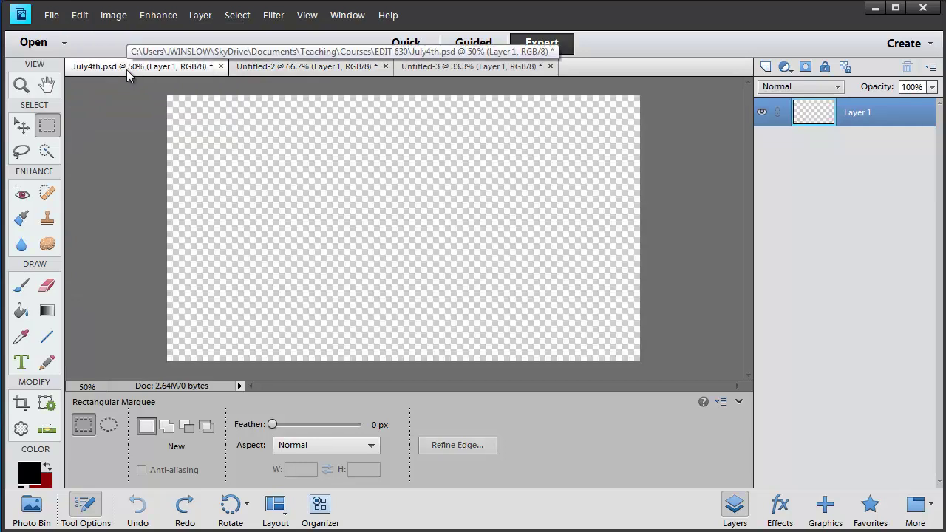
{"action": "left_click", "coordinate": [80, 14]}
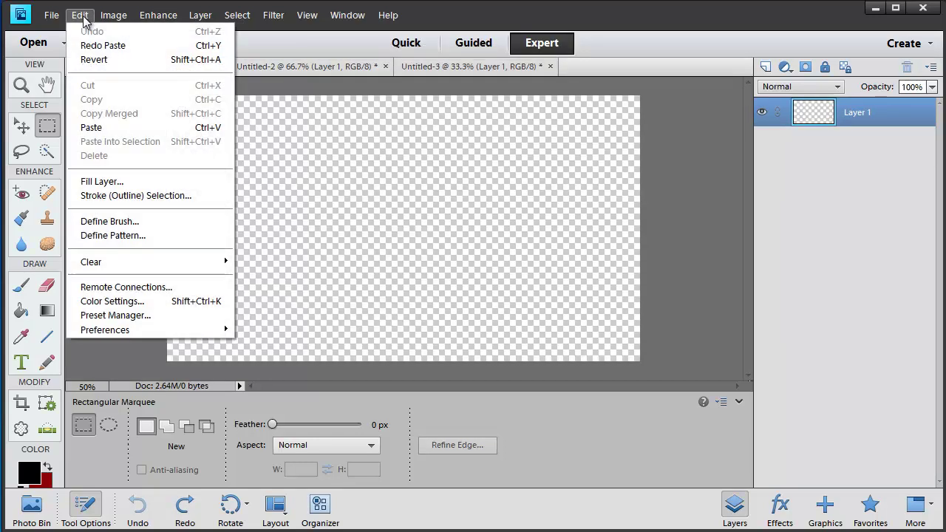
{"action": "left_click", "coordinate": [100, 127]}
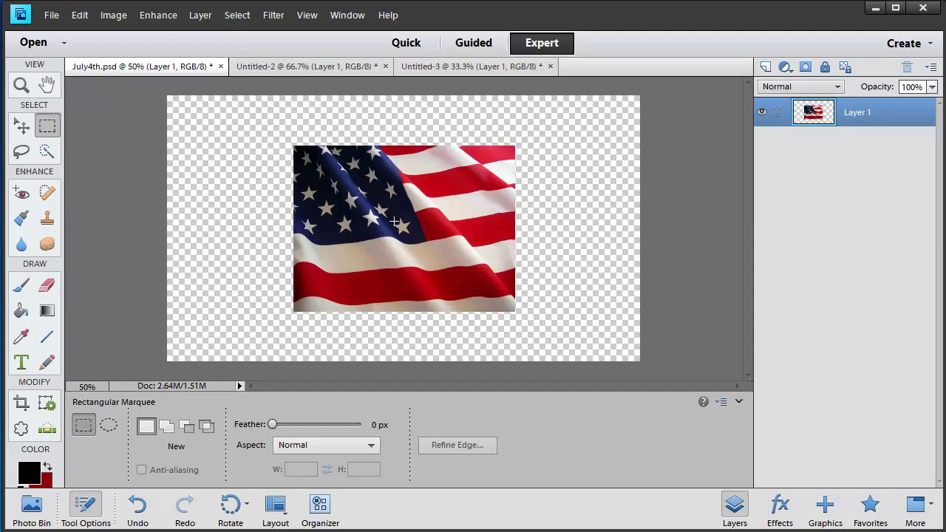
{"action": "left_click", "coordinate": [22, 127]}
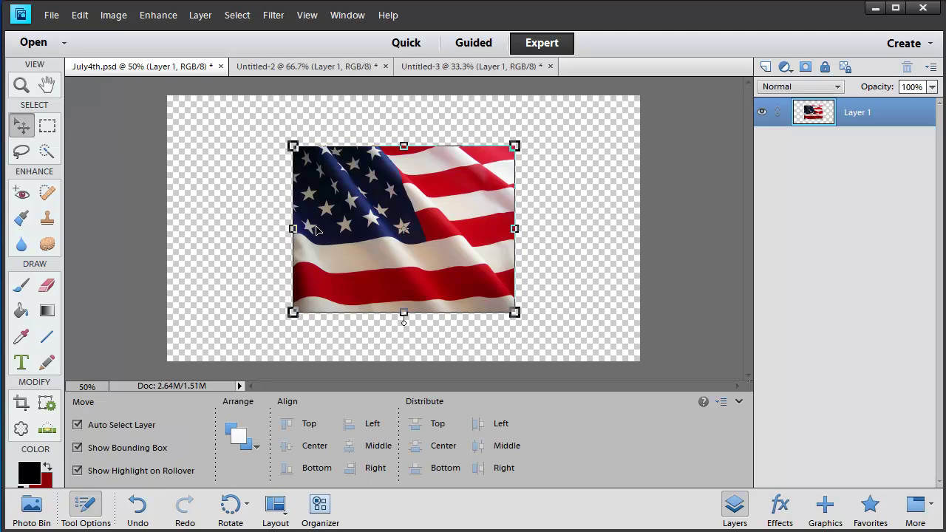
{"action": "left_click_drag", "start_coordinate": [292, 229], "coordinate": [166, 229]}
{"action": "left_click_drag", "start_coordinate": [514, 229], "coordinate": [640, 235]}
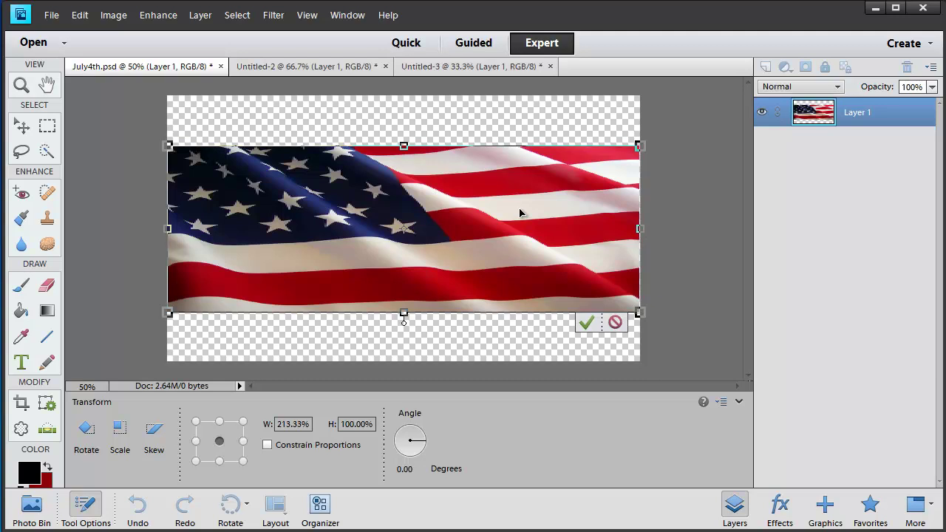
{"action": "left_click_drag", "start_coordinate": [403, 146], "coordinate": [403, 150]}
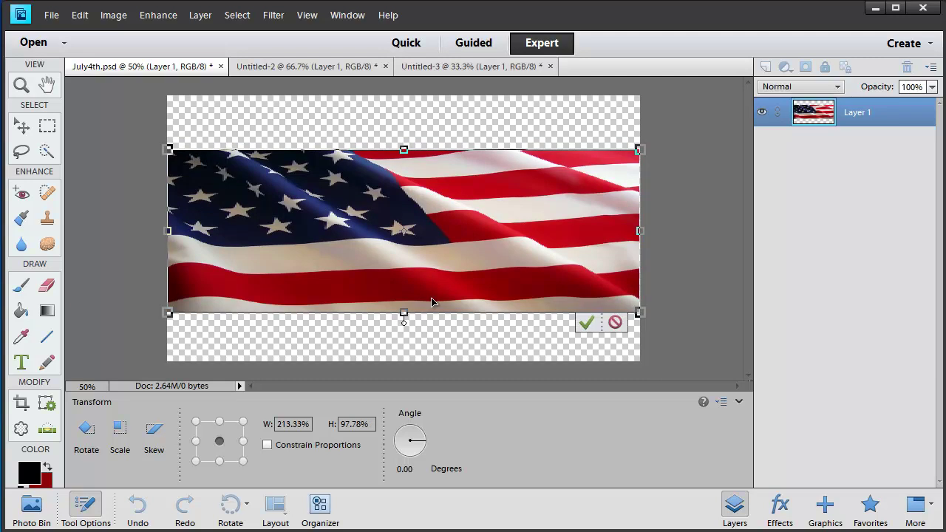
{"action": "left_click_drag", "start_coordinate": [403, 314], "coordinate": [404, 301]}
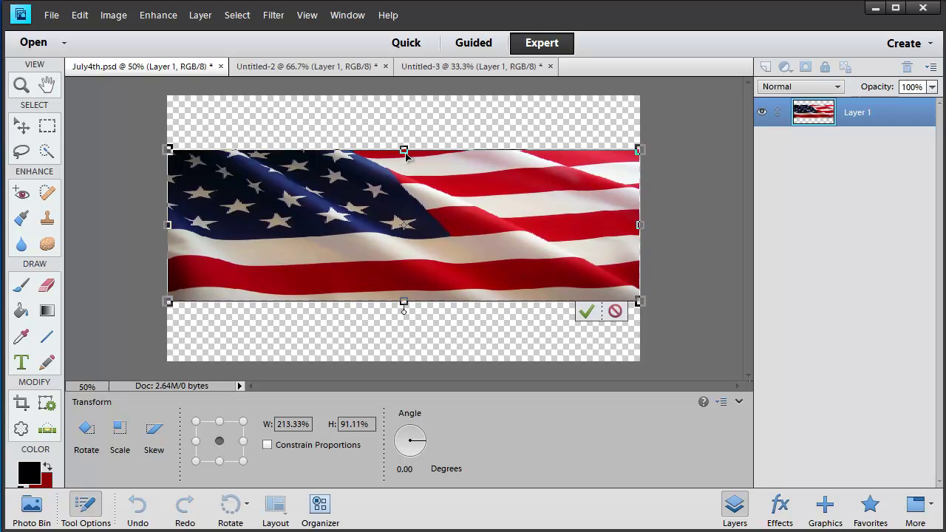
{"action": "mouse_move", "coordinate": [404, 151]}
{"action": "left_mouse_down"}
{"action": "mouse_move", "coordinate": [403, 163]}
{"action": "mouse_move", "coordinate": [403, 150]}
{"action": "left_mouse_up"}
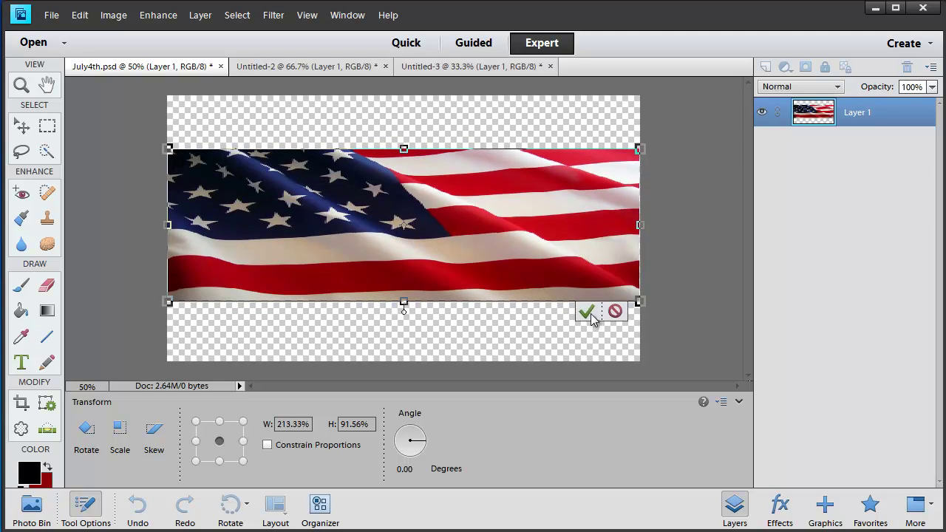
{"action": "left_click", "coordinate": [614, 311]}
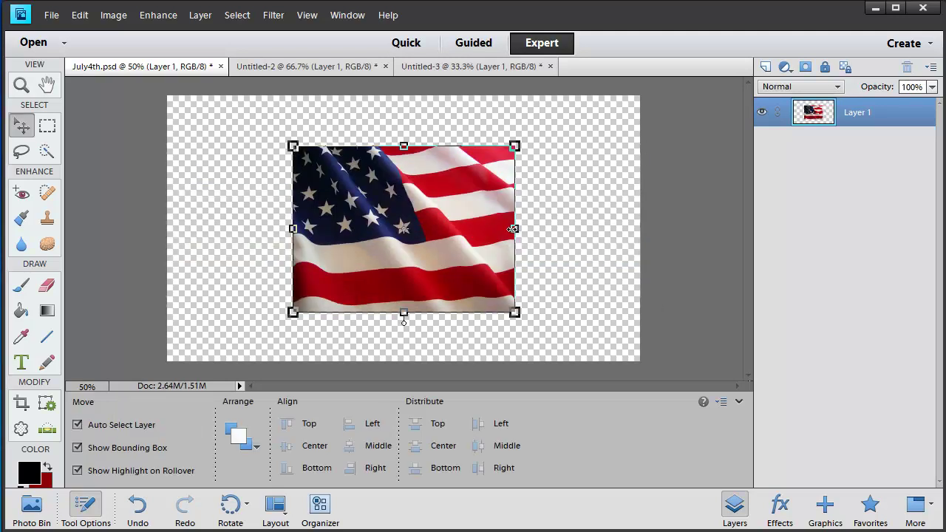
Step: Stretch the flag to the full canvas width at 213.33%, reduce its height to about 92.44%, and apply the transformation
{"action": "left_click_drag", "start_coordinate": [516, 229], "coordinate": [640, 229]}
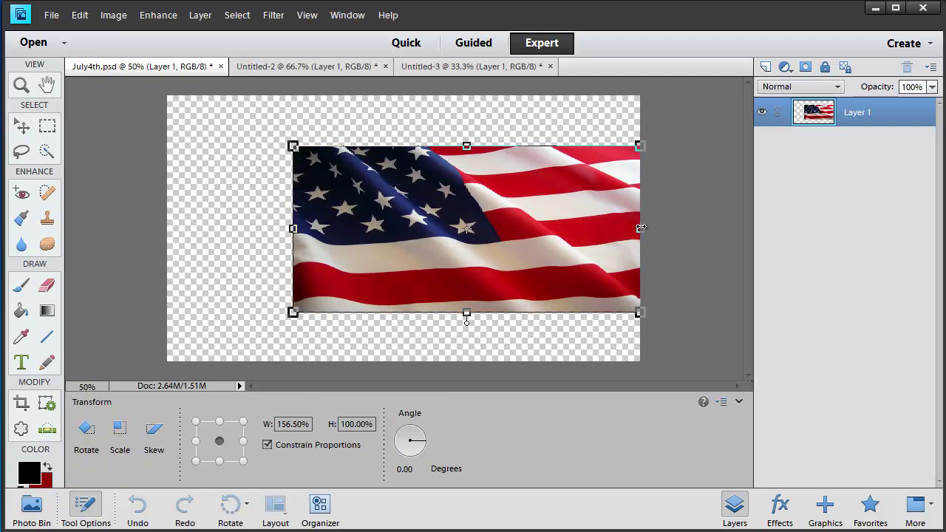
{"action": "left_click_drag", "start_coordinate": [293, 229], "coordinate": [161, 233]}
{"action": "left_click_drag", "start_coordinate": [404, 146], "coordinate": [403, 155]}
{"action": "left_click_drag", "start_coordinate": [403, 312], "coordinate": [404, 311]}
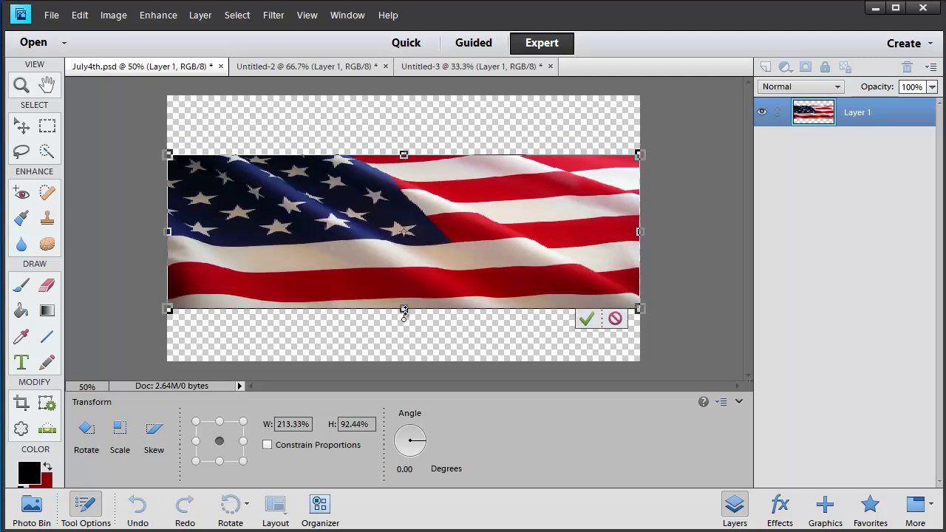
{"action": "left_click", "coordinate": [585, 317]}
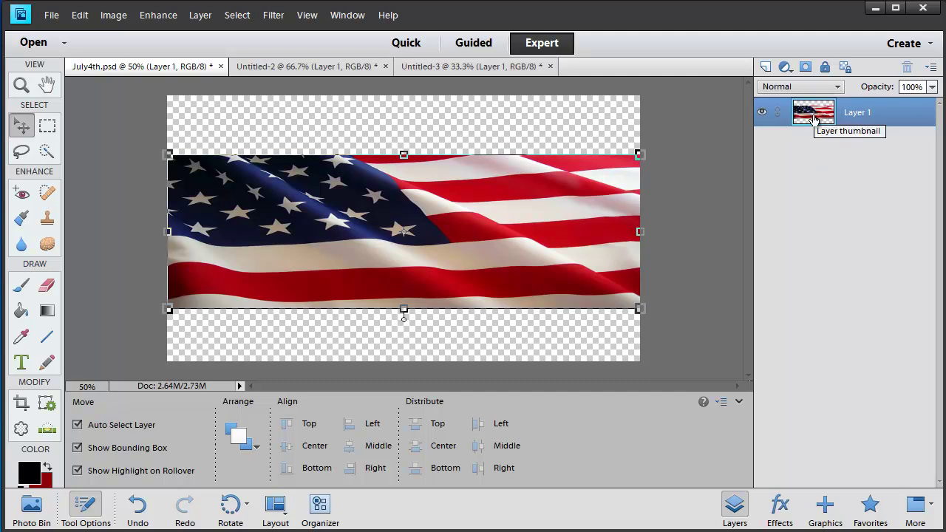
Step: Rename the layer holding the flag picture as Flag
{"action": "right_click", "coordinate": [857, 118]}
{"action": "left_click", "coordinate": [868, 127]}
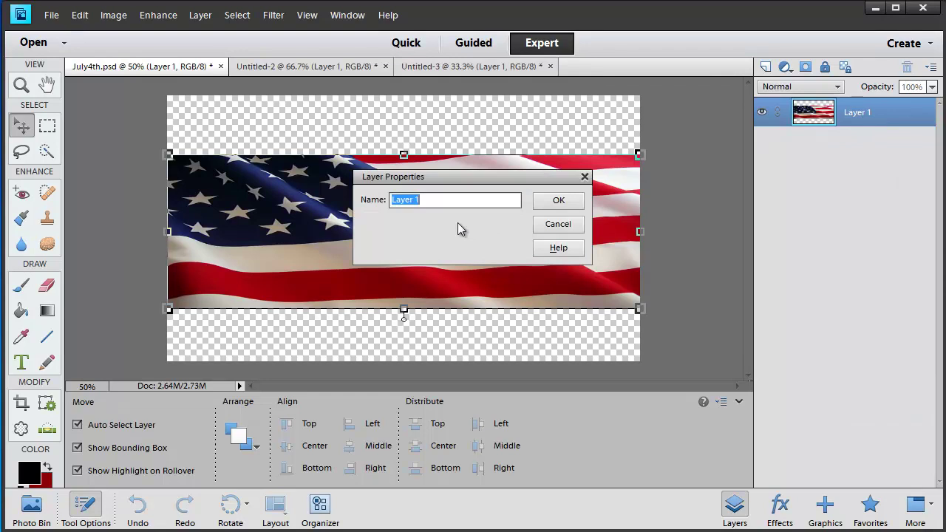
{"action": "type", "text": "Flag"}
{"action": "key", "text": "Return"}
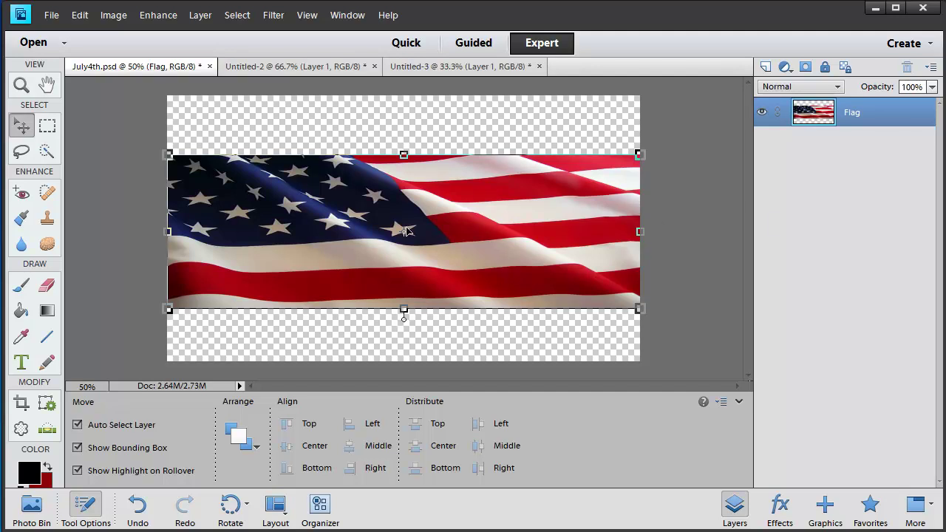
Step: Create a new layer named Background and move it beneath the Flag layer
{"action": "left_click", "coordinate": [930, 68]}
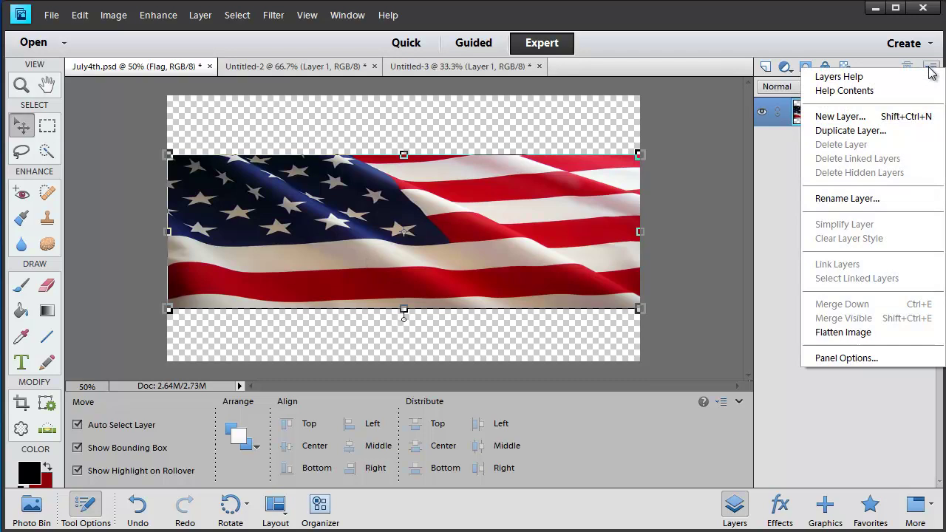
{"action": "left_click", "coordinate": [846, 118]}
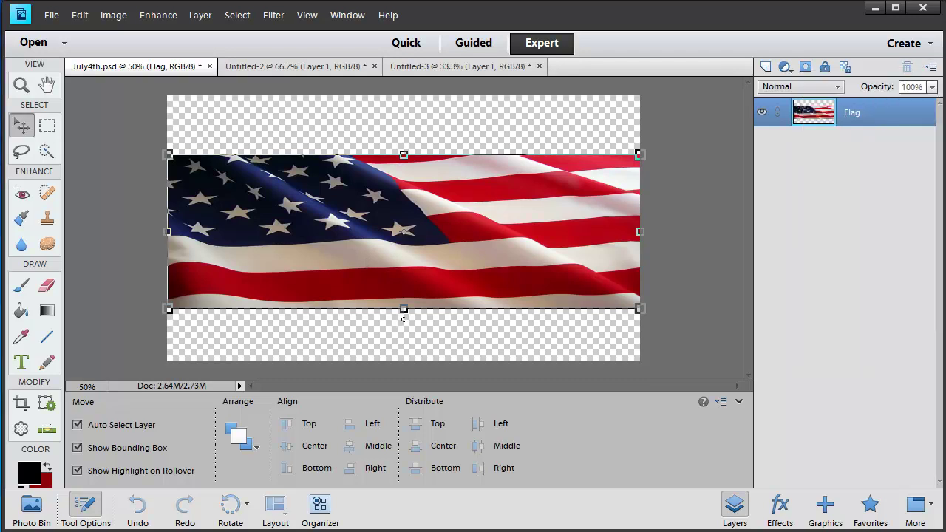
{"action": "left_click_drag", "start_coordinate": [708, 205], "coordinate": [795, 218]}
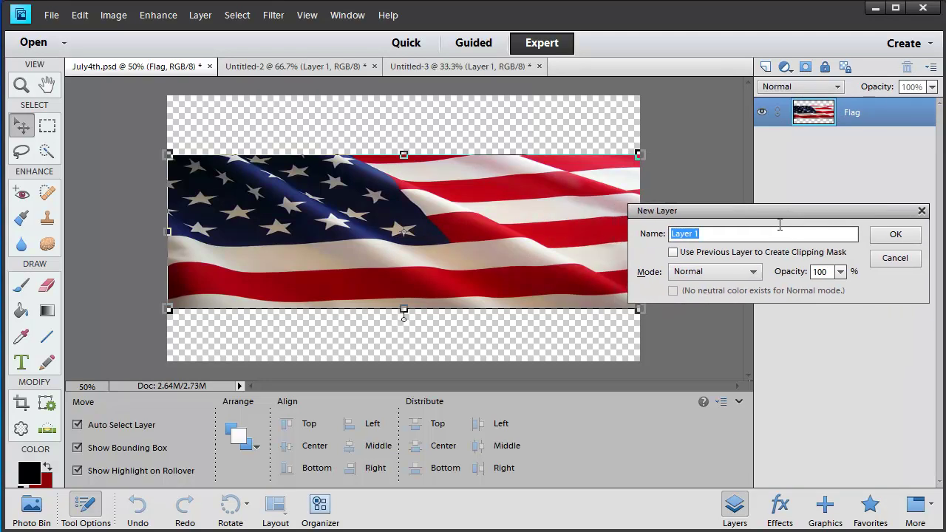
{"action": "type", "text": "Background"}
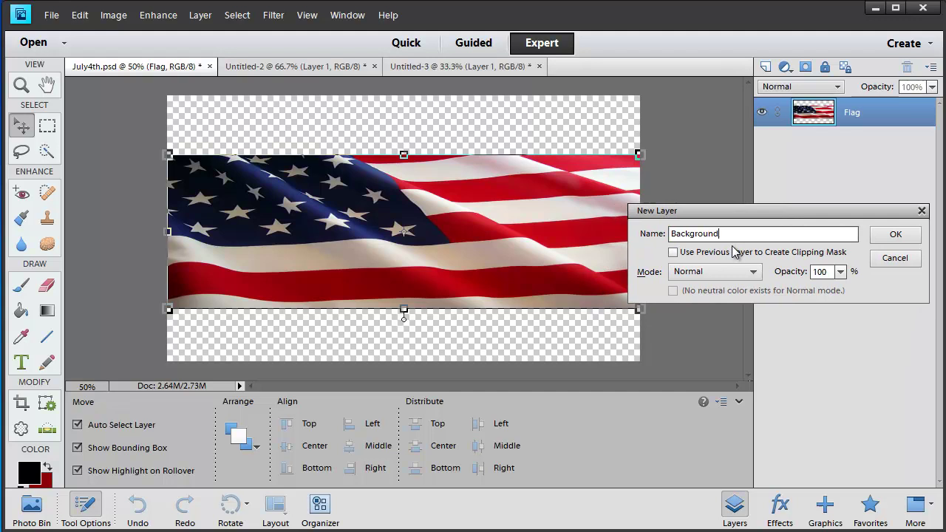
{"action": "key", "text": "Return"}
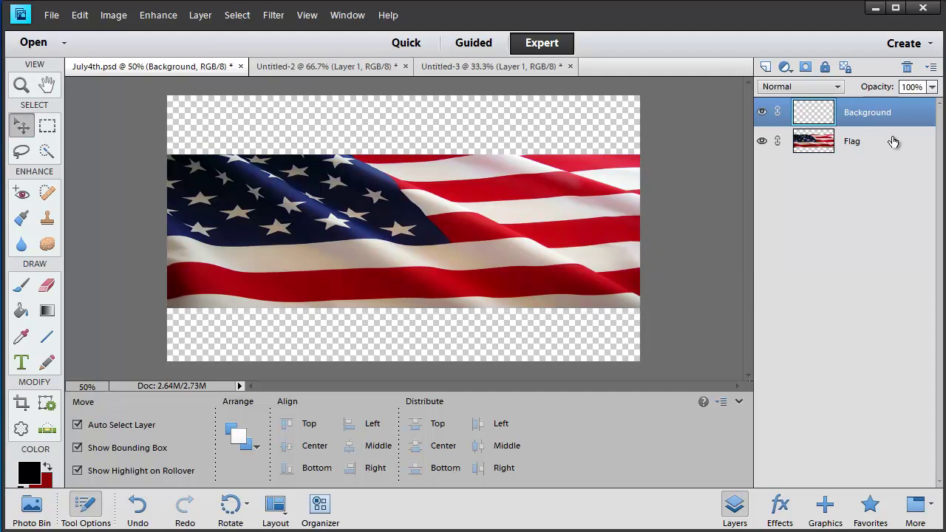
{"action": "left_click_drag", "start_coordinate": [861, 119], "coordinate": [866, 164]}
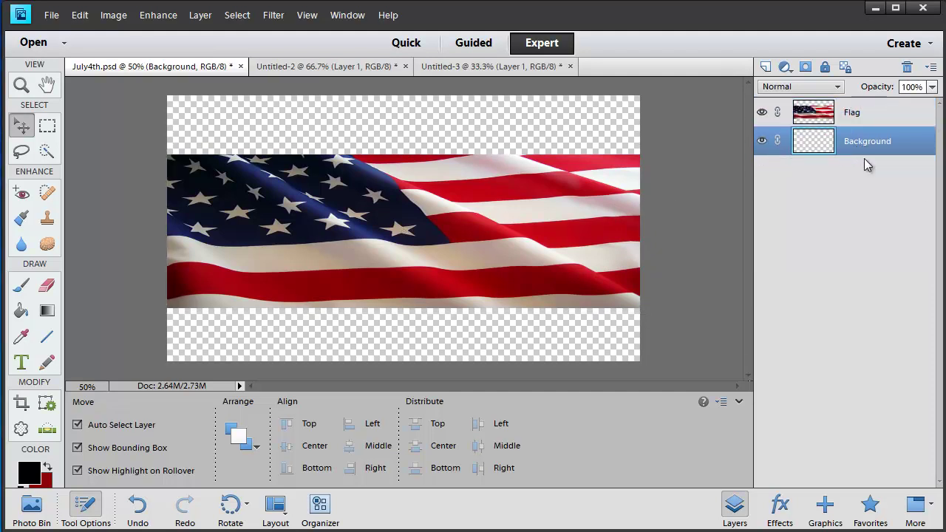
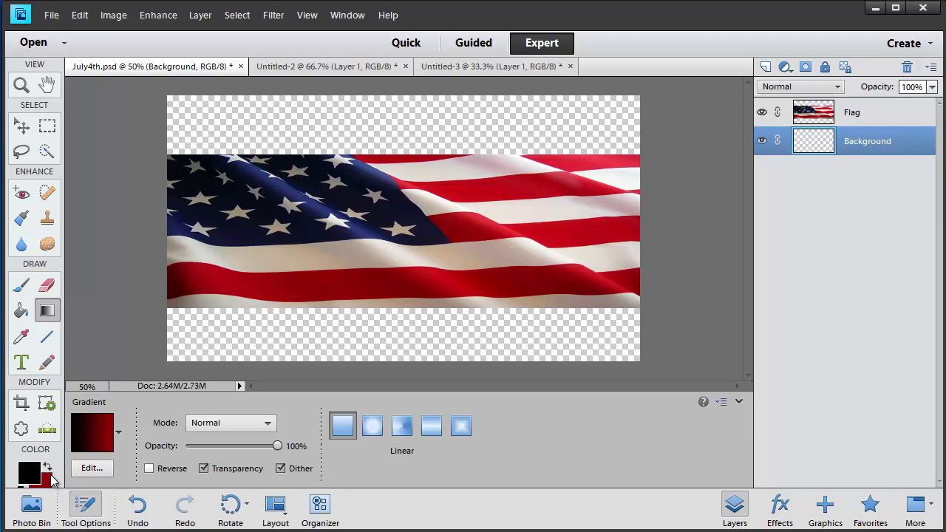
Step: Set the foreground color to the dark blue 282b57 sampled from the flag's star field
{"action": "key", "text": "i"}
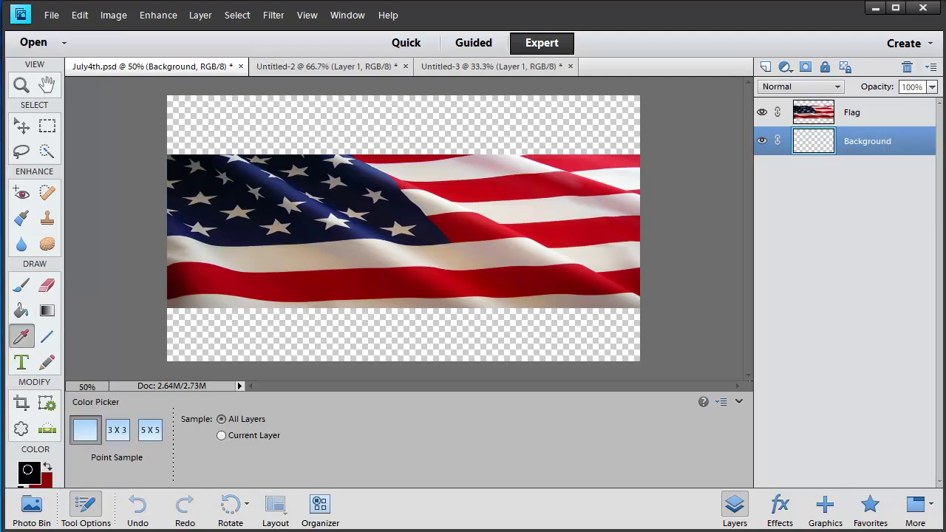
{"action": "left_click_drag", "start_coordinate": [253, 66], "coordinate": [763, 190]}
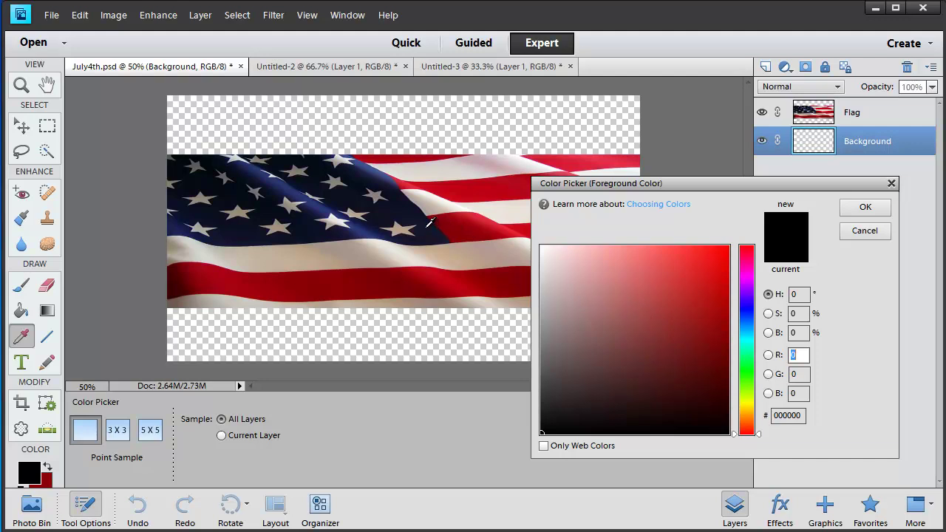
{"action": "left_click", "coordinate": [367, 170]}
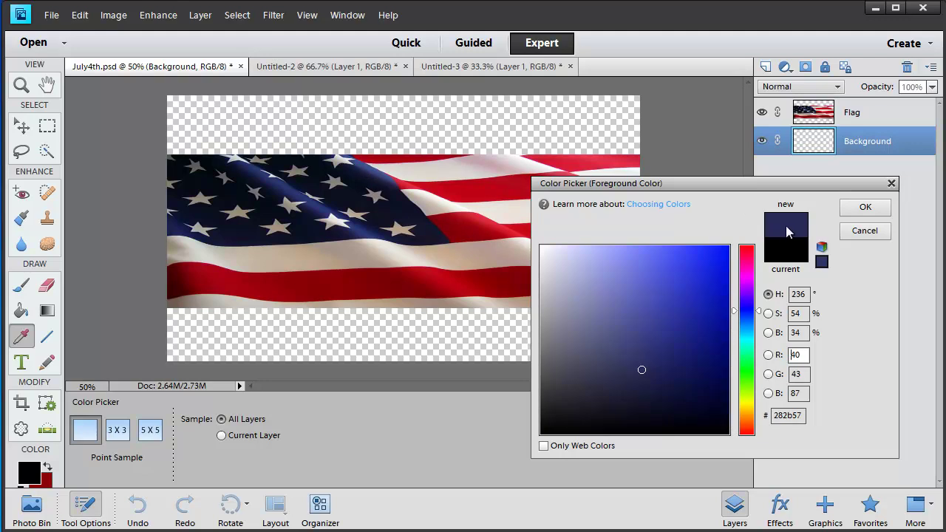
{"action": "left_click", "coordinate": [866, 209]}
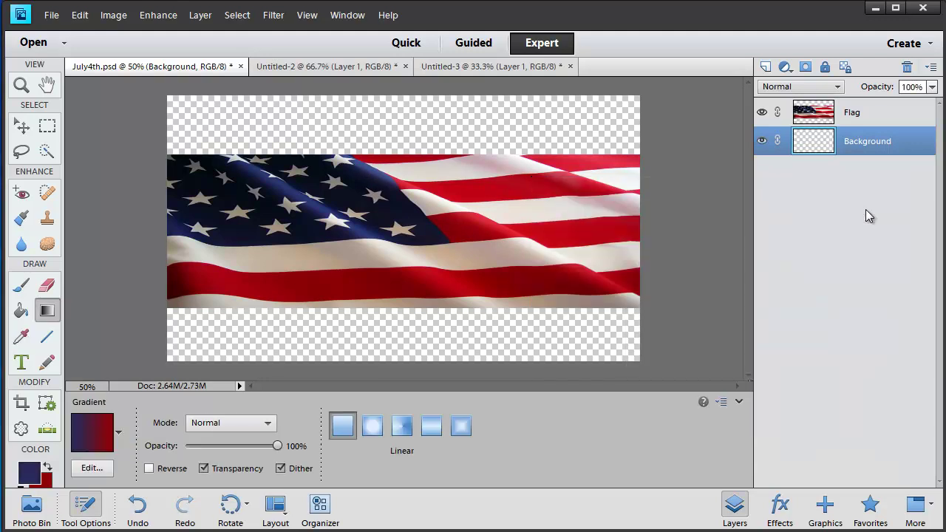
Step: Set the background color to the dark red 9c0310 sampled from one of the flag's red stripes
{"action": "left_click", "coordinate": [46, 480]}
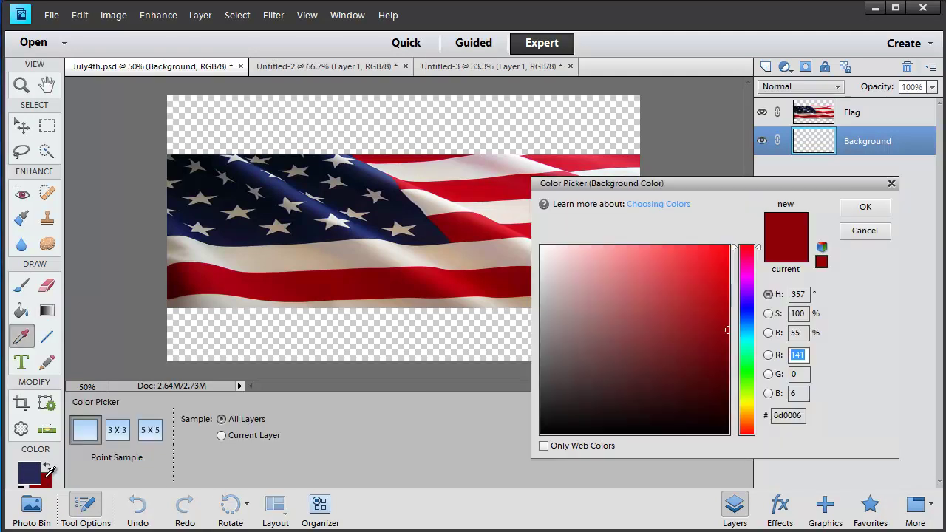
{"action": "left_click", "coordinate": [475, 221]}
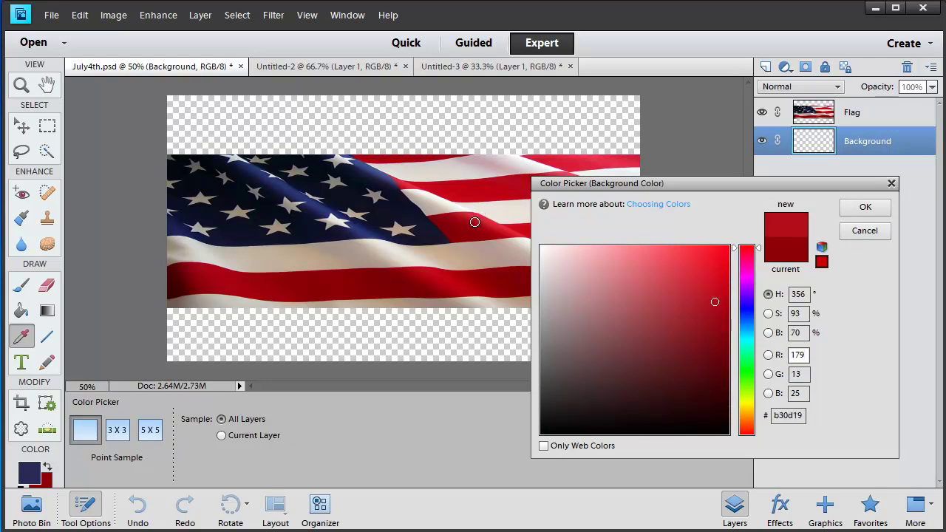
{"action": "left_click", "coordinate": [478, 218]}
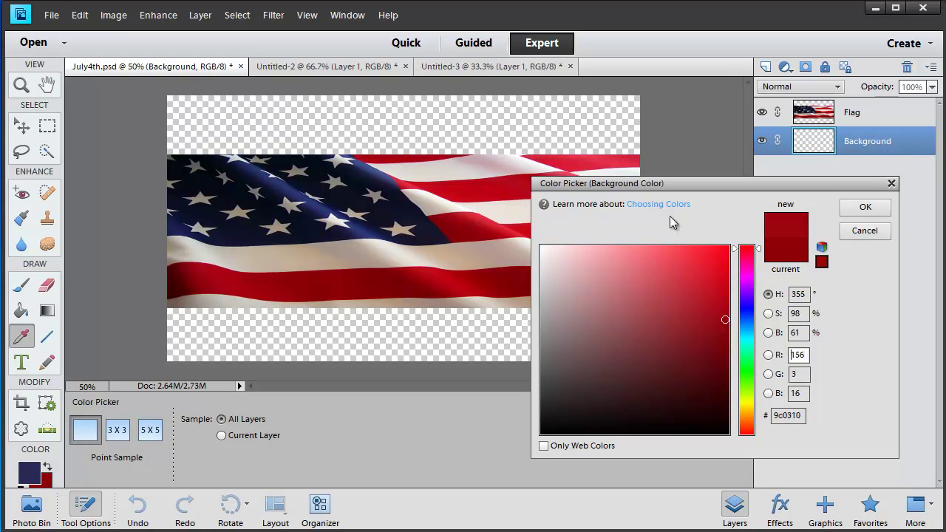
{"action": "left_click", "coordinate": [863, 209]}
Step: Fill the Background layer with a vertical linear gradient running from dark blue at the canvas top to red at the bottom
{"action": "key", "text": "g"}
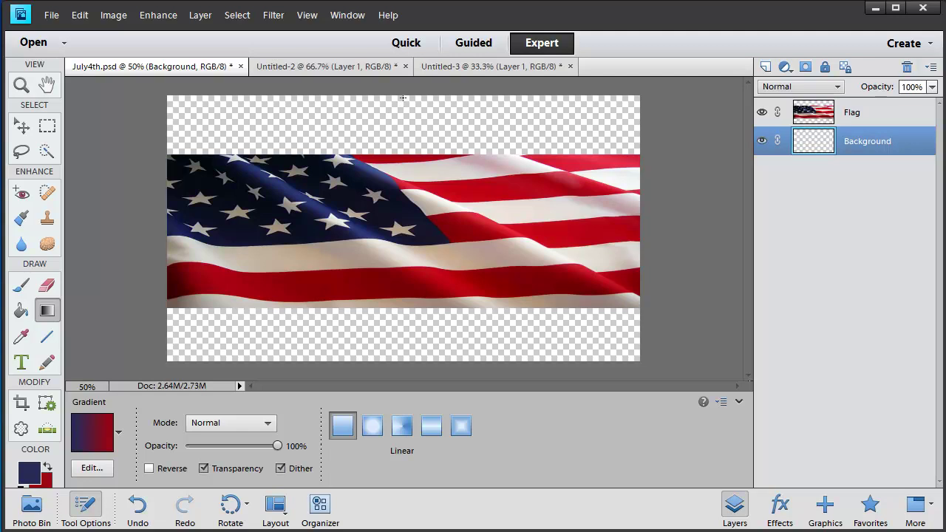
{"action": "left_click_drag", "start_coordinate": [403, 99], "coordinate": [400, 123]}
{"action": "left_click_drag", "start_coordinate": [399, 199], "coordinate": [403, 360]}
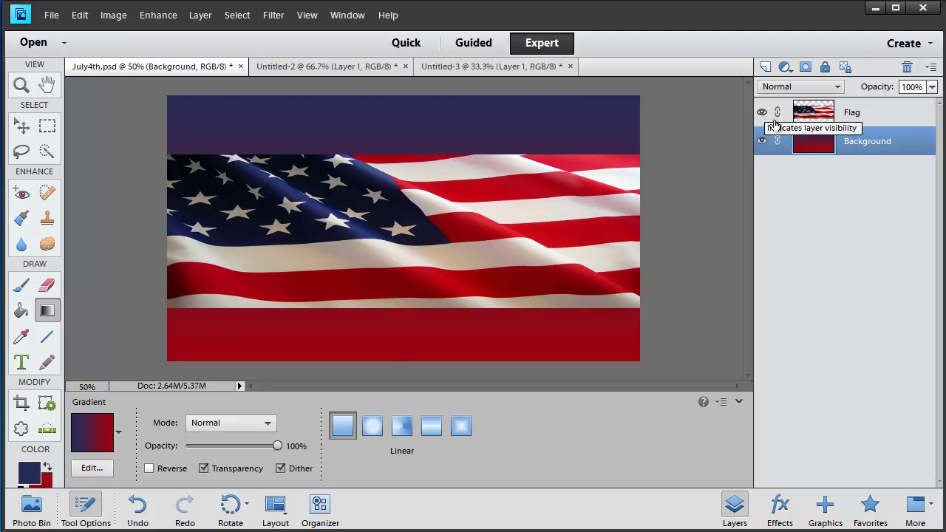
Step: Hide the Flag layer to view the whole background gradient and show the layer again
{"action": "left_click", "coordinate": [815, 114]}
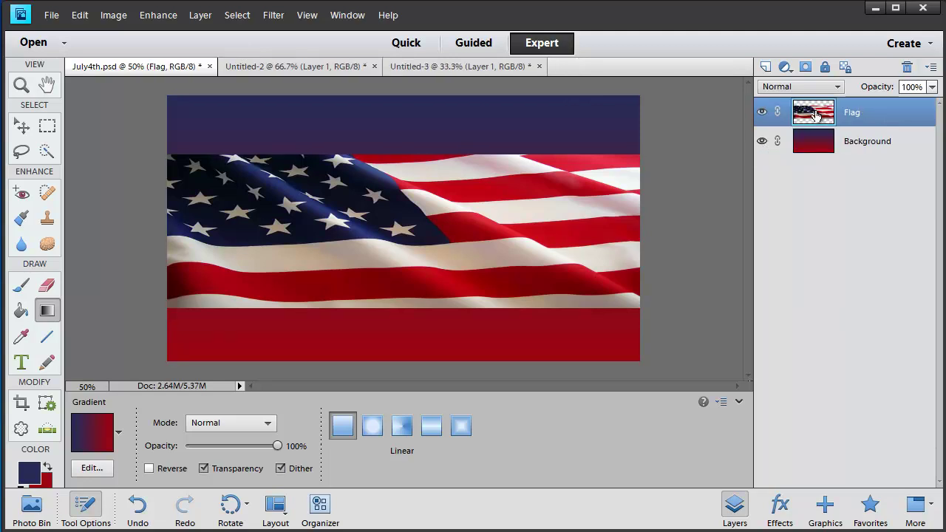
{"action": "left_click", "coordinate": [762, 114]}
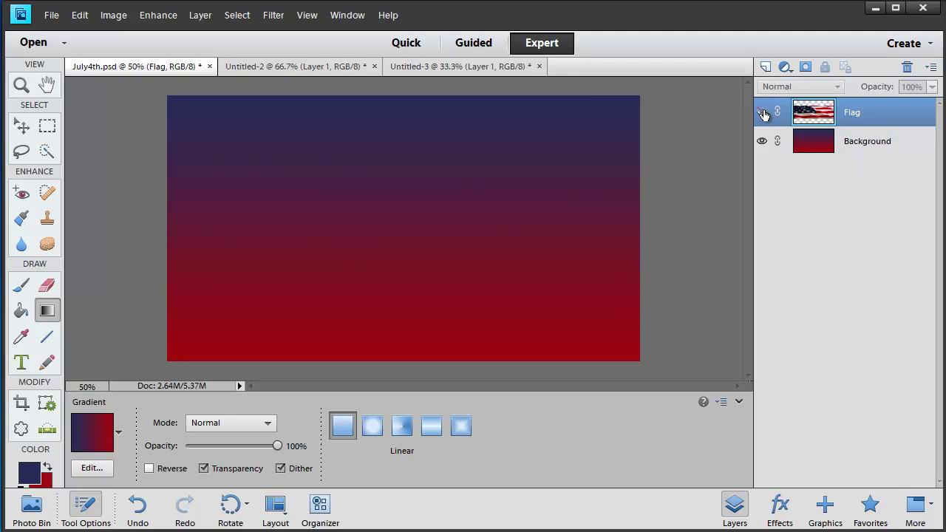
{"action": "left_click", "coordinate": [762, 113]}
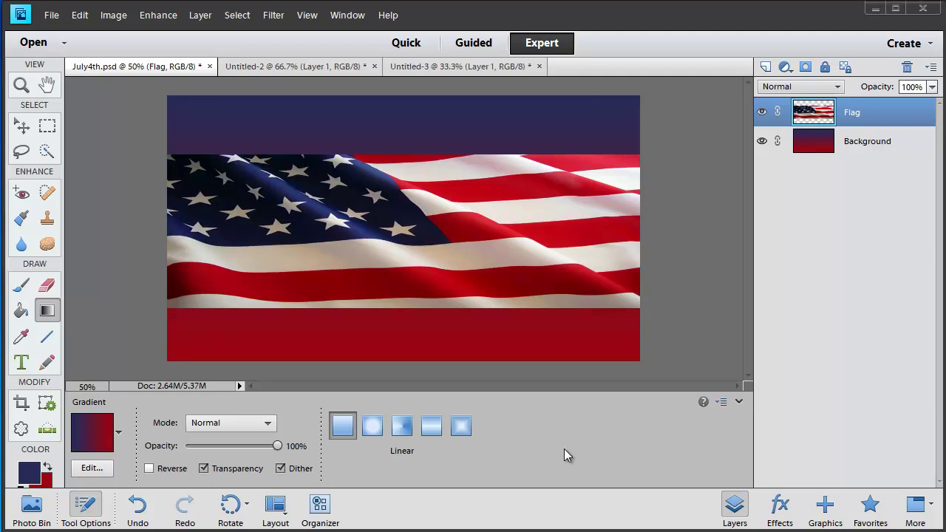
Step: Show the Info panel and measure the flag strip's height with a temporary rectangular selection at its left end
{"action": "left_click", "coordinate": [433, 67]}
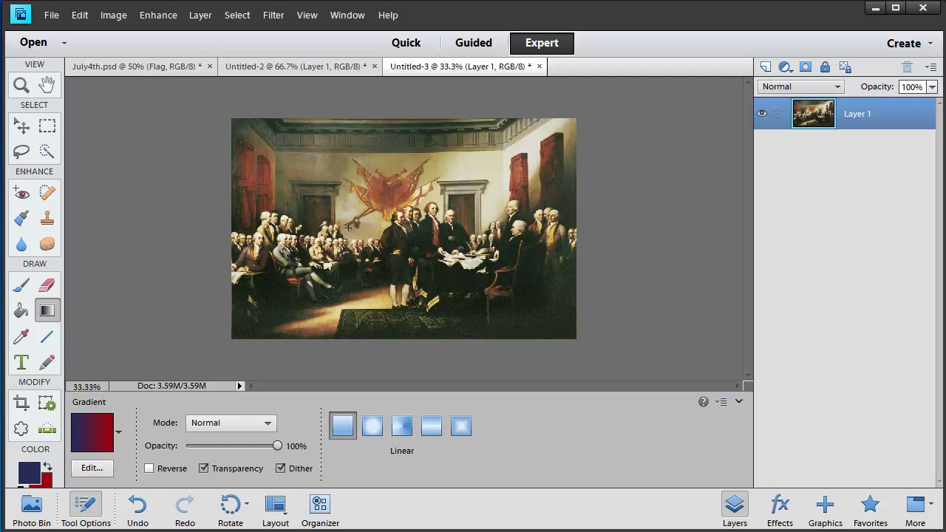
{"action": "left_click", "coordinate": [110, 68]}
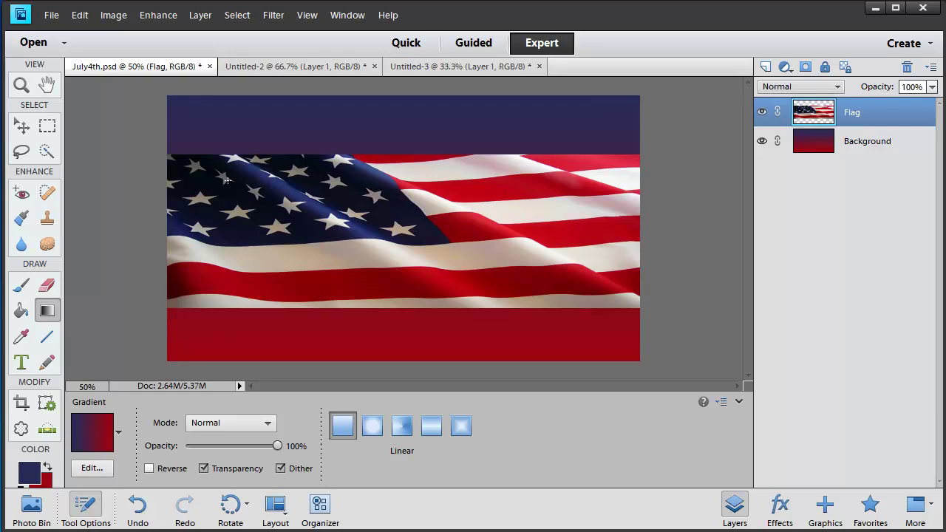
{"action": "left_click", "coordinate": [347, 17]}
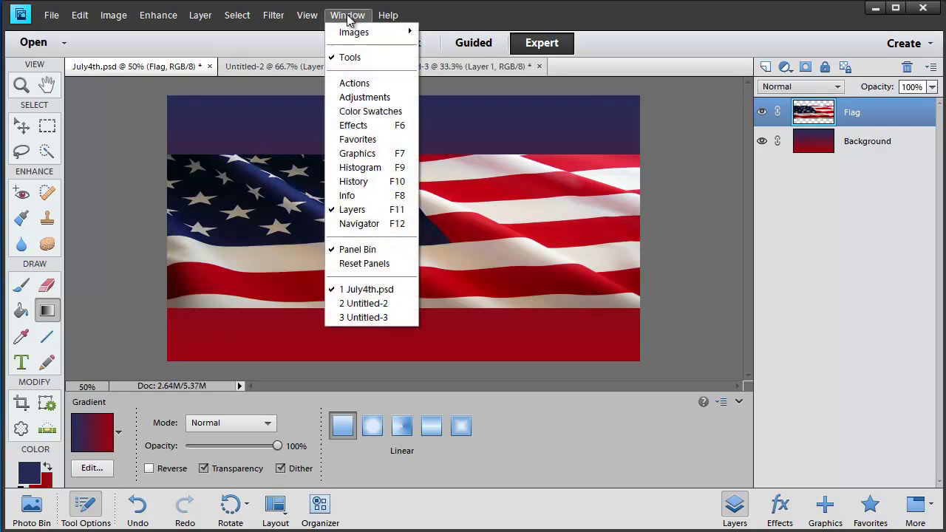
{"action": "left_click", "coordinate": [346, 195]}
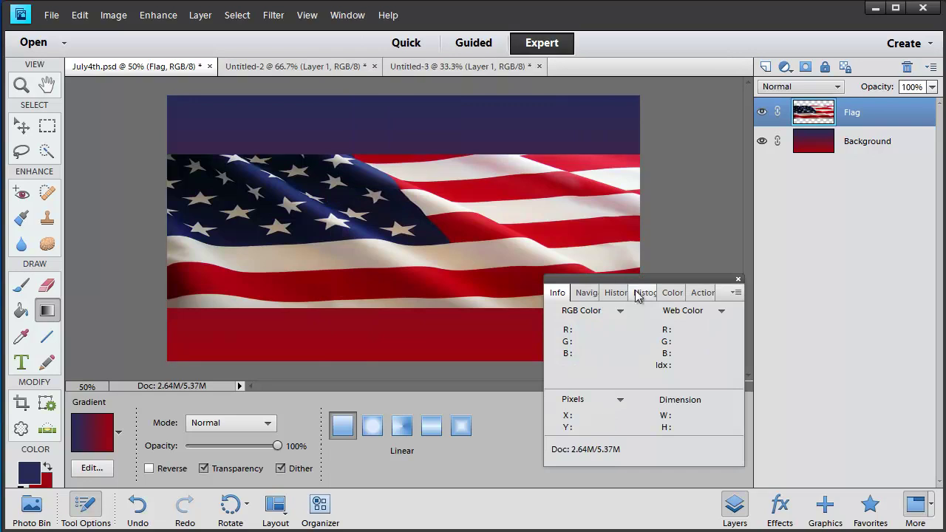
{"action": "key", "text": "alt+bracketleft"}
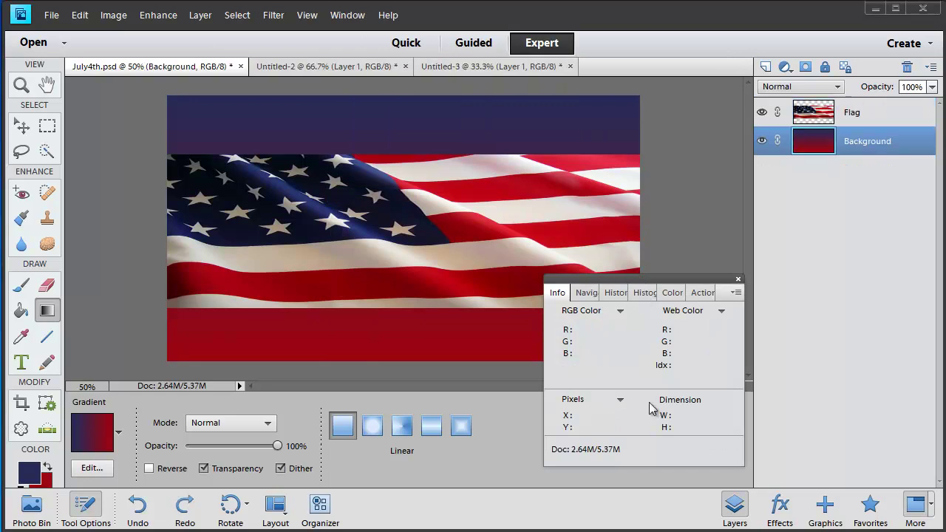
{"action": "left_click", "coordinate": [48, 126]}
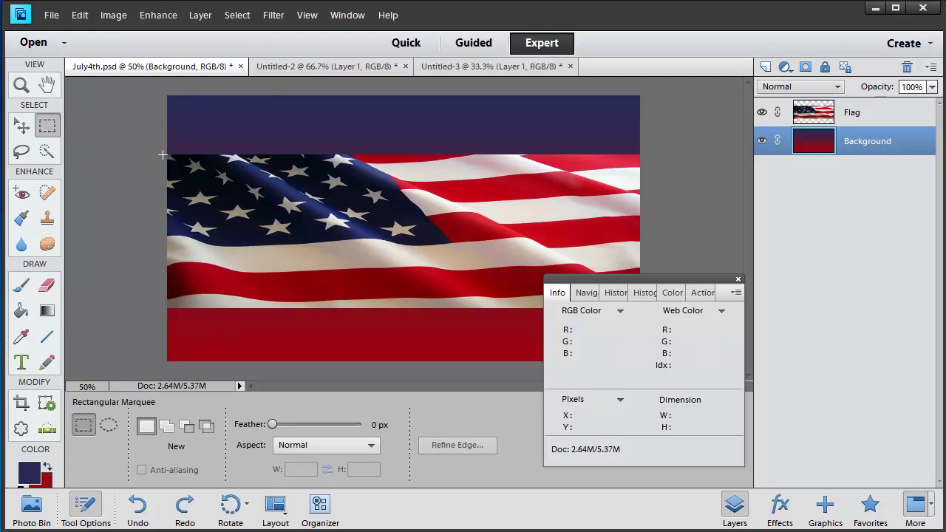
{"action": "left_click_drag", "start_coordinate": [167, 154], "coordinate": [199, 308]}
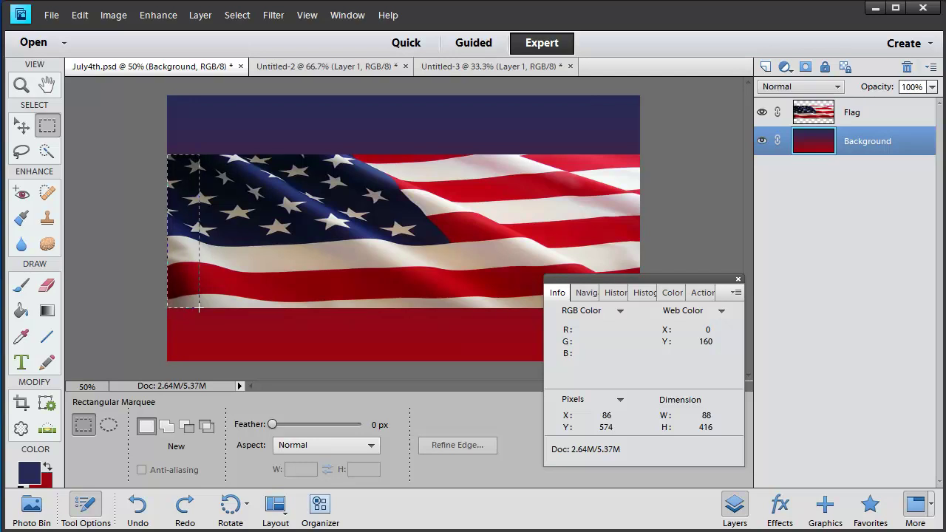
{"action": "left_click", "coordinate": [151, 290]}
Step: Crop the Declaration of Independence painting in Untitled-3 to a full-width strip around the figures, about 1400 × 459 pixels
{"action": "left_click", "coordinate": [463, 69]}
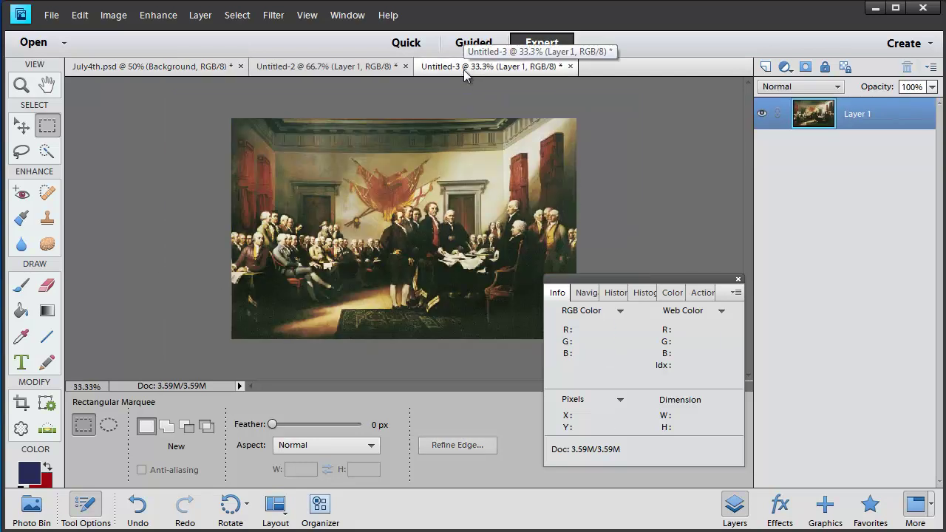
{"action": "left_click_drag", "start_coordinate": [617, 281], "coordinate": [665, 255]}
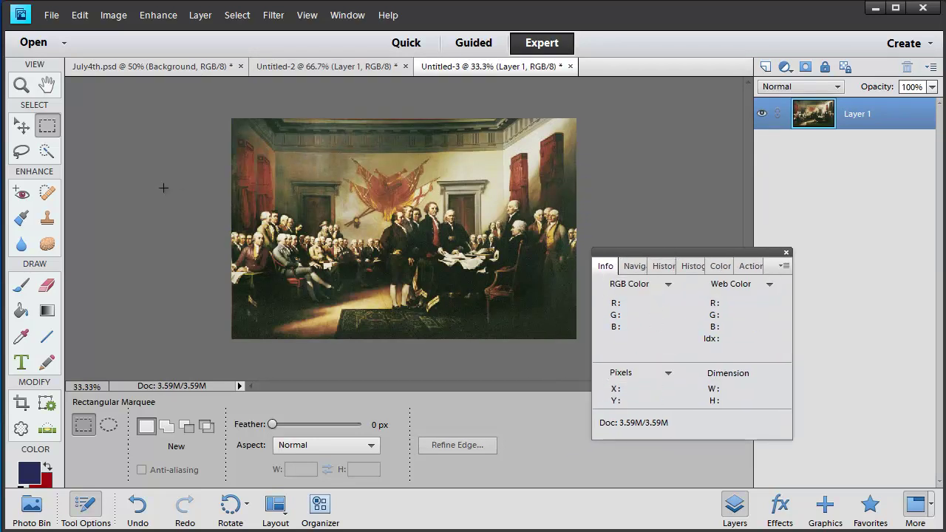
{"action": "left_click", "coordinate": [23, 406]}
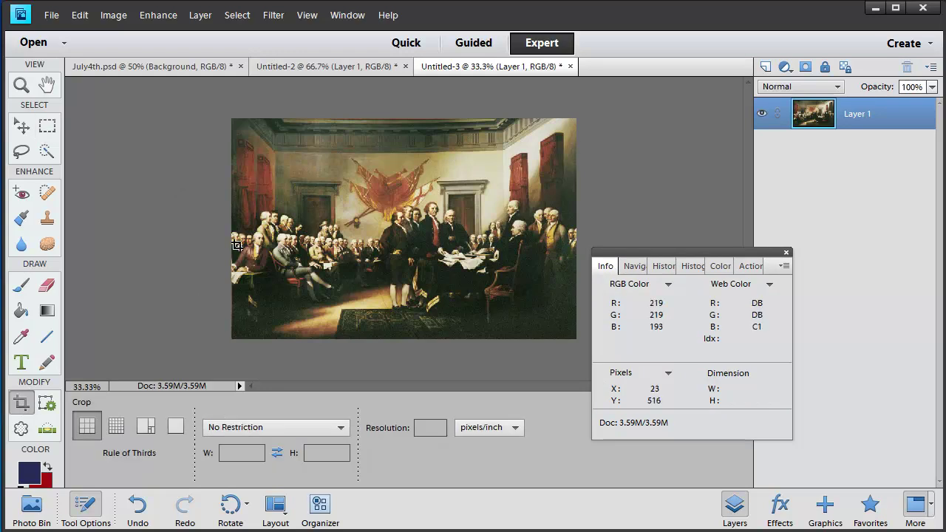
{"action": "left_click_drag", "start_coordinate": [232, 196], "coordinate": [576, 323]}
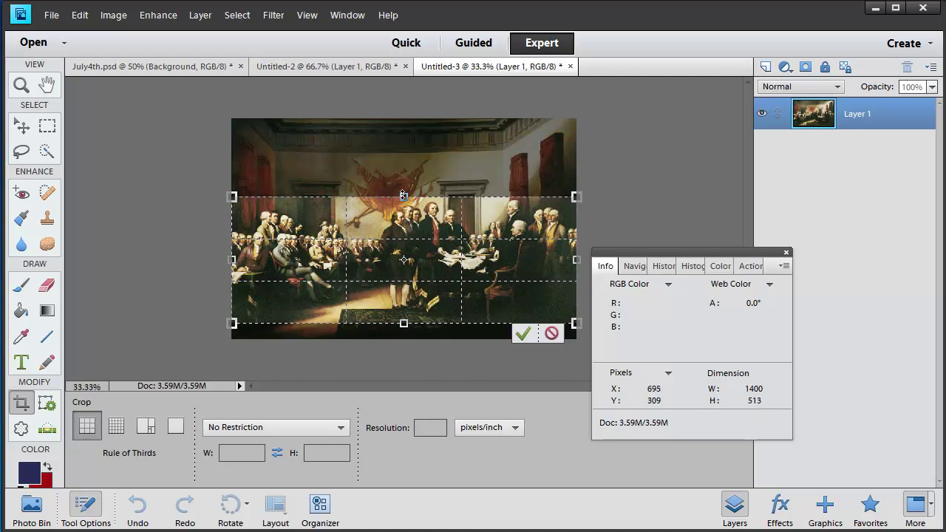
{"action": "left_click_drag", "start_coordinate": [404, 188], "coordinate": [405, 197]}
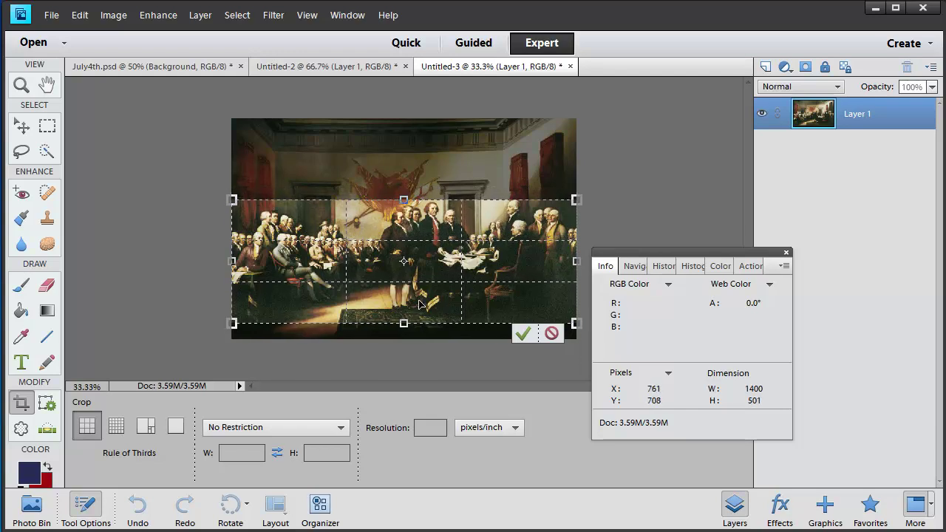
{"action": "left_click_drag", "start_coordinate": [403, 323], "coordinate": [404, 316]}
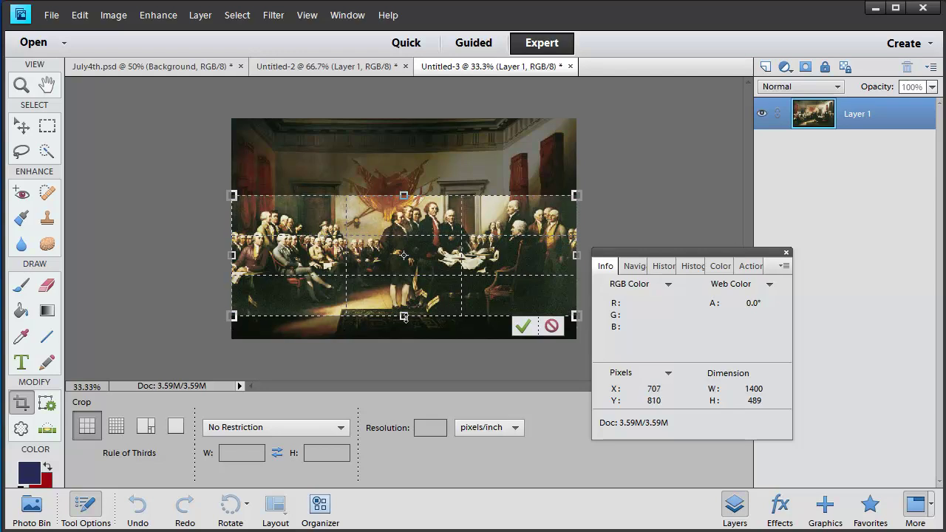
{"action": "left_click_drag", "start_coordinate": [404, 320], "coordinate": [413, 300]}
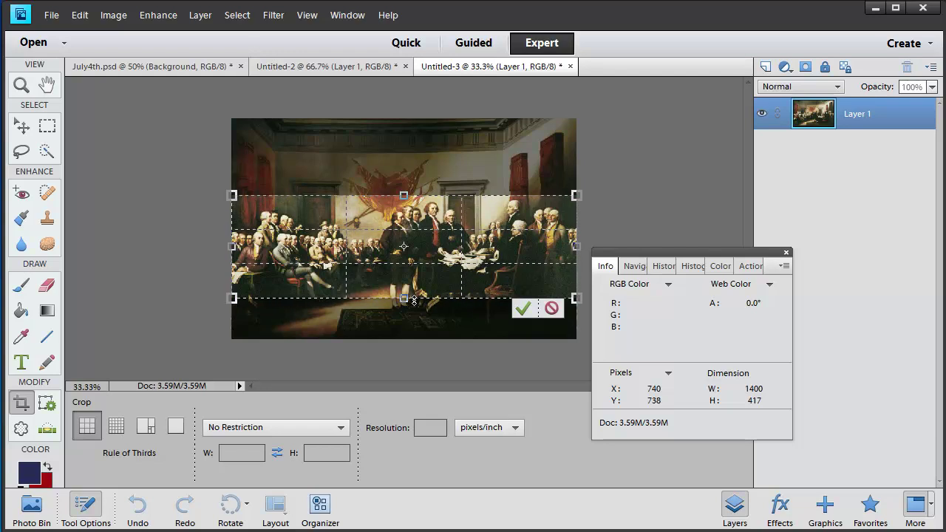
{"action": "left_click_drag", "start_coordinate": [399, 303], "coordinate": [404, 311]}
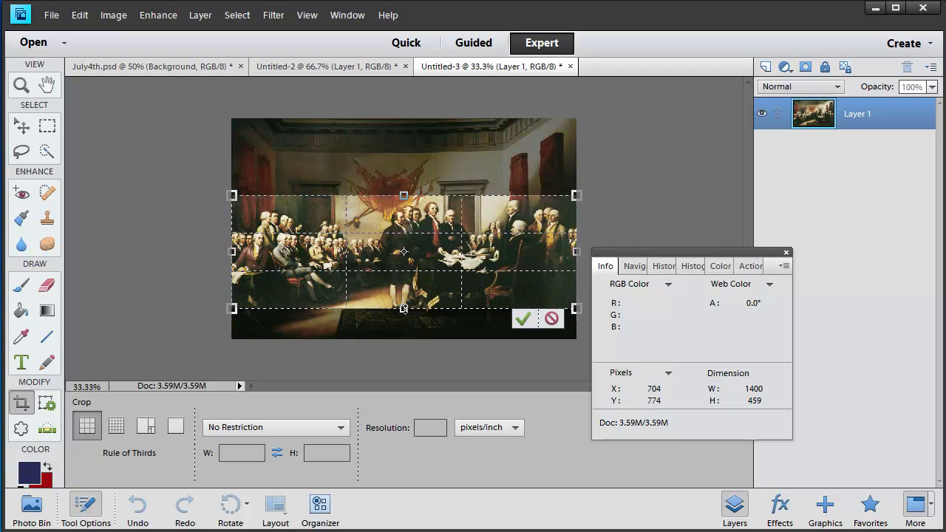
{"action": "left_click", "coordinate": [523, 319]}
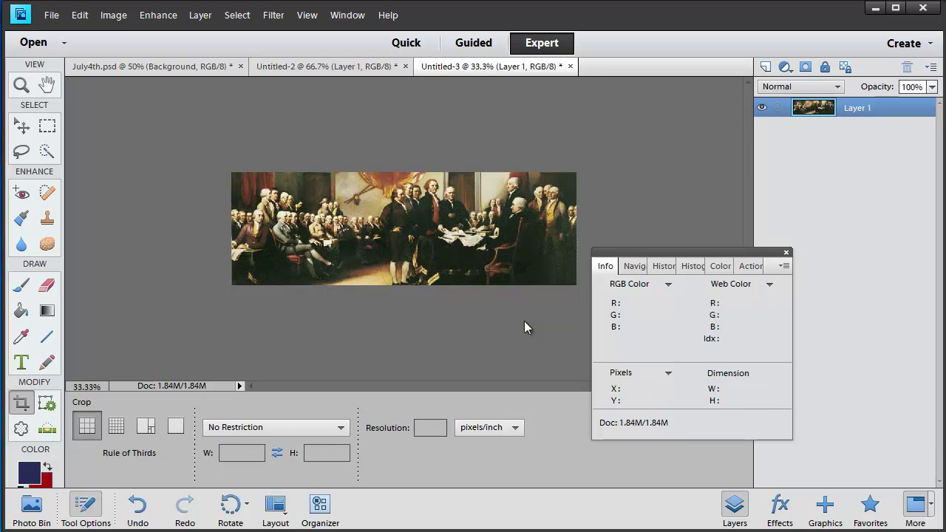
Step: Copy the entire cropped painting and paste it into July4th.psd as a new layer above Background
{"action": "left_click", "coordinate": [50, 127]}
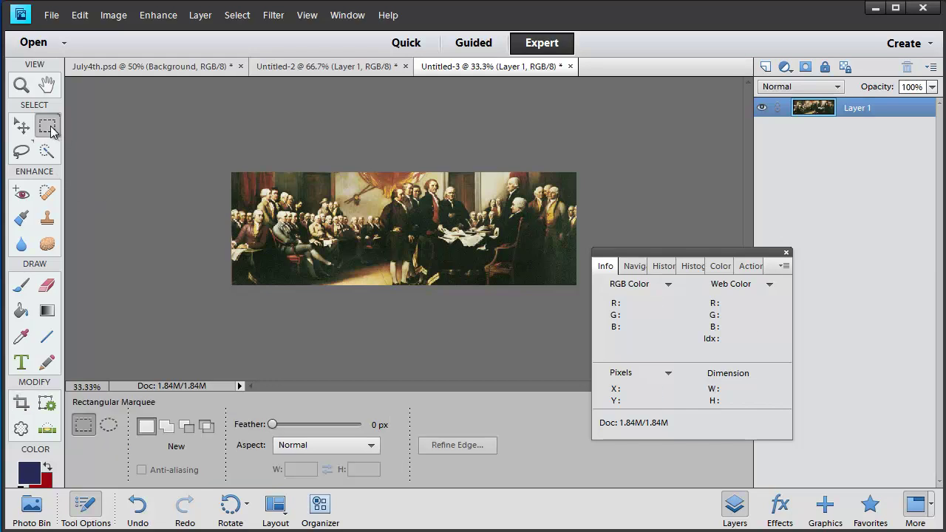
{"action": "left_click_drag", "start_coordinate": [216, 164], "coordinate": [583, 314]}
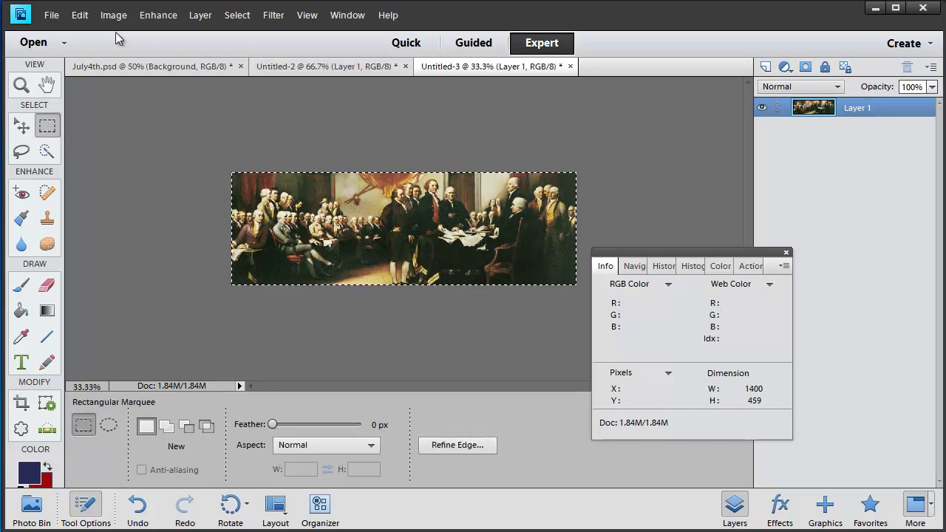
{"action": "left_click", "coordinate": [79, 15]}
{"action": "left_click", "coordinate": [90, 99]}
{"action": "left_click", "coordinate": [137, 68]}
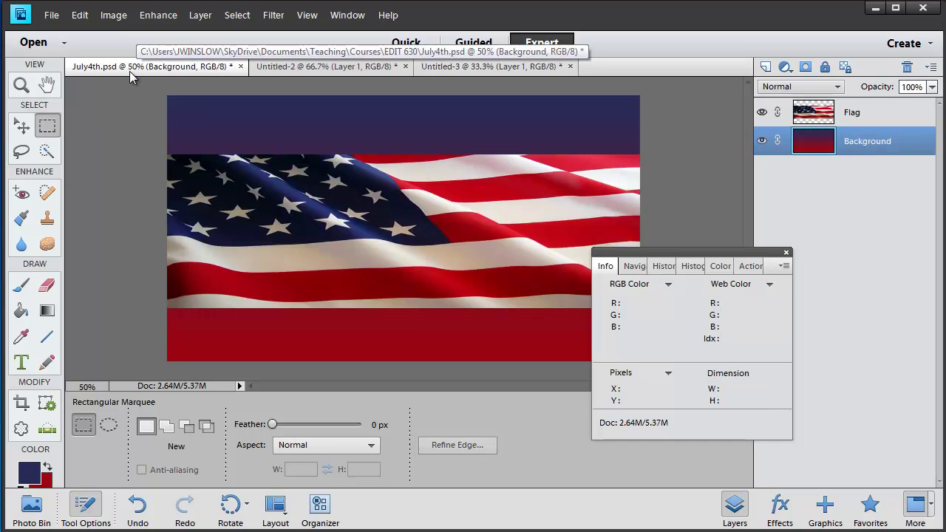
{"action": "left_click", "coordinate": [79, 15]}
{"action": "left_click", "coordinate": [92, 128]}
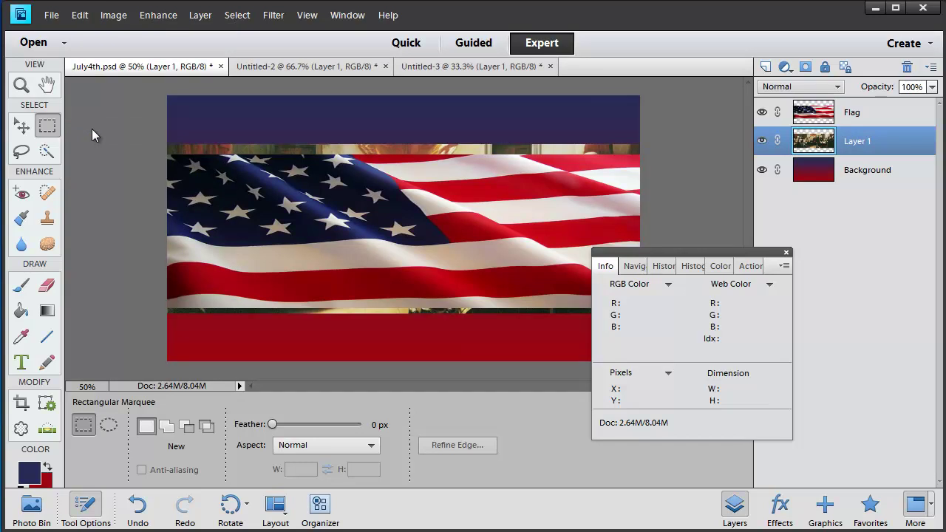
Step: Check the Info panel's options without changing them and close the panel
{"action": "left_click", "coordinate": [783, 268]}
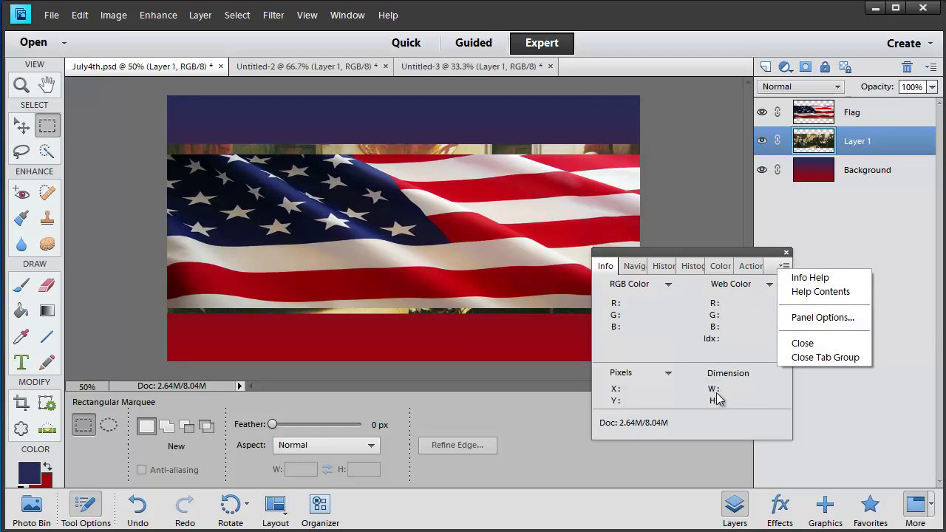
{"action": "left_click", "coordinate": [806, 319]}
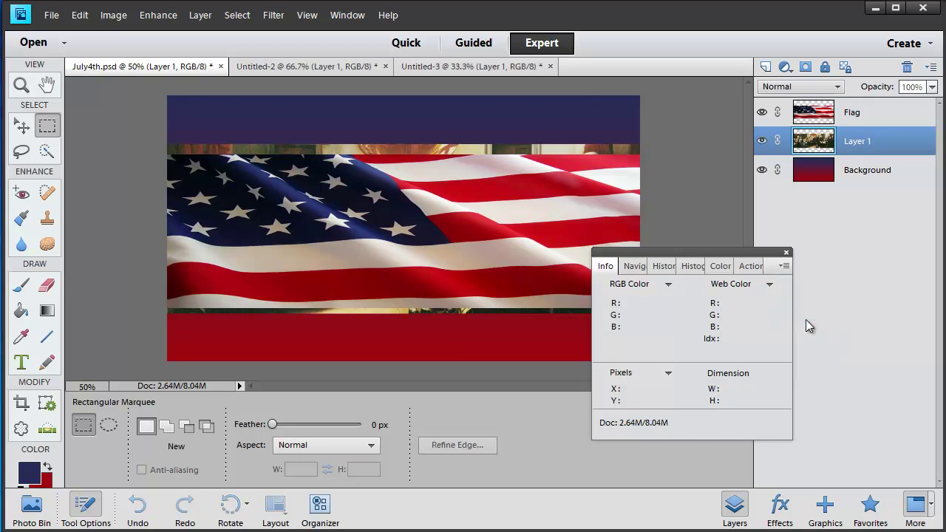
{"action": "key", "text": "Return"}
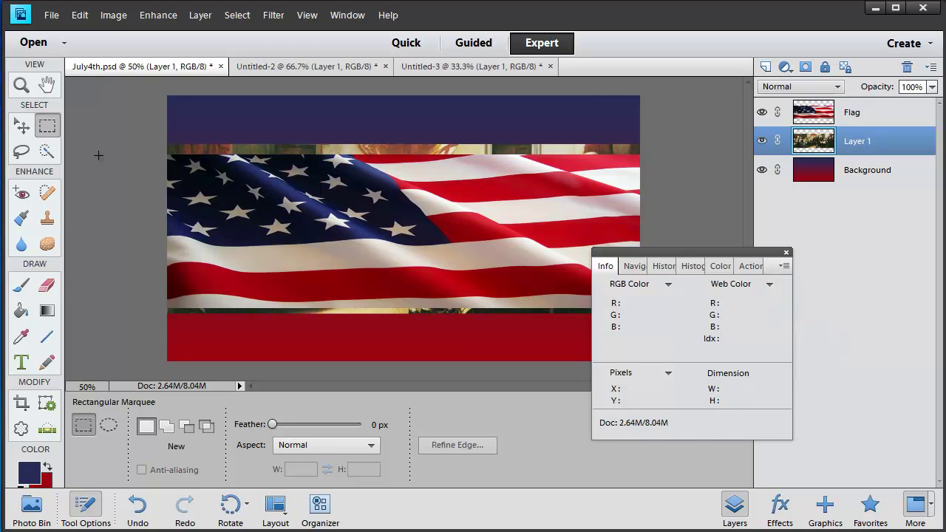
{"action": "left_click", "coordinate": [787, 253]}
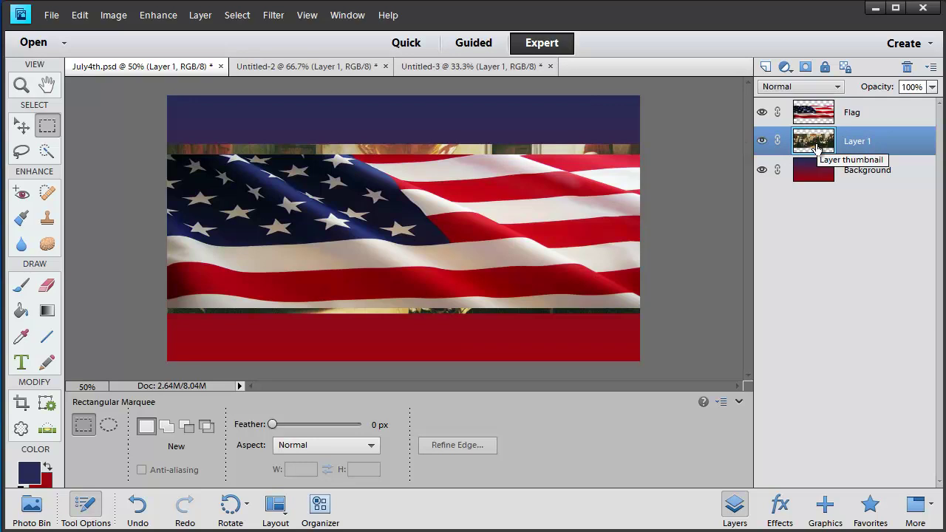
Step: Move the painting layer above the Flag layer and align its upper-left corner with that of the flag
{"action": "mouse_move", "coordinate": [816, 148]}
{"action": "left_mouse_down"}
{"action": "mouse_move", "coordinate": [827, 144]}
{"action": "mouse_move", "coordinate": [829, 112]}
{"action": "left_mouse_up"}
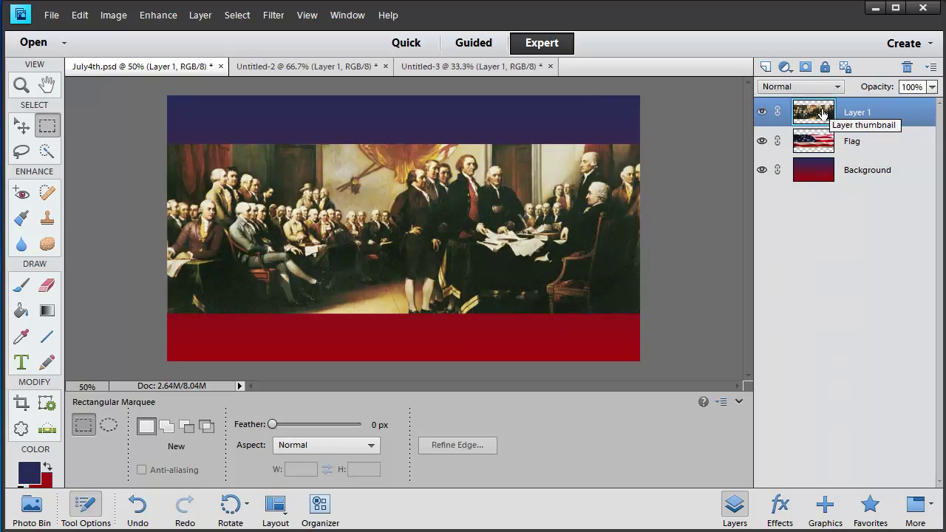
{"action": "left_click", "coordinate": [20, 127]}
{"action": "mouse_move", "coordinate": [408, 205]}
{"action": "left_mouse_down"}
{"action": "mouse_move", "coordinate": [409, 228]}
{"action": "mouse_move", "coordinate": [398, 218]}
{"action": "left_mouse_up"}
{"action": "key", "text": "ctrl+z"}
{"action": "key", "text": "ctrl+y"}
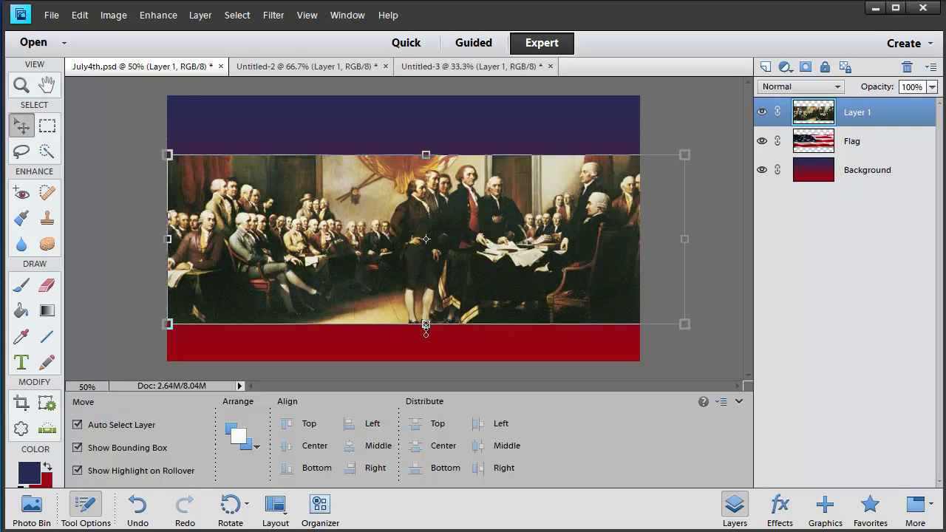
Step: Reduce the painting layer's height to about 90.6% to match the flag and shift it slightly left so both sides overhang the canvas
{"action": "left_click_drag", "start_coordinate": [425, 325], "coordinate": [445, 309]}
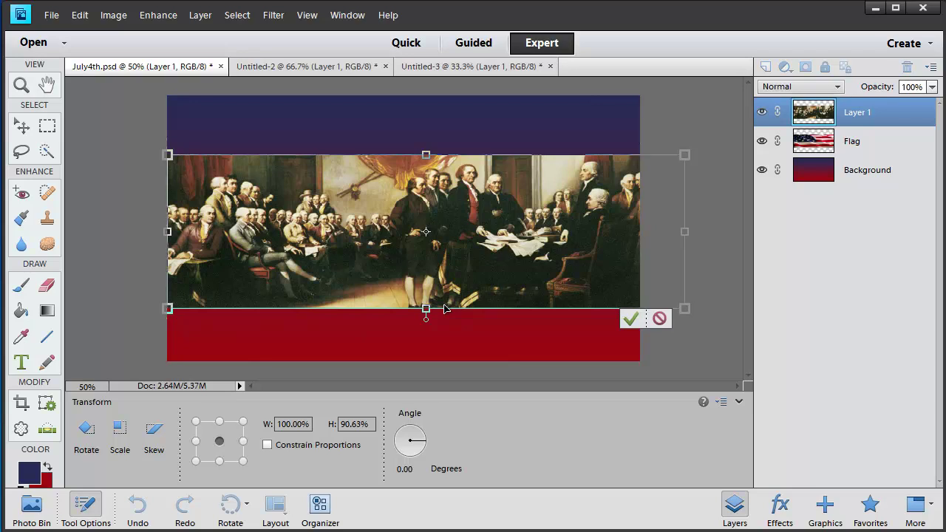
{"action": "left_click_drag", "start_coordinate": [488, 233], "coordinate": [464, 229]}
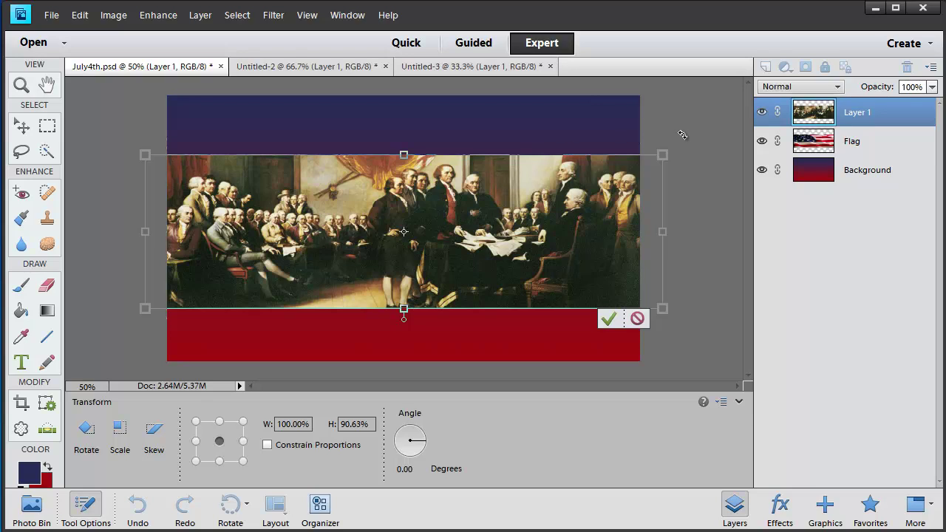
{"action": "left_click", "coordinate": [608, 318]}
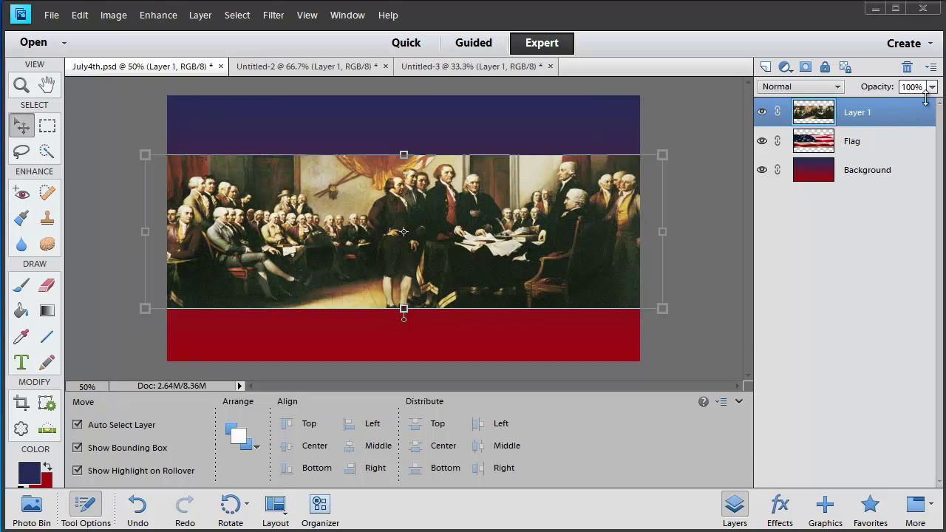
Step: Rename the painting's layer Painting and lower its opacity to 50%
{"action": "left_click", "coordinate": [822, 116]}
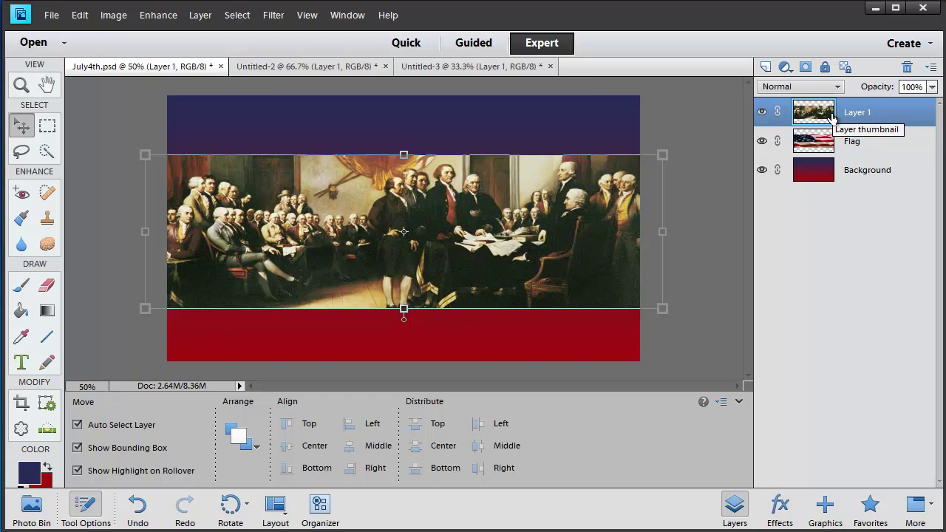
{"action": "double_click", "coordinate": [856, 115]}
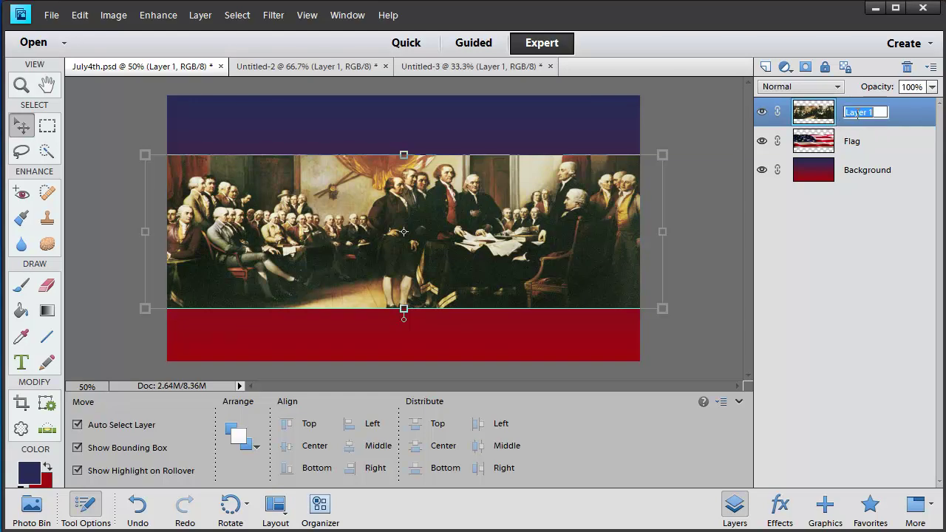
{"action": "type", "text": "Painting"}
{"action": "key", "text": "Return"}
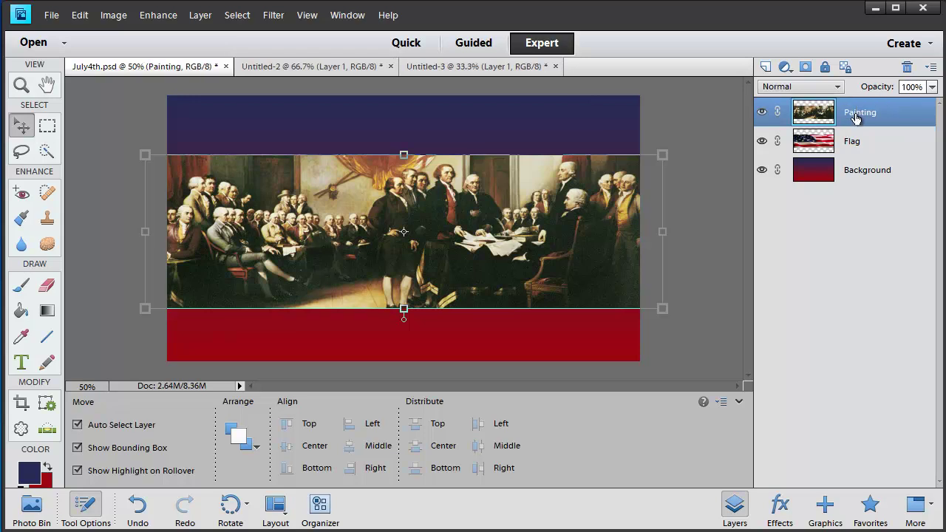
{"action": "left_click", "coordinate": [932, 86]}
{"action": "left_click_drag", "start_coordinate": [935, 105], "coordinate": [893, 110]}
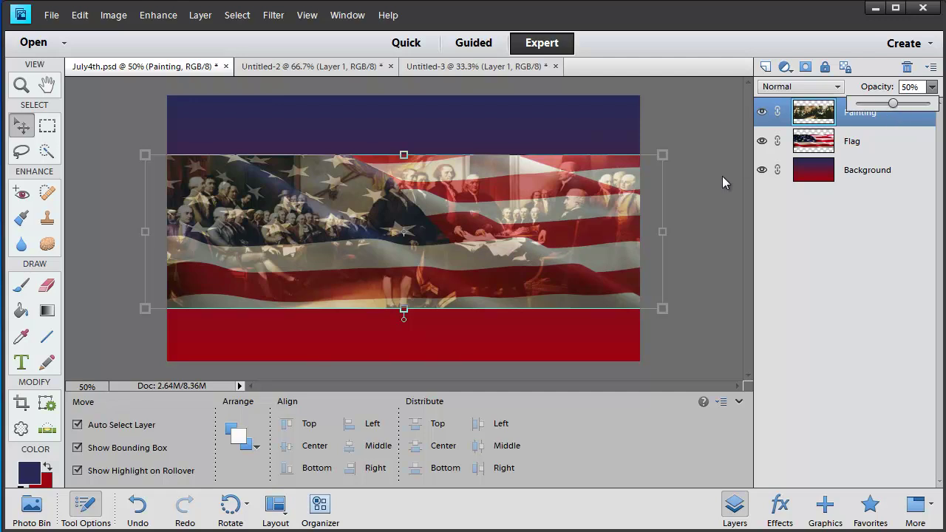
{"action": "left_click", "coordinate": [698, 200]}
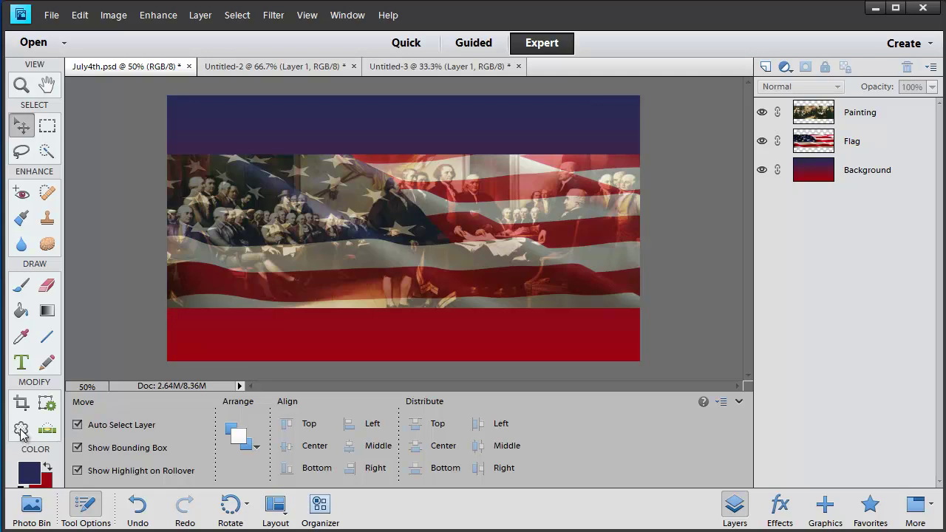
Step: Switch to Untitled-3 and undo its edits back to the full, uncropped painting
{"action": "left_click", "coordinate": [277, 66]}
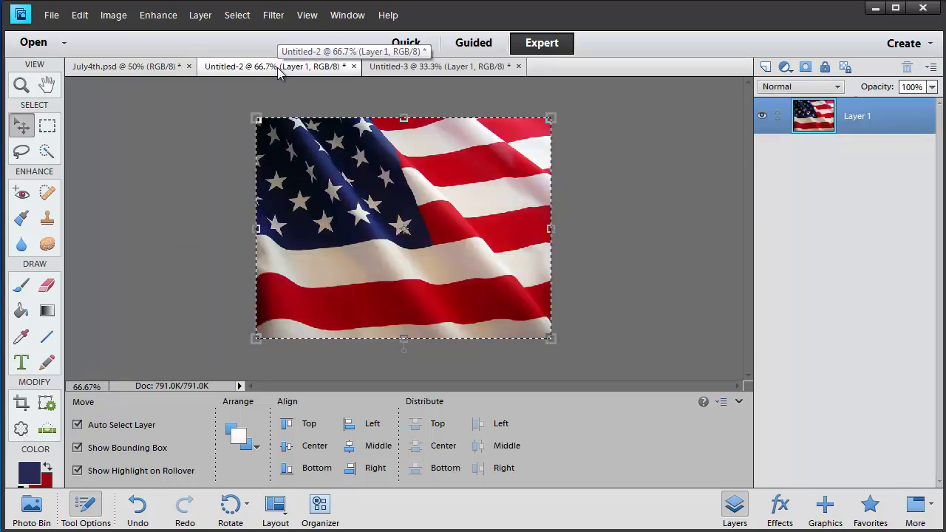
{"action": "left_click", "coordinate": [414, 69]}
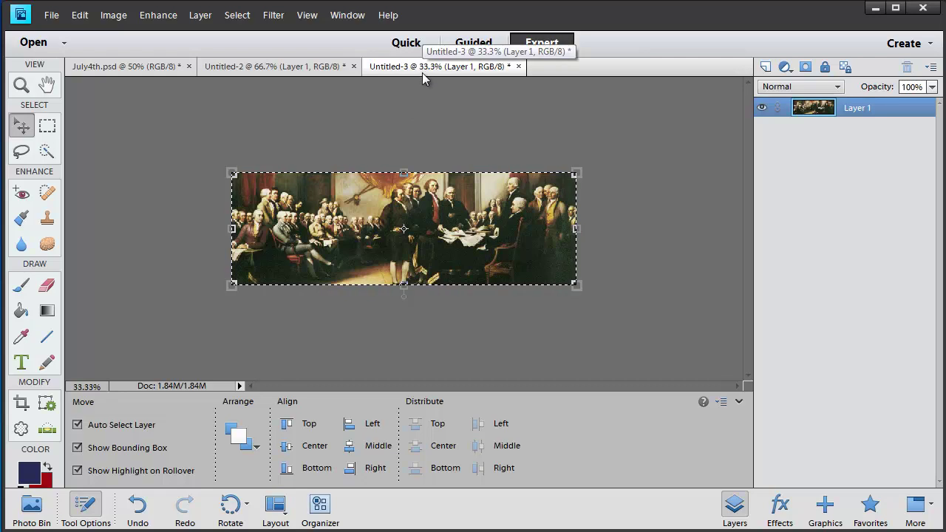
{"action": "left_click", "coordinate": [422, 147]}
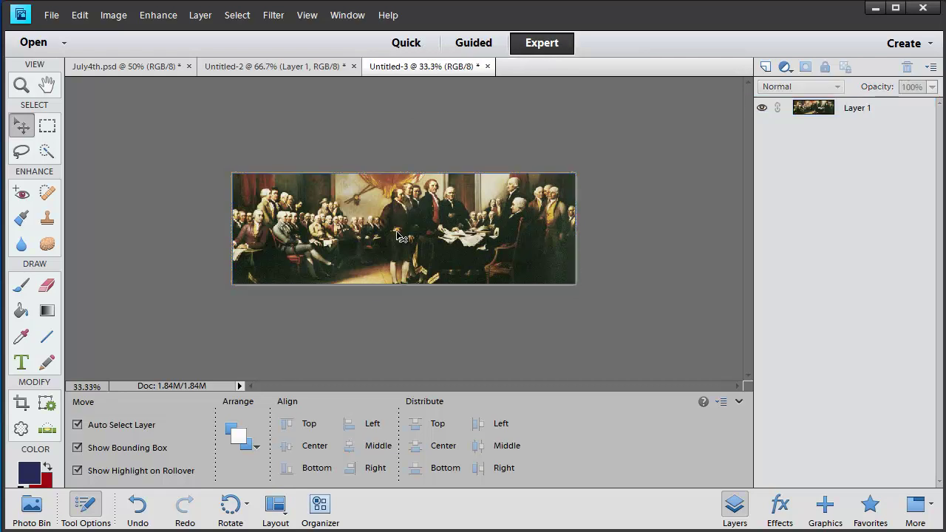
{"action": "key", "text": "ctrl+a"}
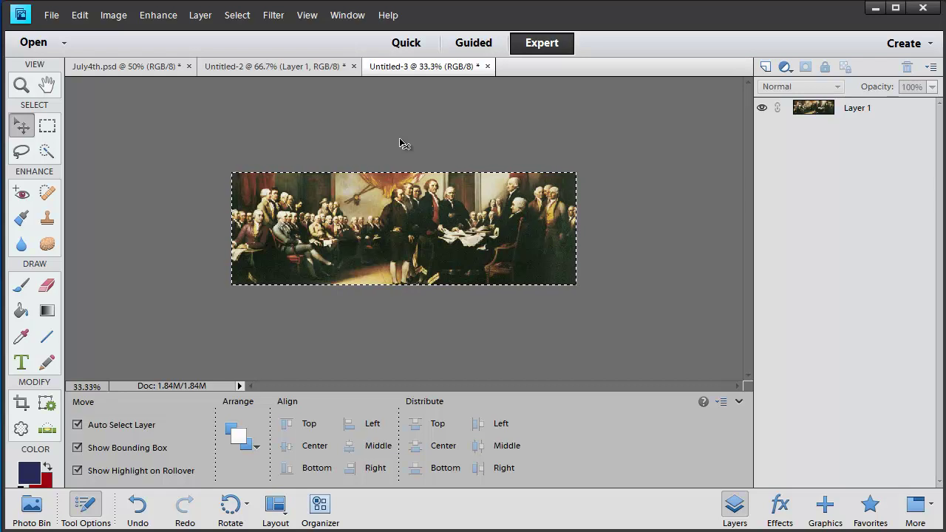
{"action": "key", "text": "ctrl+d"}
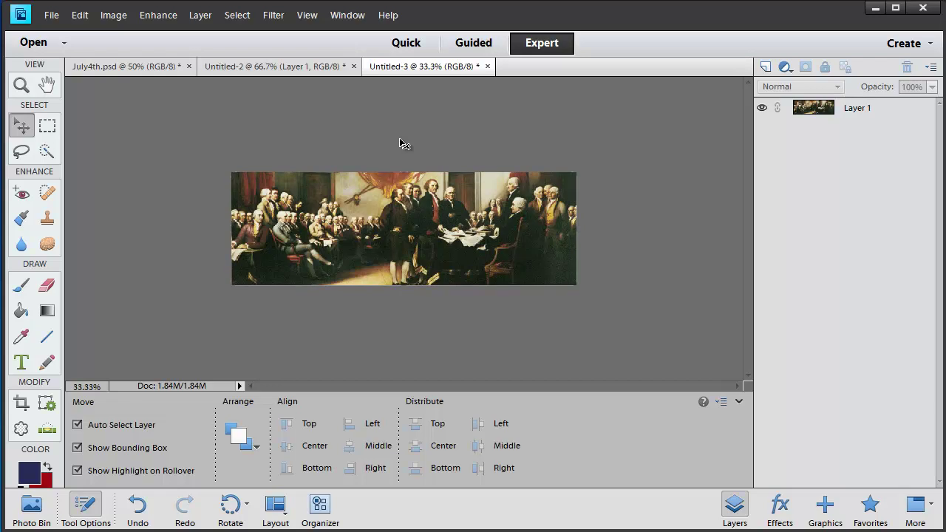
{"action": "key", "text": "ctrl+z"}
{"action": "key", "text": "ctrl+z"}
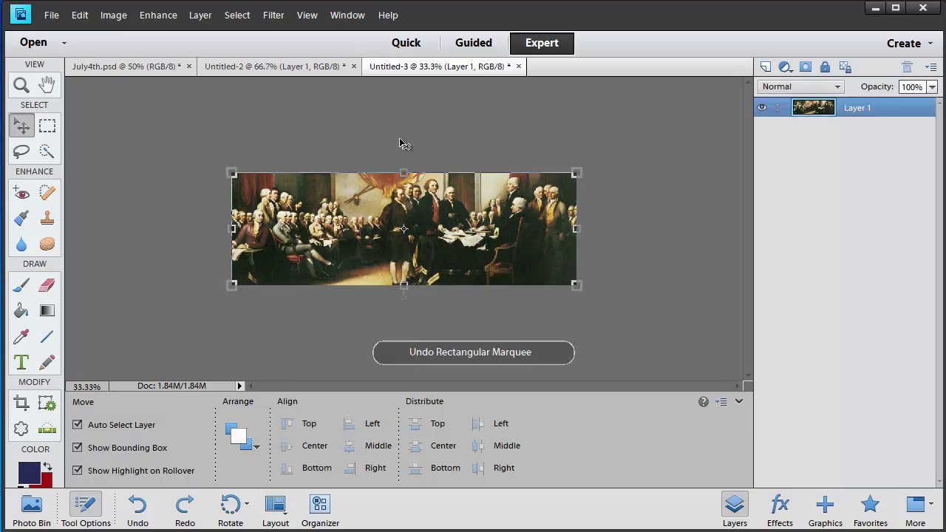
{"action": "key", "text": "ctrl+z"}
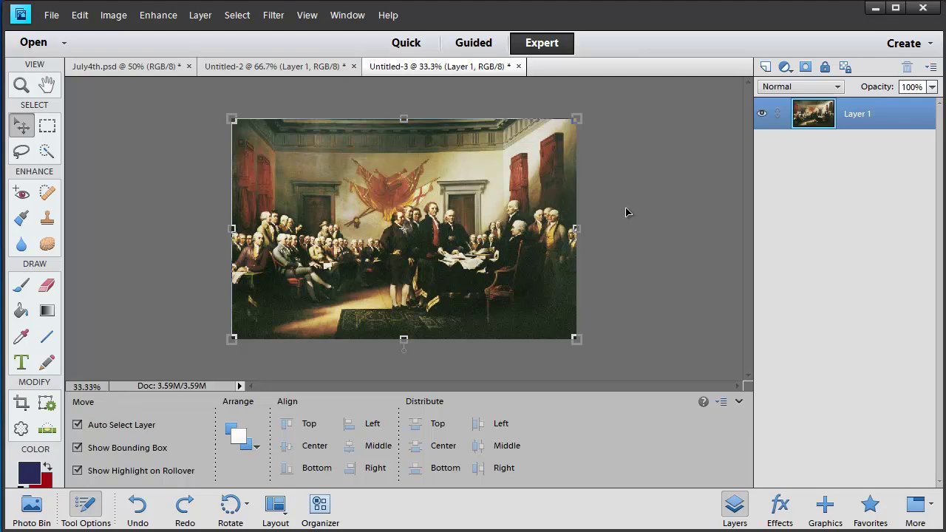
Step: Cut a small 5 Point Star around the central standing figures of the painting with the Cookie Cutter, keeping the Crop option on
{"action": "left_click", "coordinate": [21, 428]}
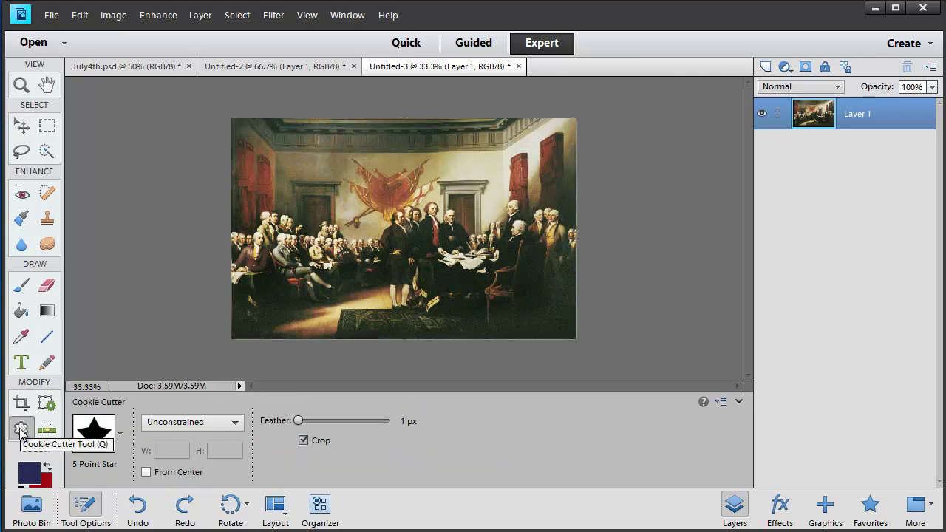
{"action": "left_click", "coordinate": [121, 435]}
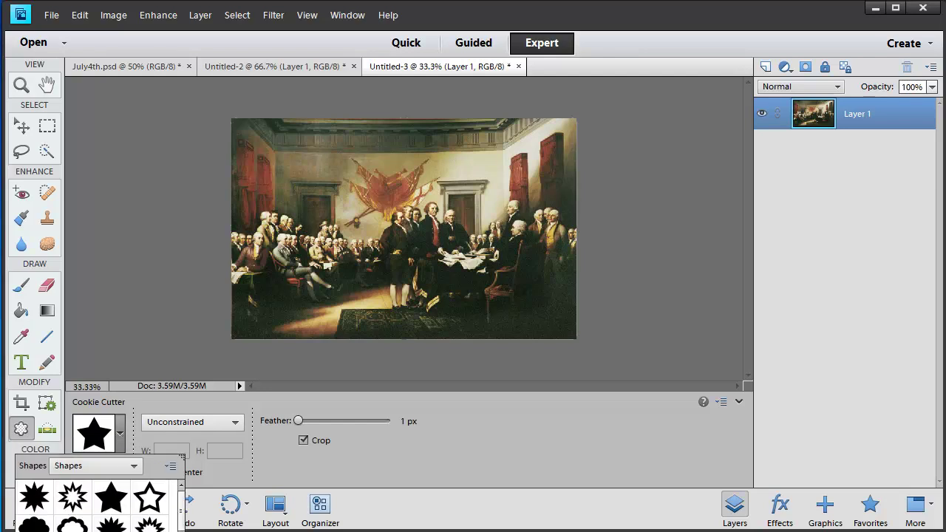
{"action": "left_click", "coordinate": [133, 467]}
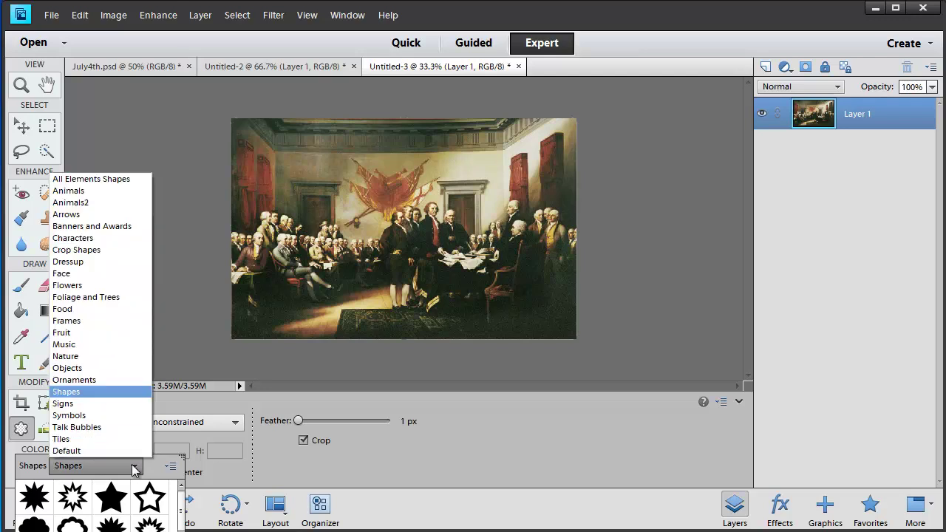
{"action": "left_click", "coordinate": [153, 470]}
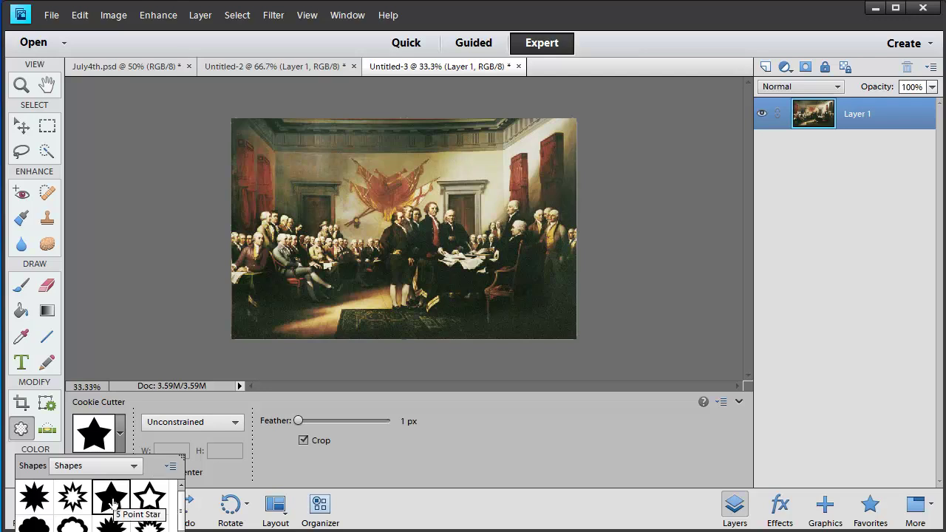
{"action": "left_click", "coordinate": [95, 444]}
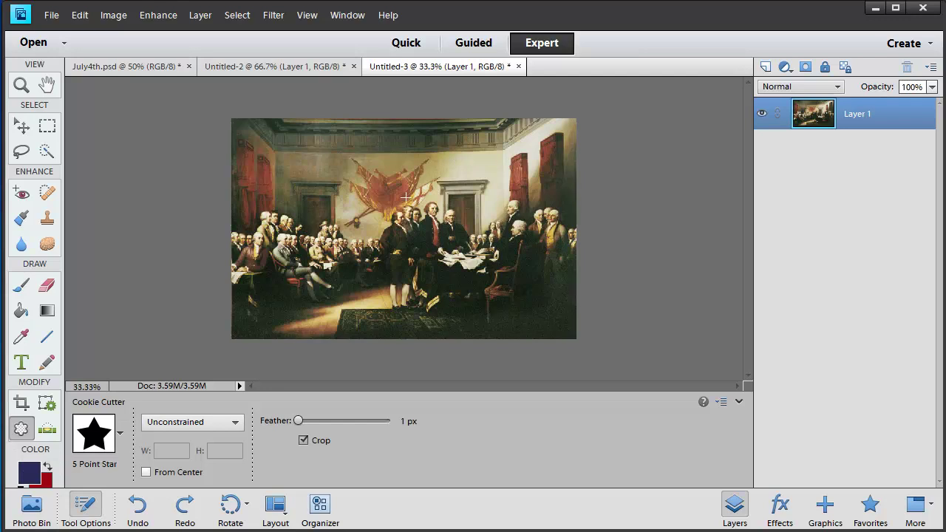
{"action": "left_click_drag", "start_coordinate": [389, 198], "coordinate": [417, 227]}
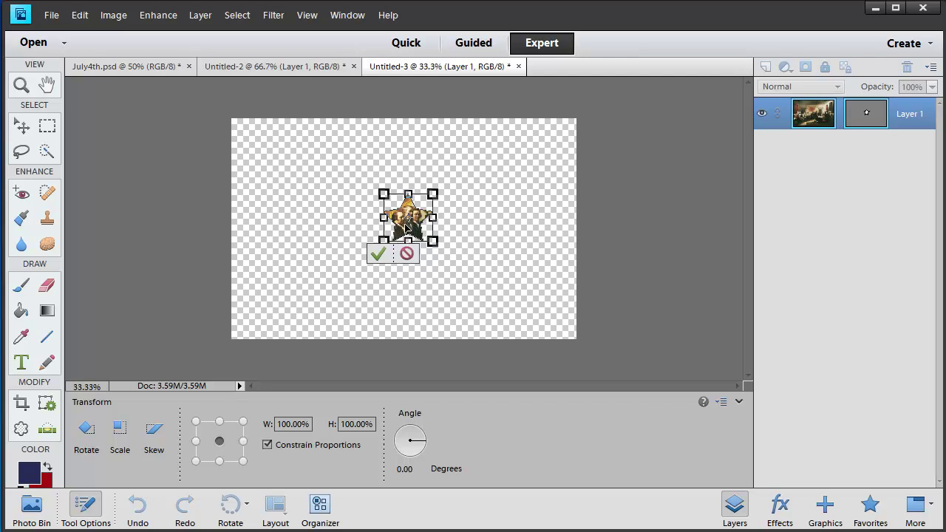
{"action": "left_click", "coordinate": [377, 255]}
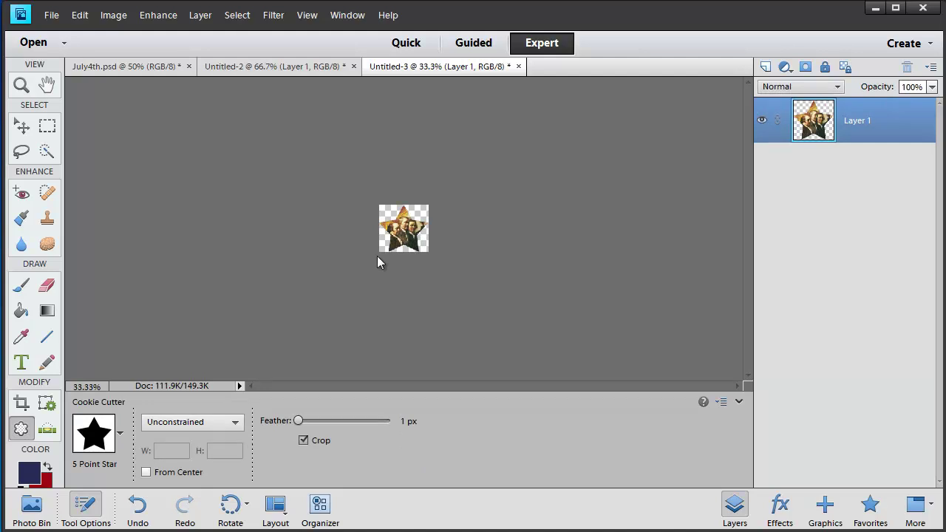
Step: Copy the star cutout into July4th.psd and place it over the lower edge of the painting strip, just left of centre
{"action": "left_click", "coordinate": [77, 19]}
{"action": "left_click", "coordinate": [97, 101]}
{"action": "left_click", "coordinate": [111, 69]}
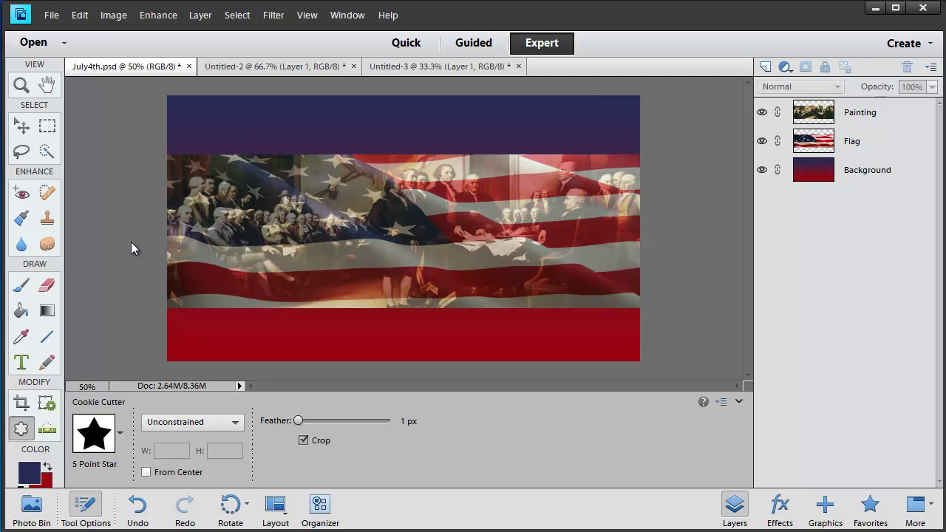
{"action": "key", "text": "ctrl+v"}
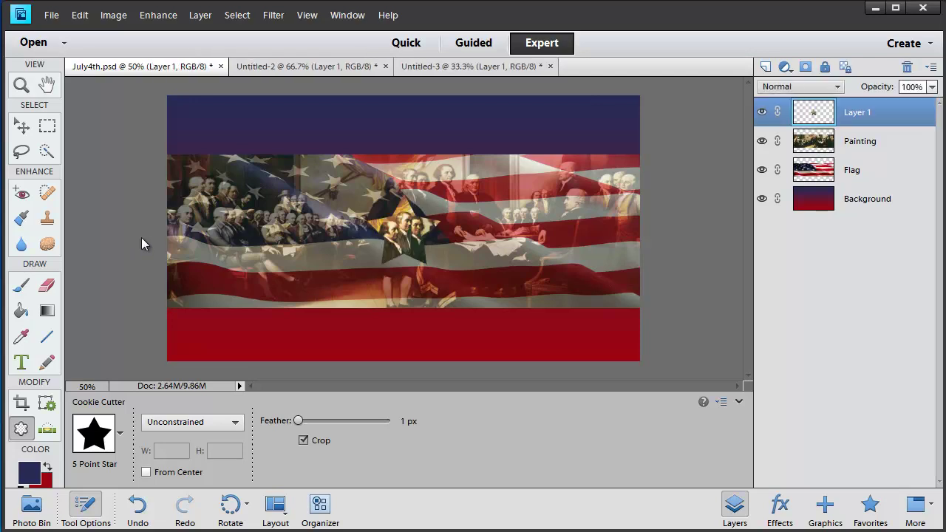
{"action": "left_click", "coordinate": [25, 130]}
{"action": "left_click_drag", "start_coordinate": [411, 225], "coordinate": [378, 304]}
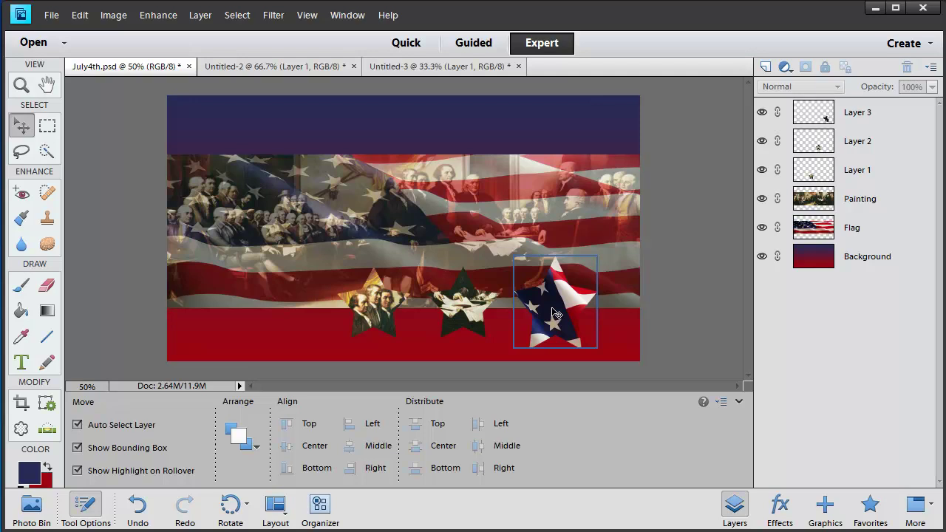
Step: Scale the flag star to about 86.5% width and 75.5% height against the middle star, then return it to the right of that star
{"action": "left_click_drag", "start_coordinate": [556, 314], "coordinate": [462, 325]}
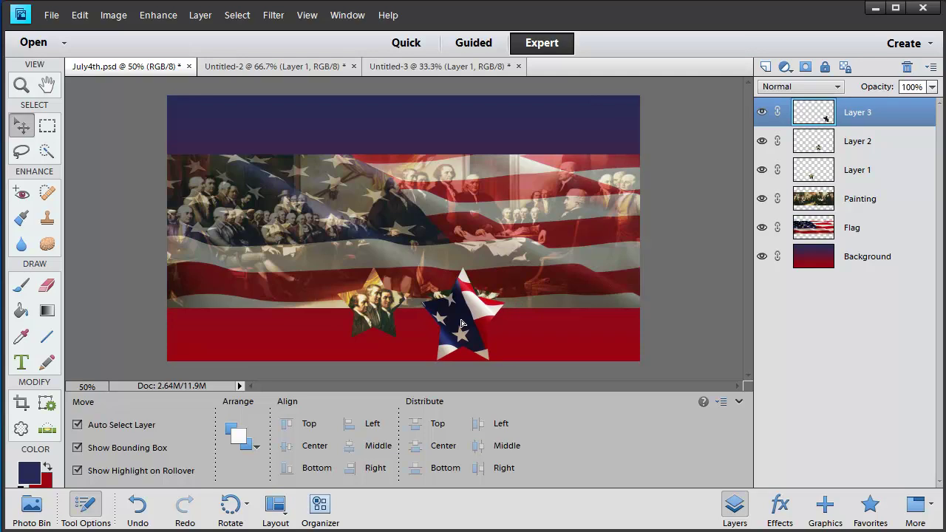
{"action": "left_click", "coordinate": [461, 325]}
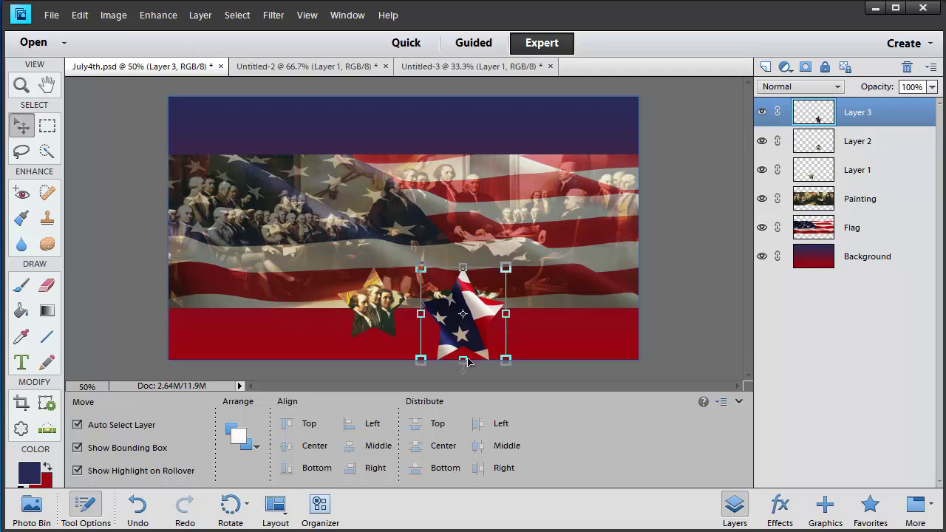
{"action": "left_click_drag", "start_coordinate": [462, 360], "coordinate": [463, 338]}
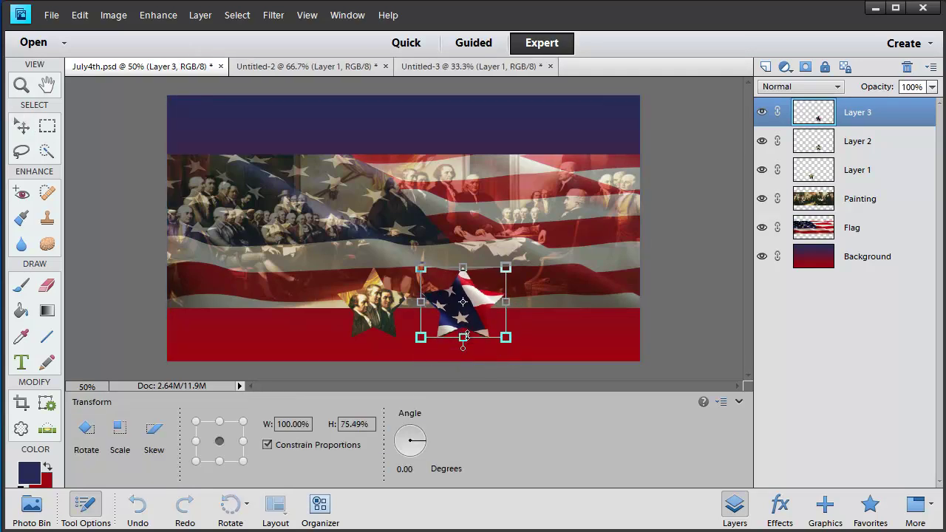
{"action": "mouse_move", "coordinate": [421, 302]}
{"action": "left_mouse_down"}
{"action": "mouse_move", "coordinate": [439, 301]}
{"action": "mouse_move", "coordinate": [429, 302]}
{"action": "left_mouse_up"}
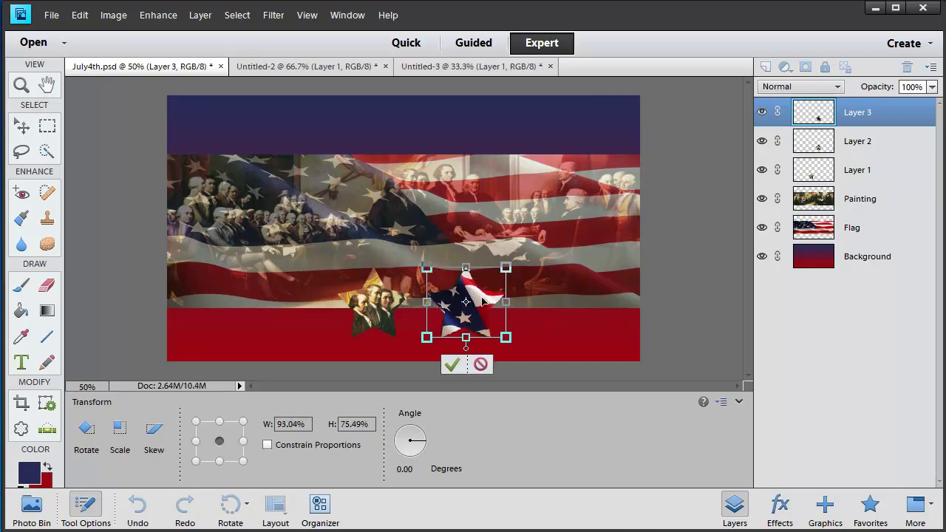
{"action": "mouse_move", "coordinate": [506, 301]}
{"action": "left_mouse_down"}
{"action": "mouse_move", "coordinate": [490, 301]}
{"action": "mouse_move", "coordinate": [499, 301]}
{"action": "left_mouse_up"}
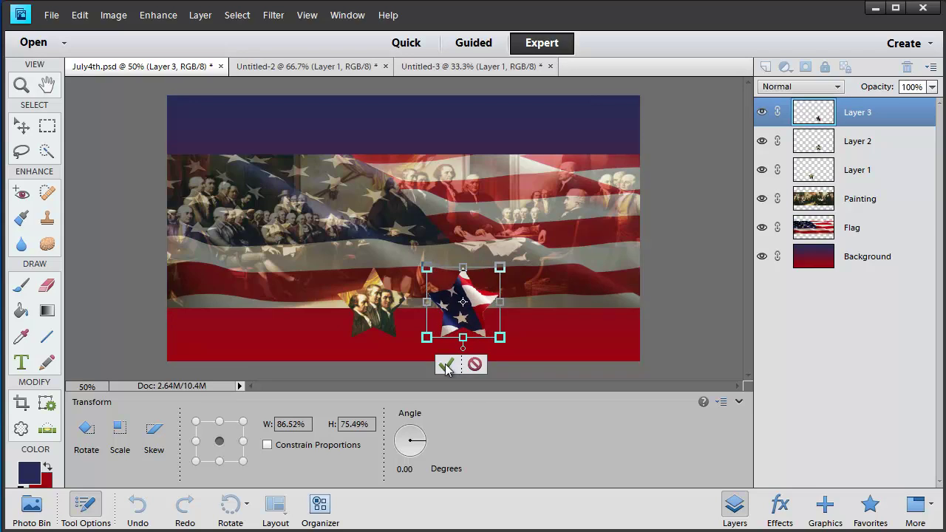
{"action": "left_click", "coordinate": [445, 364]}
{"action": "left_click_drag", "start_coordinate": [470, 318], "coordinate": [563, 316]}
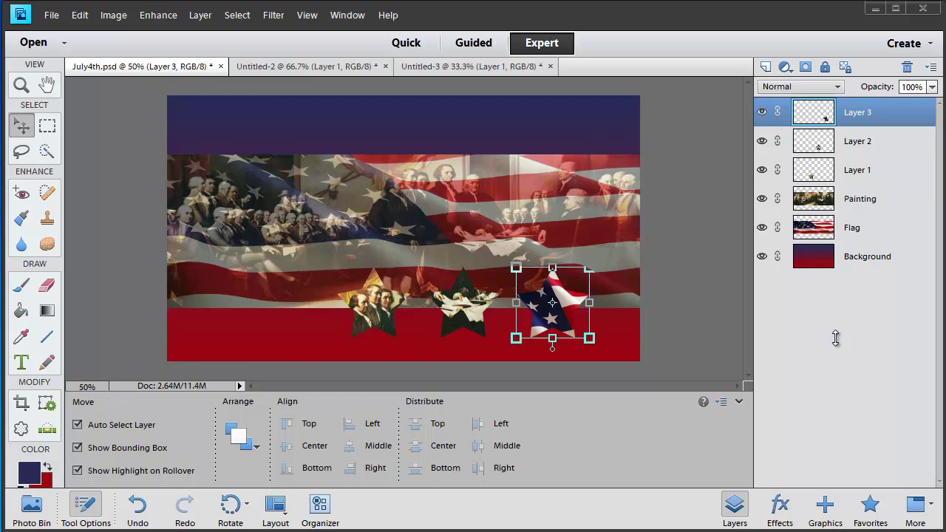
Step: Apply the Simple Inner bevel style to the flag star
{"action": "left_click", "coordinate": [780, 507]}
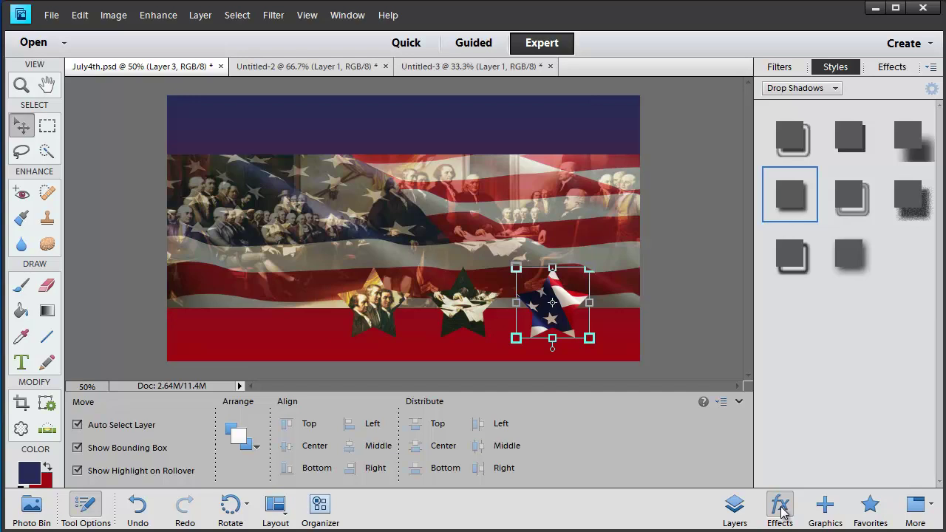
{"action": "left_click", "coordinate": [834, 90]}
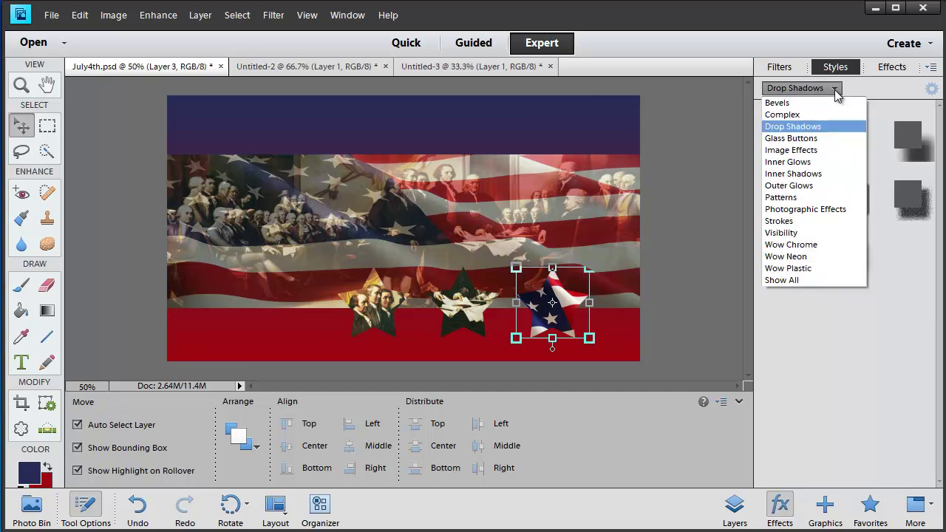
{"action": "left_click", "coordinate": [814, 104]}
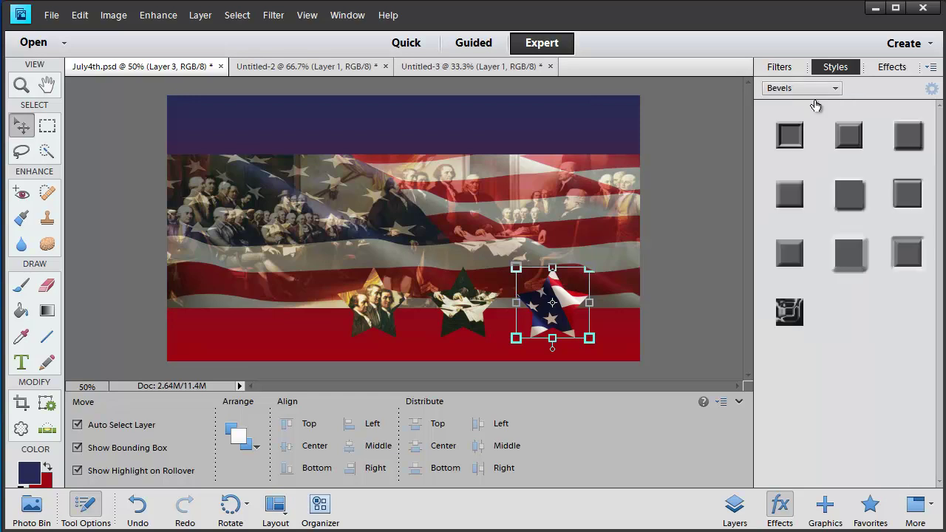
{"action": "left_click", "coordinate": [788, 202]}
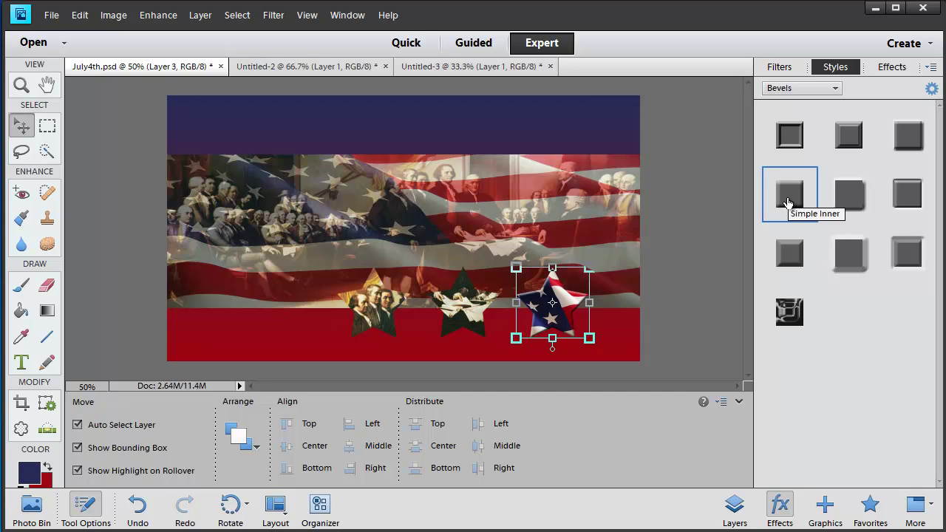
Step: Add a subtle, close-set soft drop shadow style to the flag star and deselect it
{"action": "left_click", "coordinate": [833, 89]}
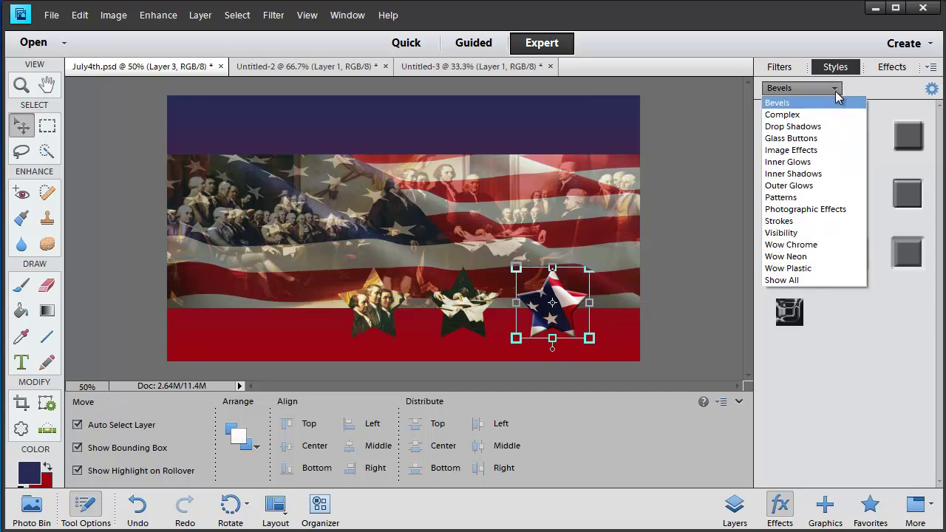
{"action": "left_click", "coordinate": [819, 131]}
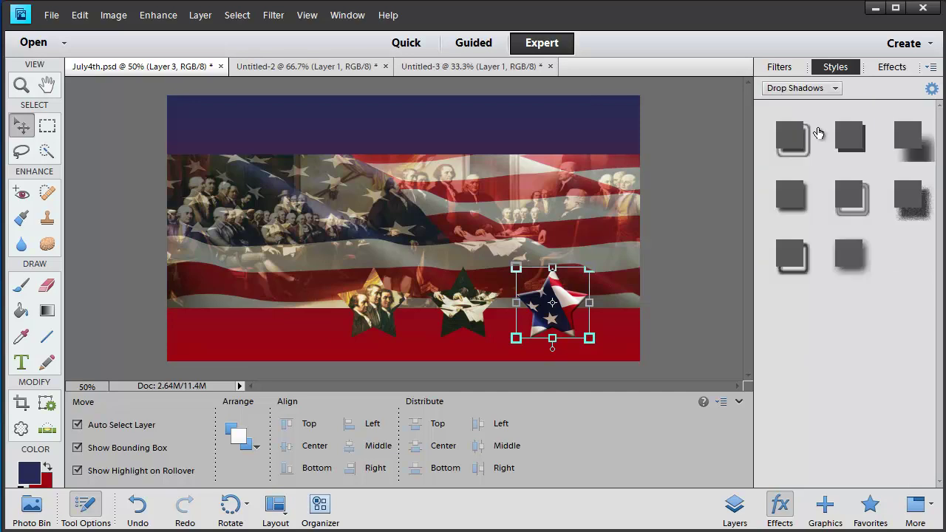
{"action": "left_click", "coordinate": [787, 198]}
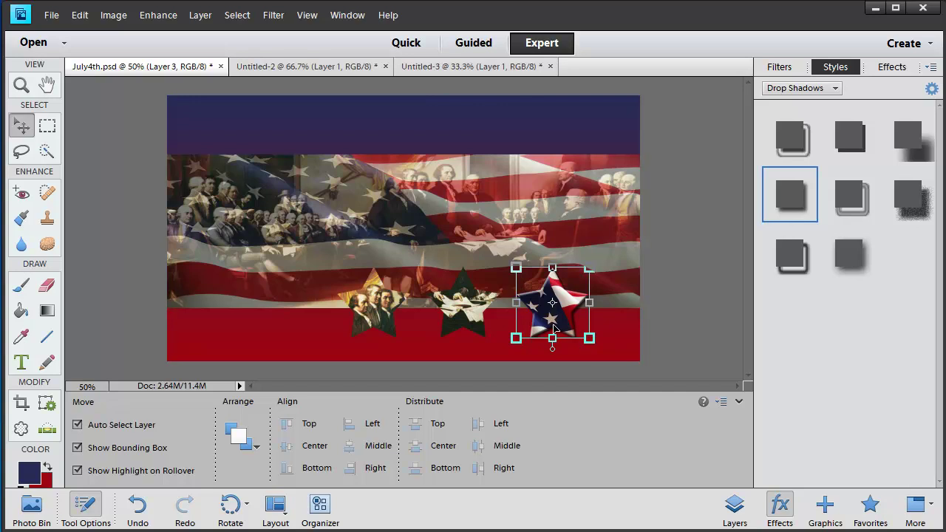
{"action": "left_click", "coordinate": [591, 369]}
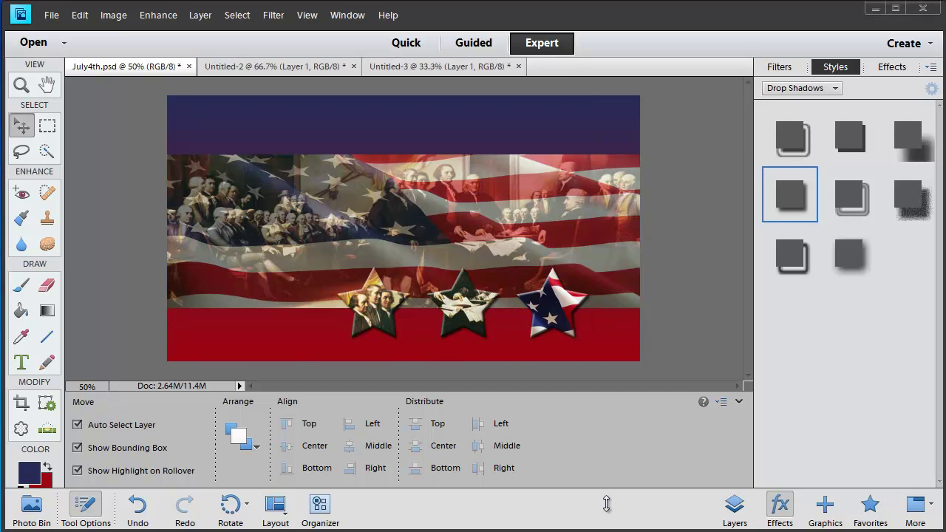
Step: Rename the layer of the star containing the standing figures as Signatures
{"action": "left_click", "coordinate": [735, 508]}
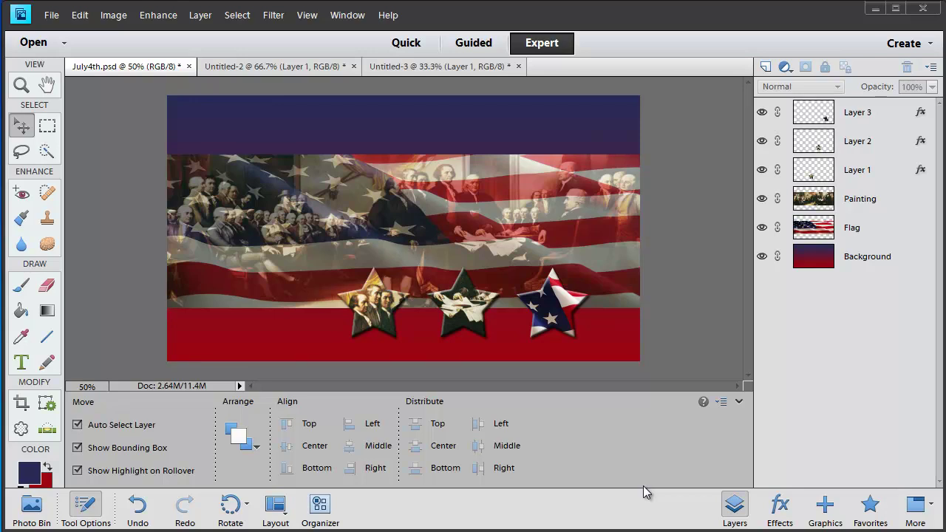
{"action": "left_click", "coordinate": [375, 316]}
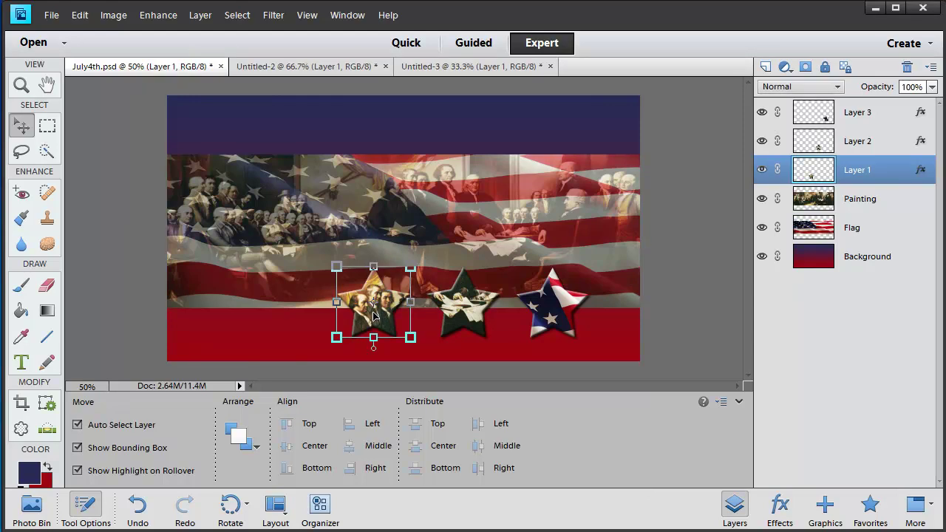
{"action": "double_click", "coordinate": [863, 169]}
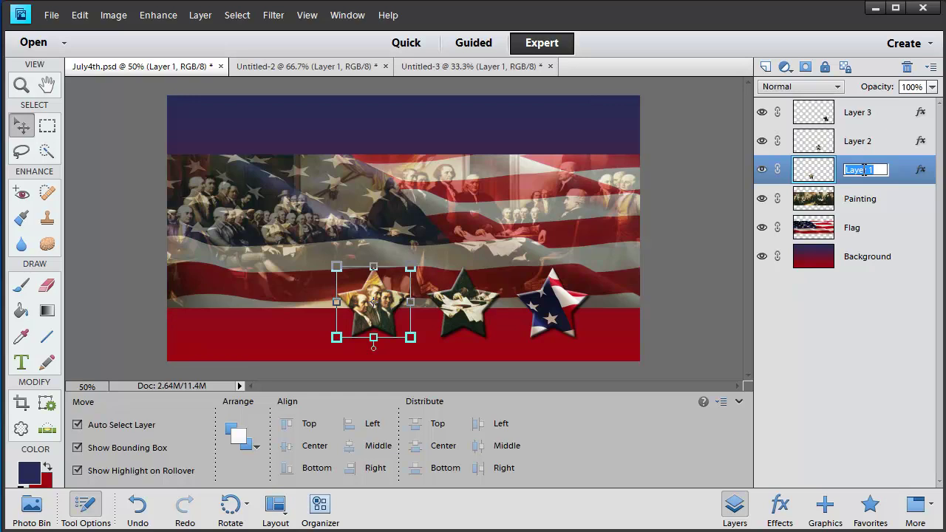
{"action": "type", "text": "Signatures"}
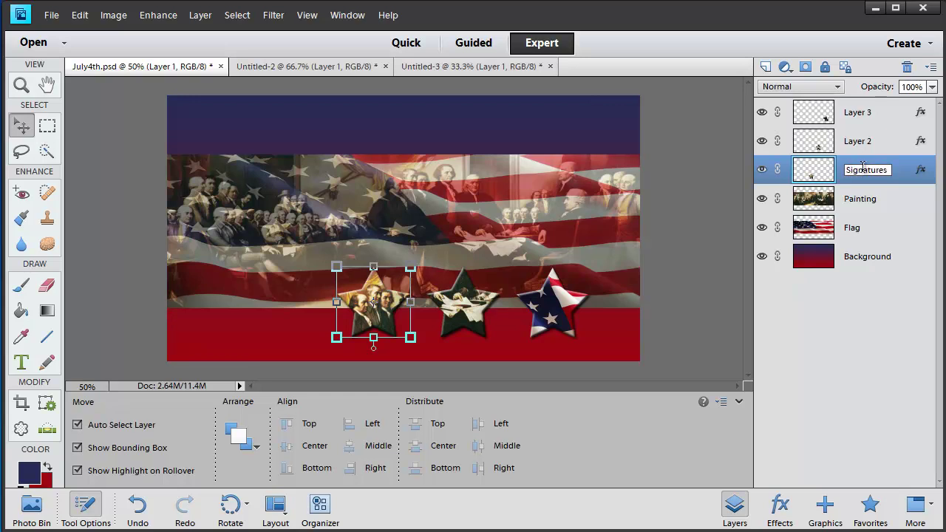
{"action": "key", "text": "Return"}
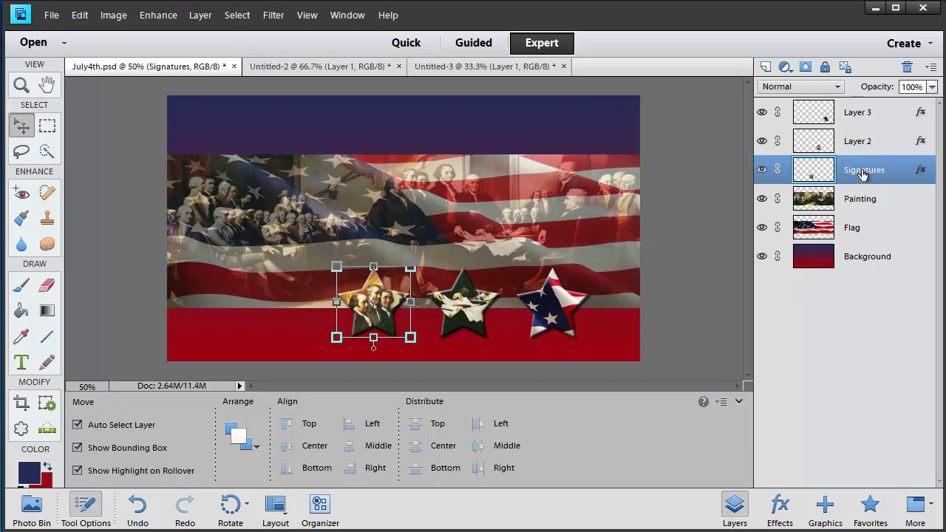
Step: Rename the middle star's layer as Text
{"action": "double_click", "coordinate": [857, 142]}
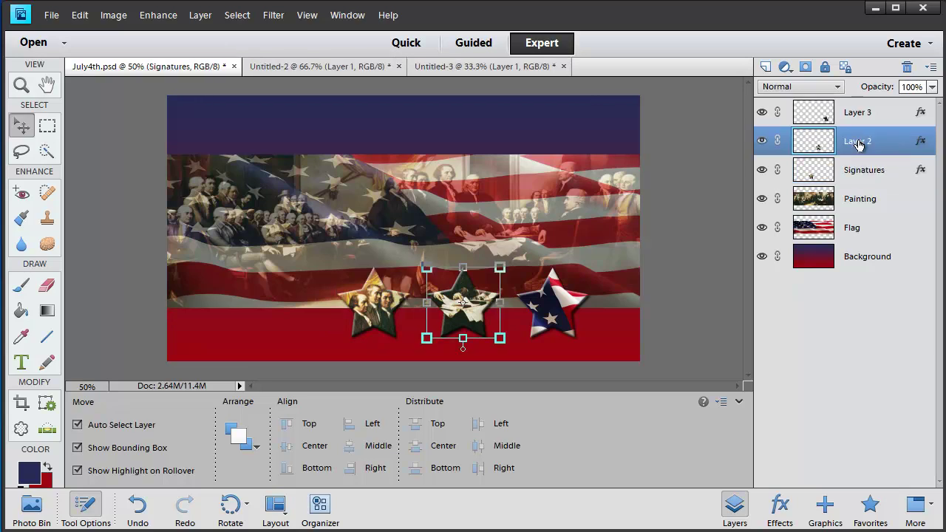
{"action": "double_click", "coordinate": [864, 141]}
{"action": "left_click_drag", "start_coordinate": [875, 141], "coordinate": [839, 150]}
{"action": "type", "text": "Text"}
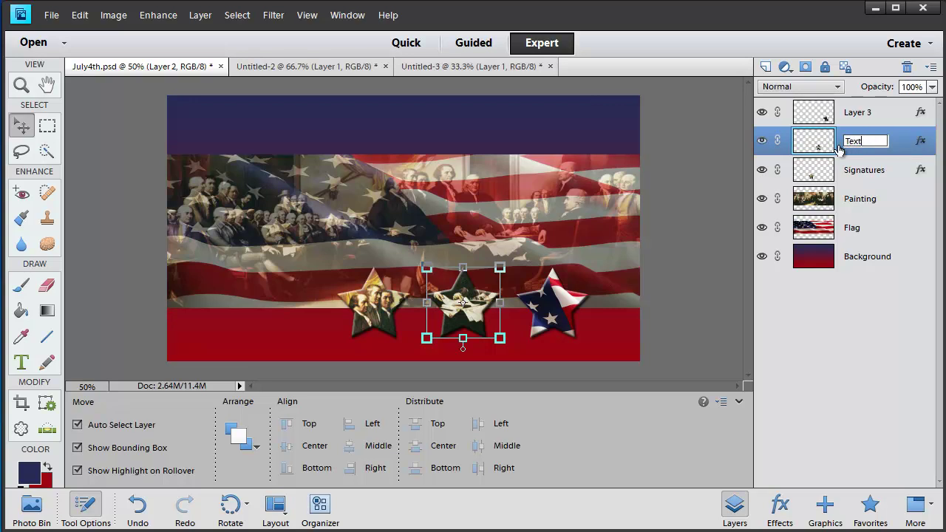
{"action": "key", "text": "Return"}
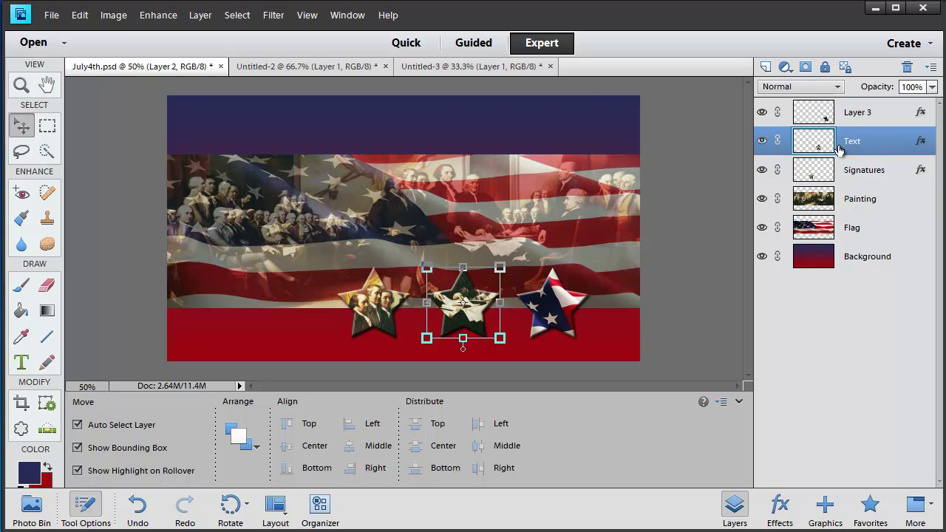
Step: Rename the flag star's layer as Flag and deselect it
{"action": "double_click", "coordinate": [857, 113]}
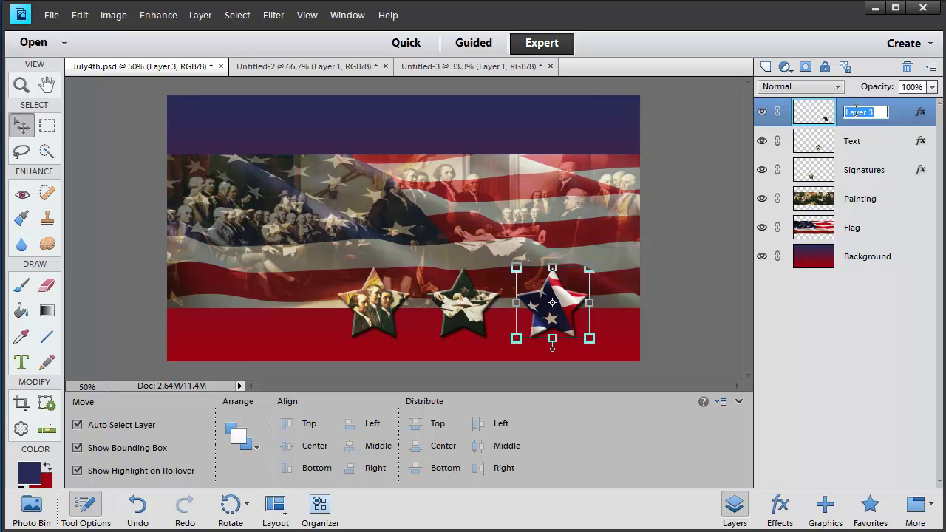
{"action": "type", "text": "Gl"}
{"action": "type", "text": "Flag"}
{"action": "key", "text": "Return"}
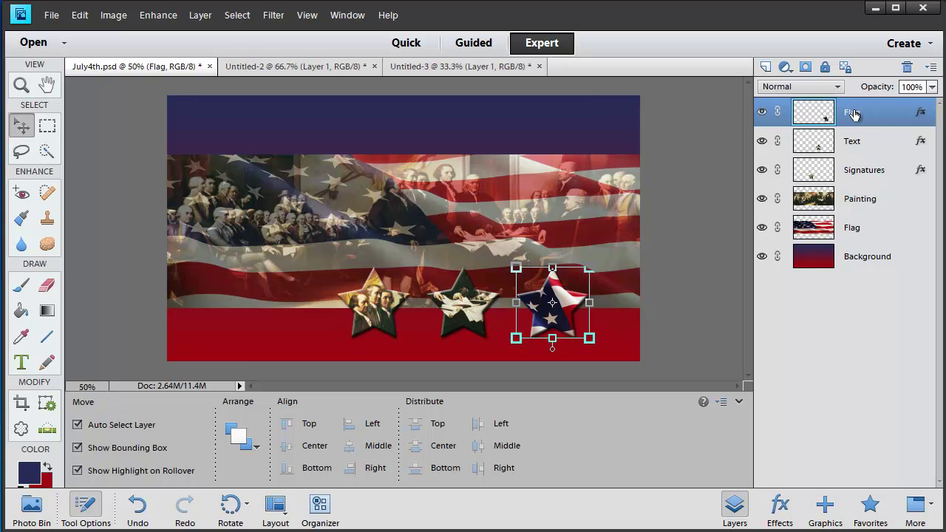
{"action": "left_click", "coordinate": [853, 113], "text": "ctrl"}
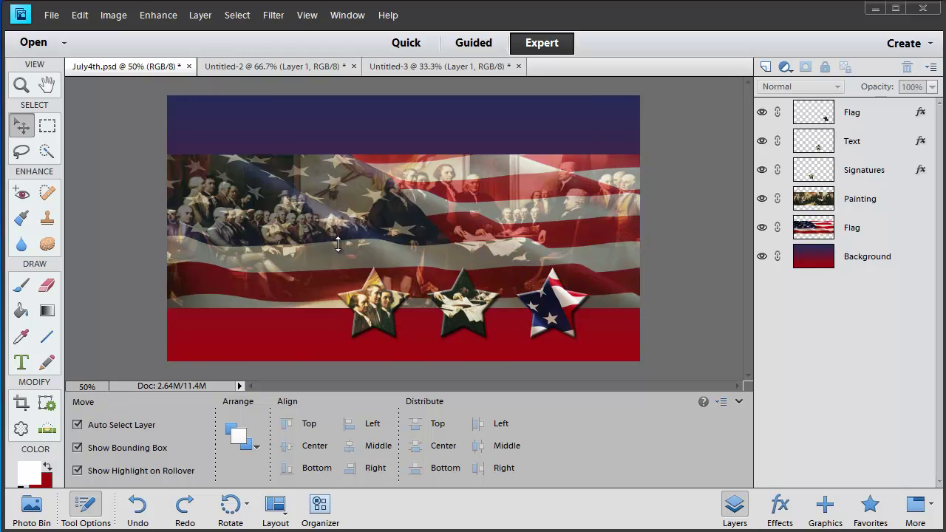
Step: Draw a white 2 px line without arrow heads across the full canvas width along the painting strip's upper edge
{"action": "left_click", "coordinate": [47, 338]}
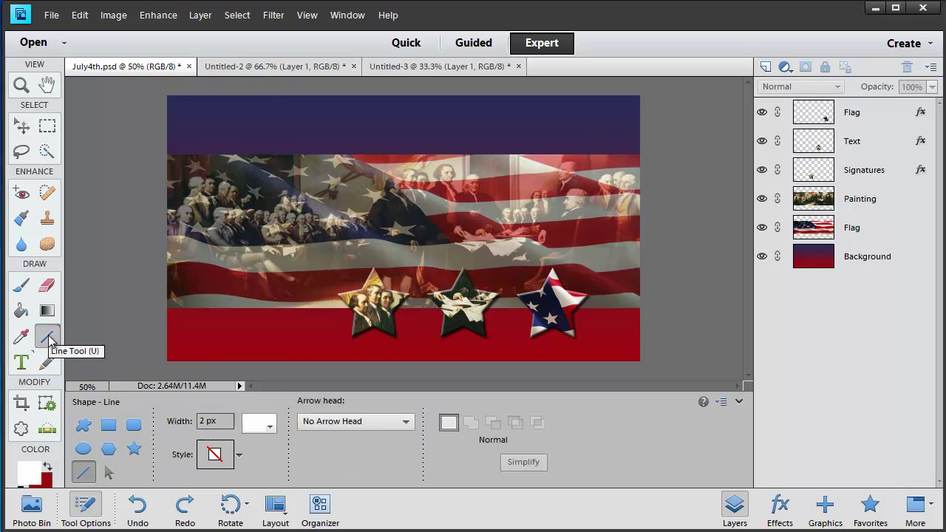
{"action": "left_click", "coordinate": [29, 471]}
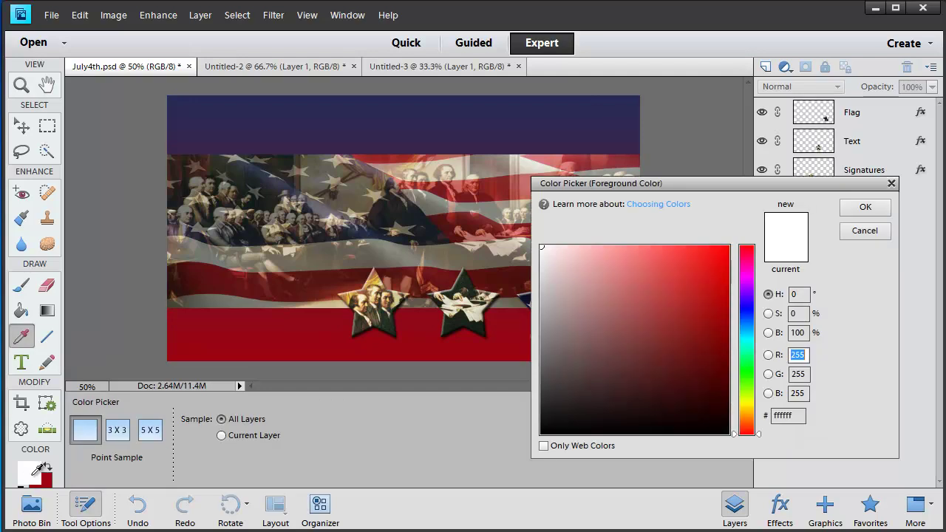
{"action": "left_click", "coordinate": [890, 184]}
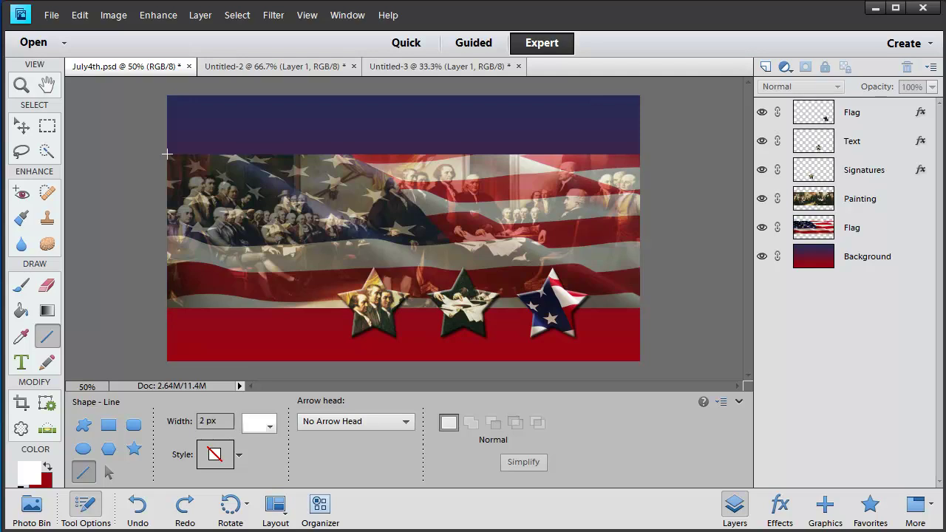
{"action": "left_click_drag", "start_coordinate": [167, 154], "coordinate": [638, 157]}
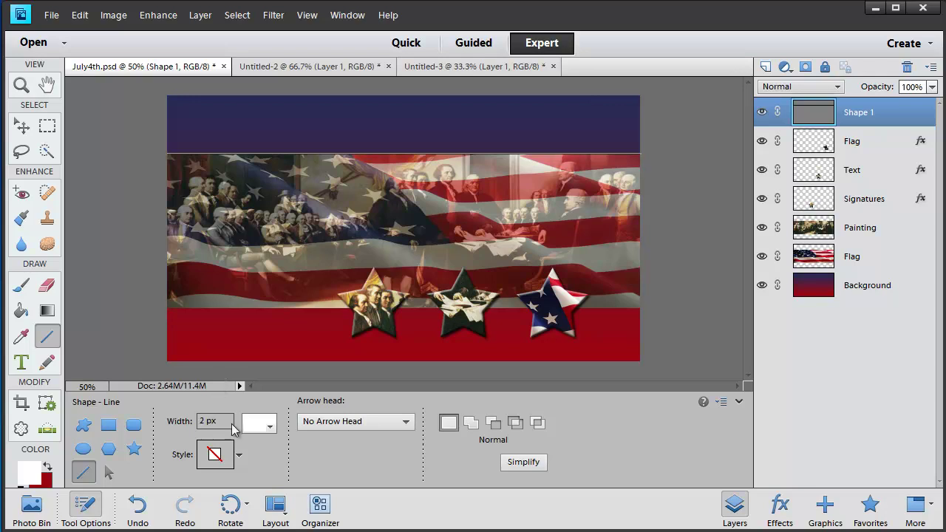
{"action": "left_click", "coordinate": [270, 427]}
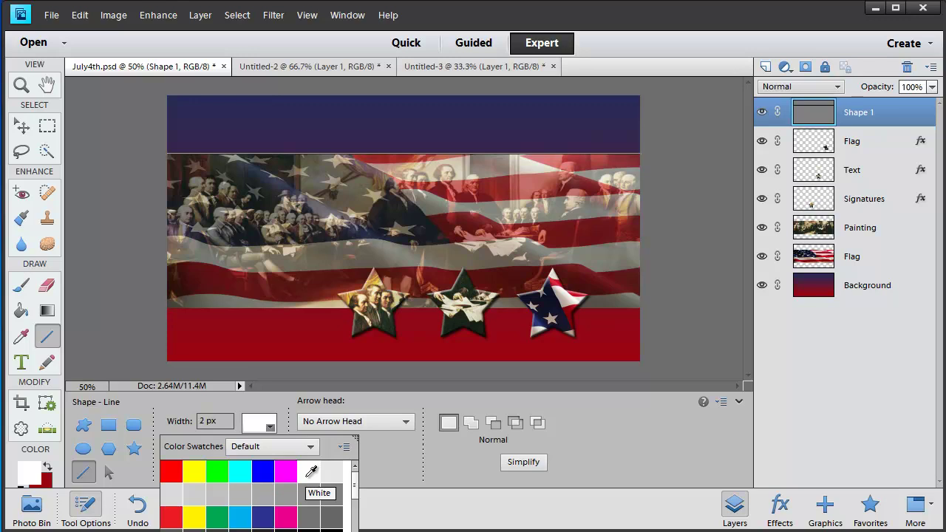
{"action": "left_click", "coordinate": [95, 133]}
{"action": "left_click", "coordinate": [21, 126]}
{"action": "left_click", "coordinate": [97, 130]}
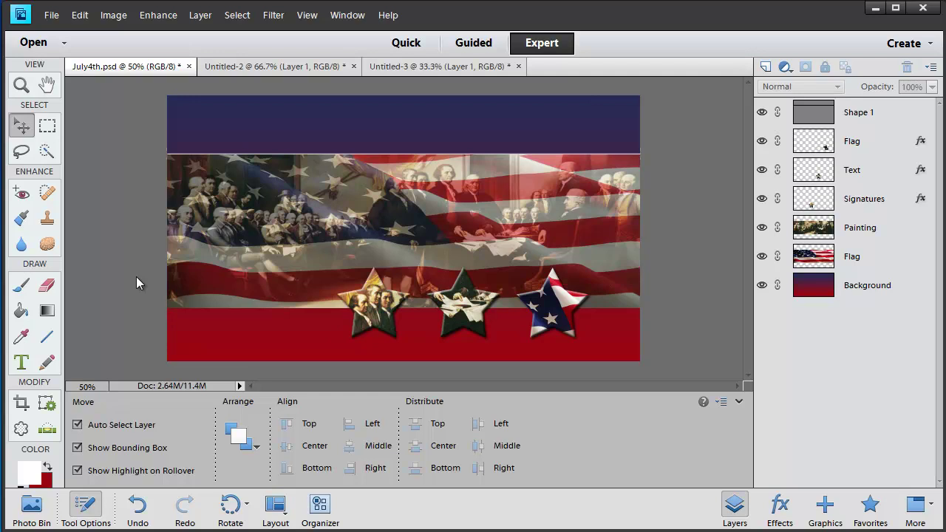
Step: Draw a white 2 px line across the full canvas width along the painting strip's lower edge
{"action": "left_click", "coordinate": [46, 336]}
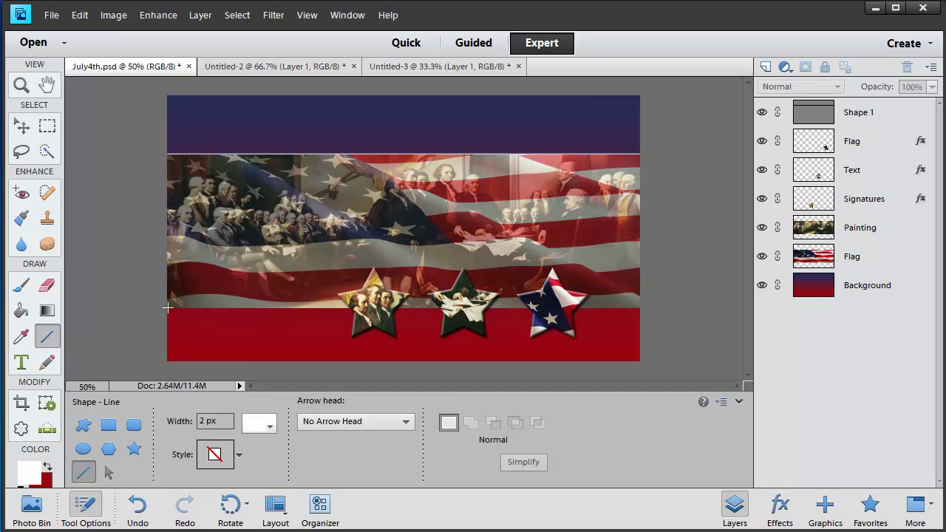
{"action": "left_click_drag", "start_coordinate": [167, 309], "coordinate": [640, 310]}
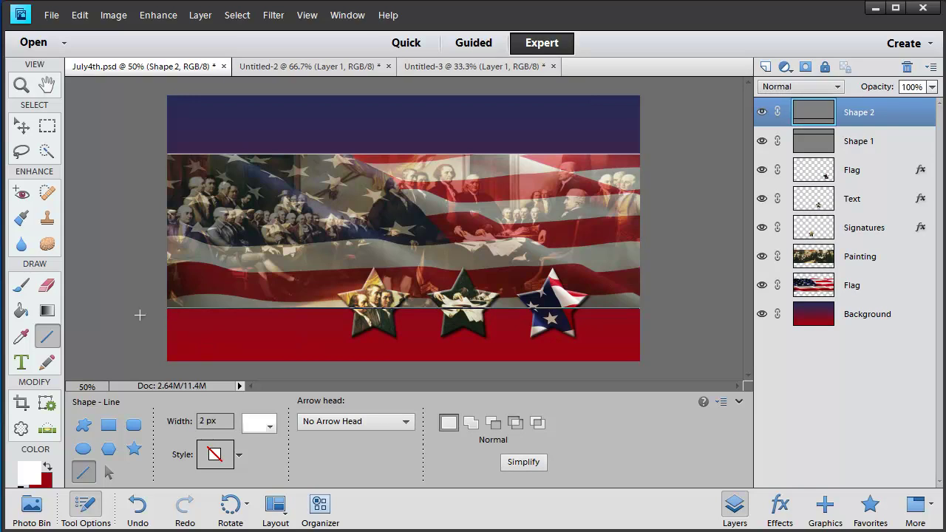
{"action": "key", "text": "v"}
{"action": "left_click", "coordinate": [108, 340]}
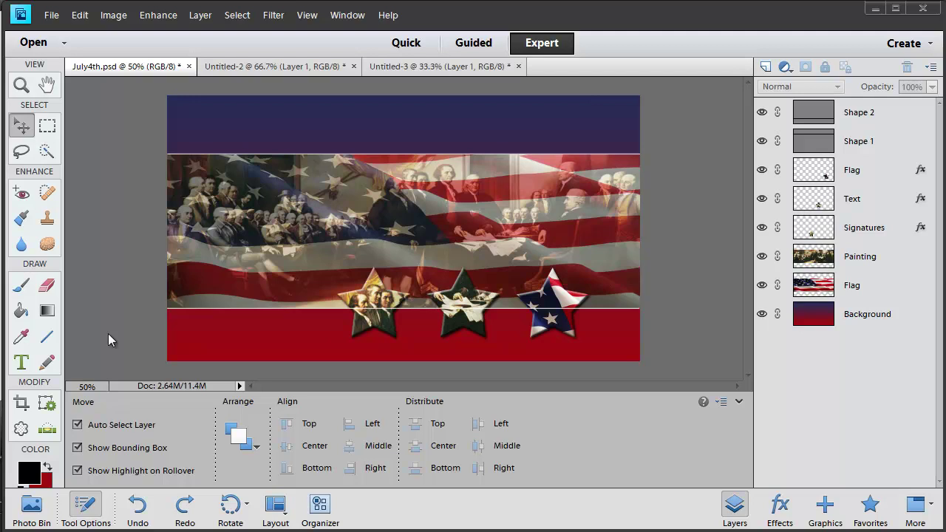
Step: Undo the white line along the painting strip's lower edge
{"action": "left_click", "coordinate": [233, 309]}
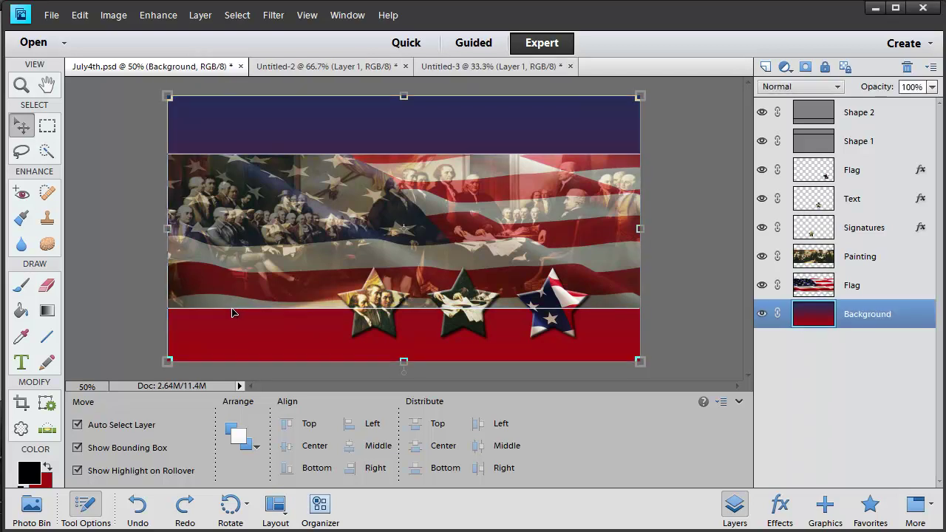
{"action": "left_click", "coordinate": [145, 313]}
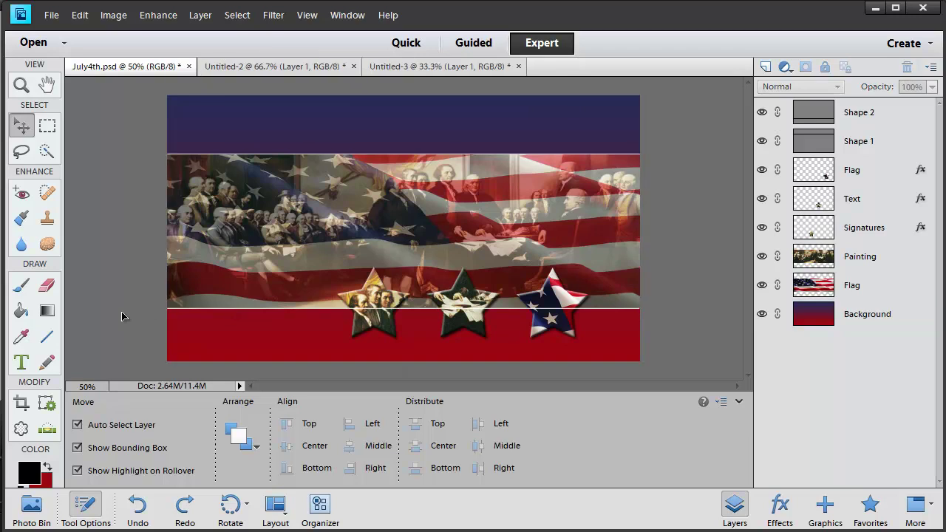
{"action": "key", "text": "ctrl+z"}
{"action": "left_click", "coordinate": [123, 318]}
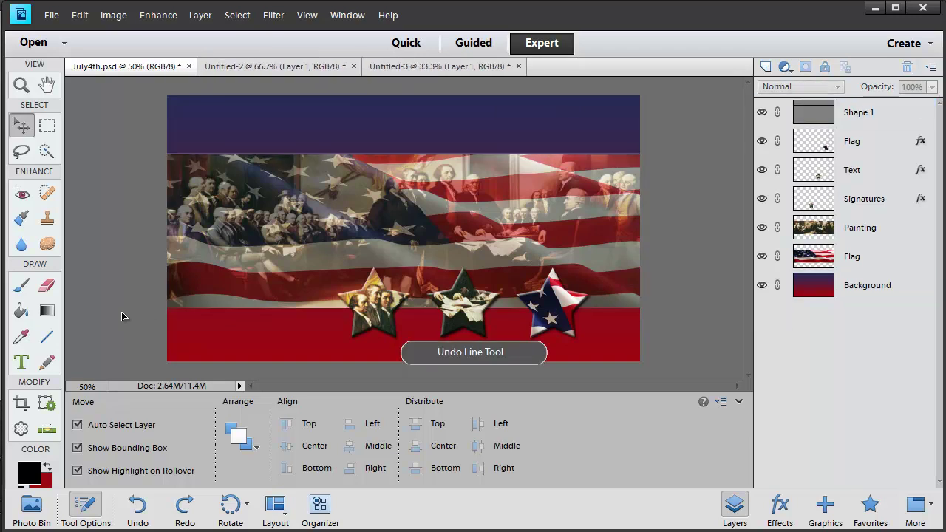
Step: Draw a black 2 px line across the full canvas width along the painting strip's lower edge
{"action": "left_click", "coordinate": [46, 337]}
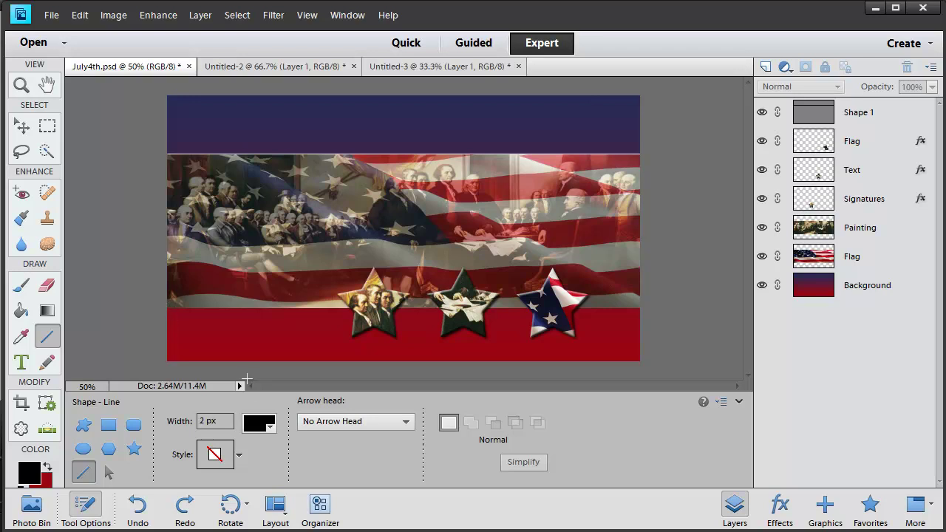
{"action": "left_click", "coordinate": [273, 428]}
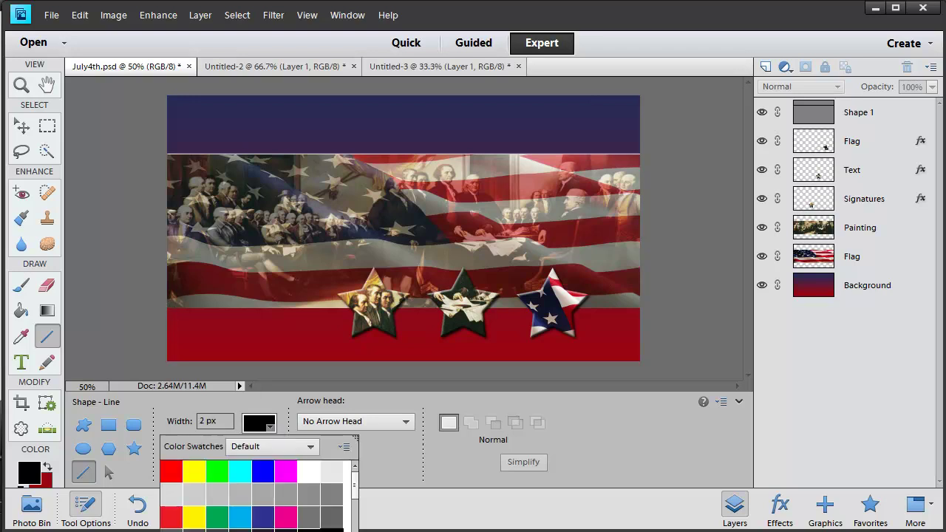
{"action": "left_click", "coordinate": [273, 429]}
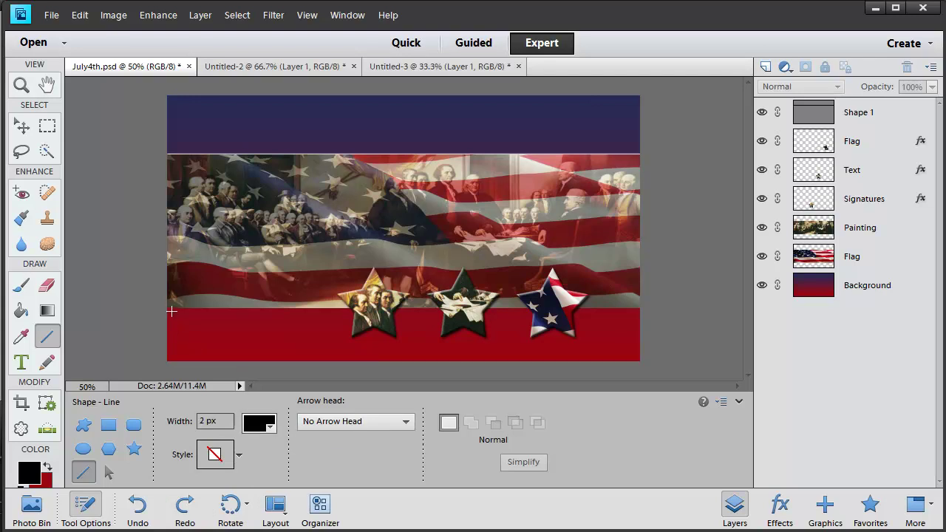
{"action": "mouse_move", "coordinate": [167, 307]}
{"action": "left_mouse_down"}
{"action": "mouse_move", "coordinate": [437, 313]}
{"action": "mouse_move", "coordinate": [640, 302]}
{"action": "left_mouse_up"}
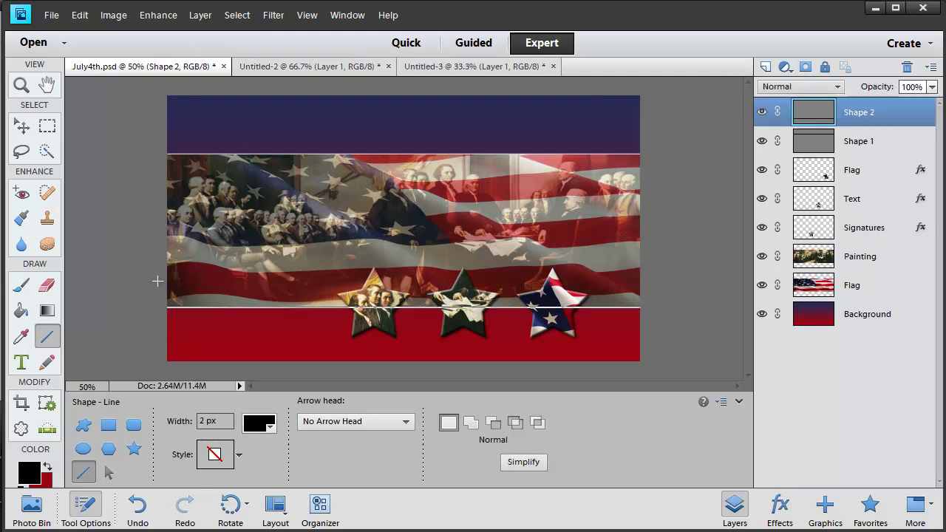
{"action": "left_click", "coordinate": [22, 126]}
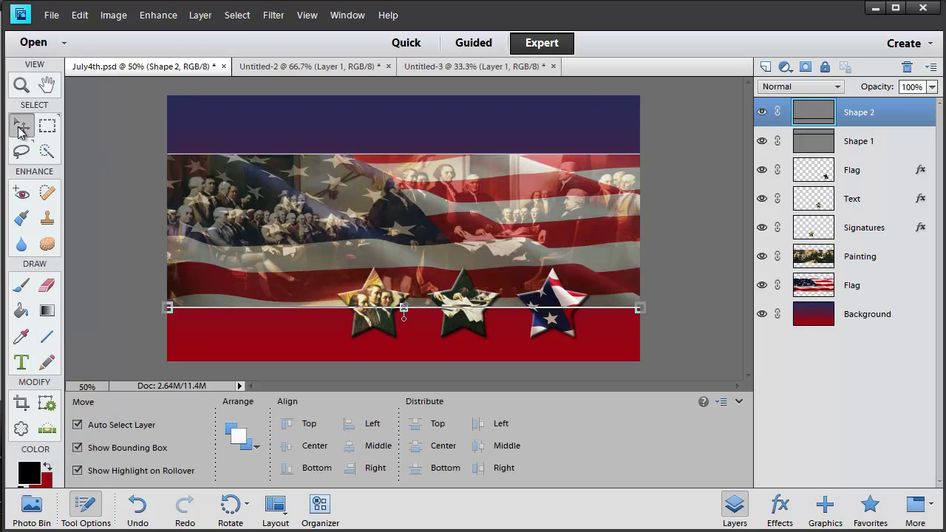
{"action": "left_click", "coordinate": [108, 231]}
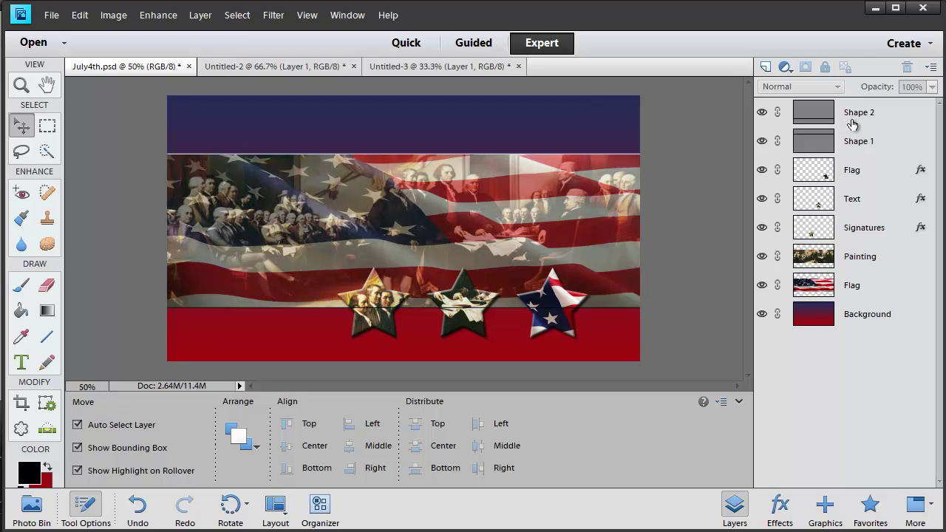
Step: Rename the upper line's layer "White line" and the lower line's layer "Black line"
{"action": "left_click", "coordinate": [822, 142]}
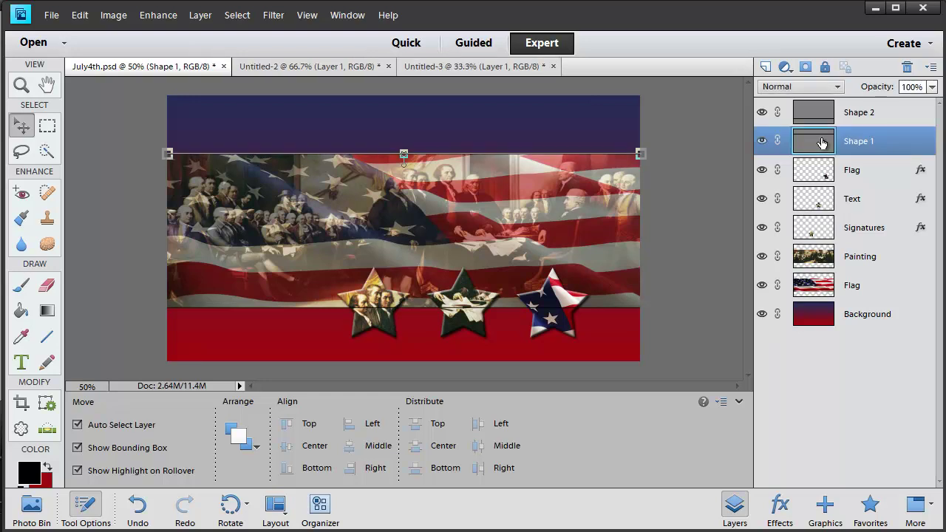
{"action": "double_click", "coordinate": [860, 143]}
{"action": "type", "text": "White lin"}
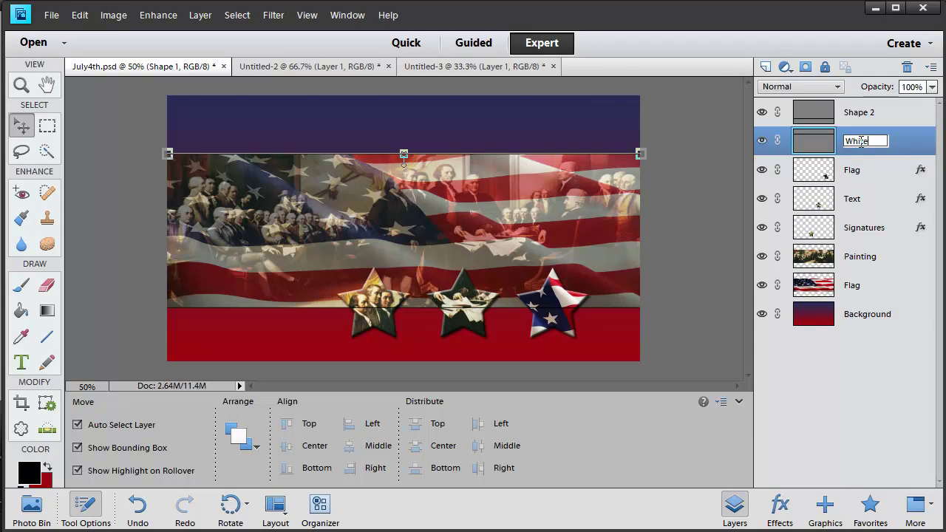
{"action": "type", "text": "e"}
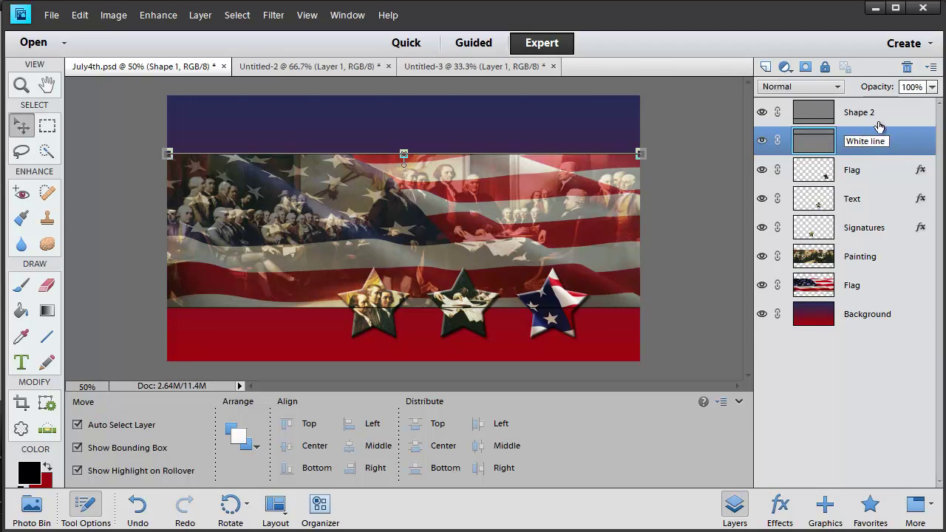
{"action": "double_click", "coordinate": [858, 112]}
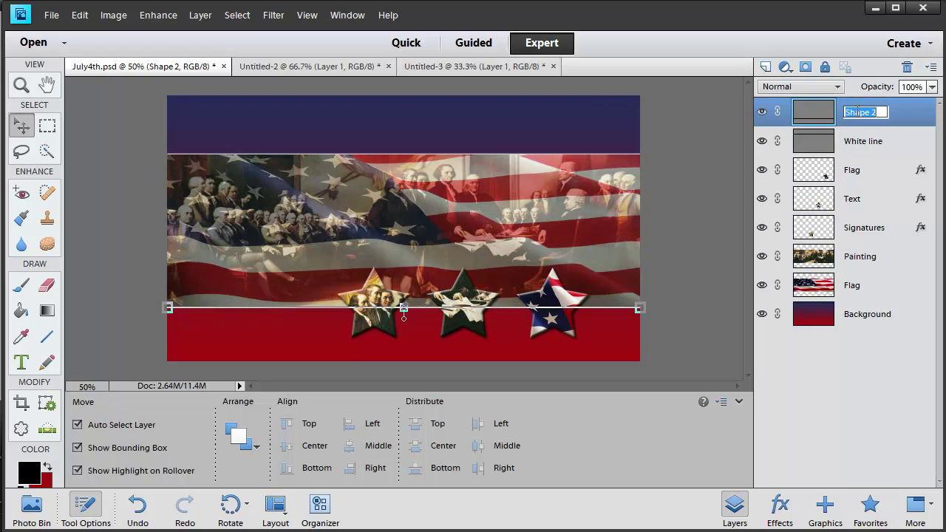
{"action": "type", "text": "Black line"}
{"action": "key", "text": "Return"}
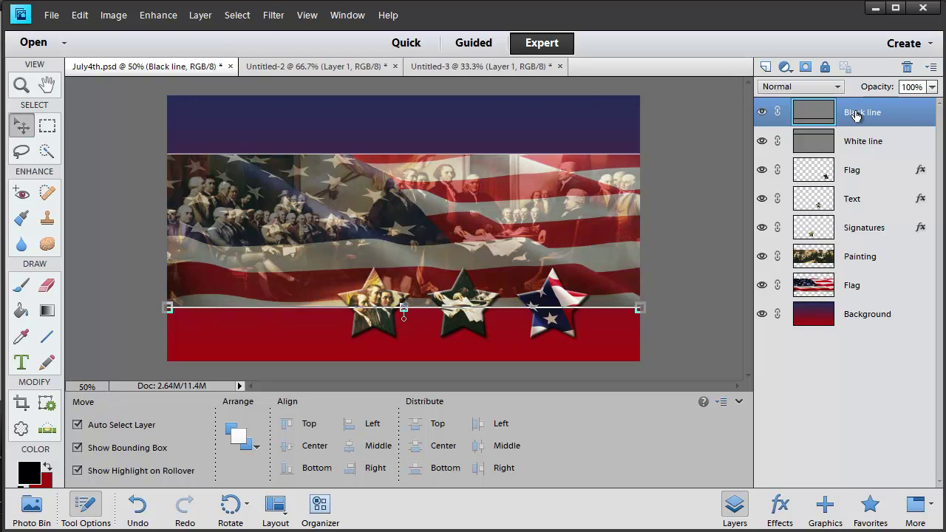
Step: Move the Black line layer below the three star layers, directly above the Painting layer
{"action": "left_click", "coordinate": [820, 148]}
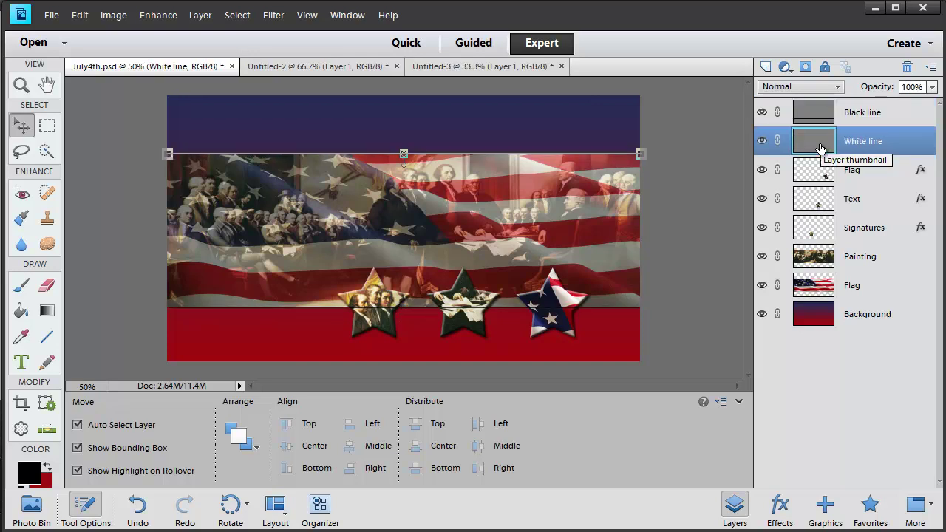
{"action": "left_click", "coordinate": [818, 118]}
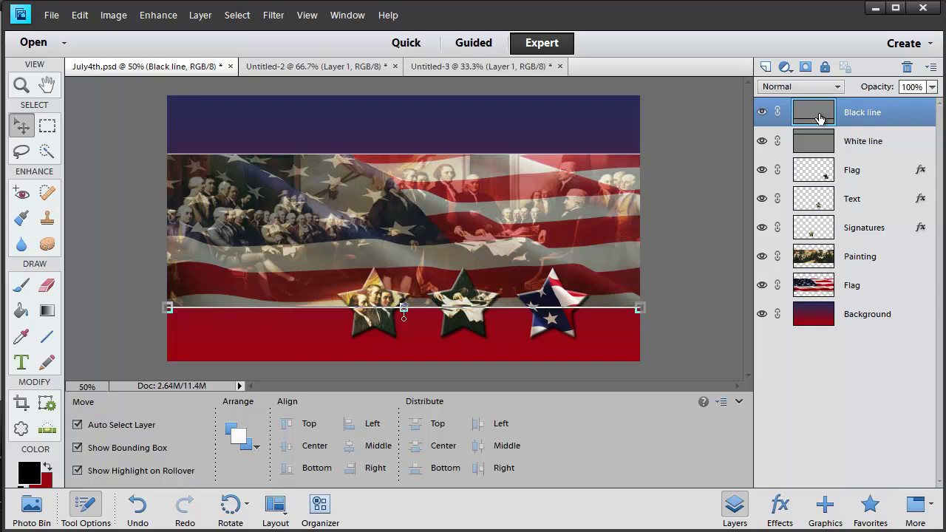
{"action": "left_click_drag", "start_coordinate": [818, 118], "coordinate": [823, 235]}
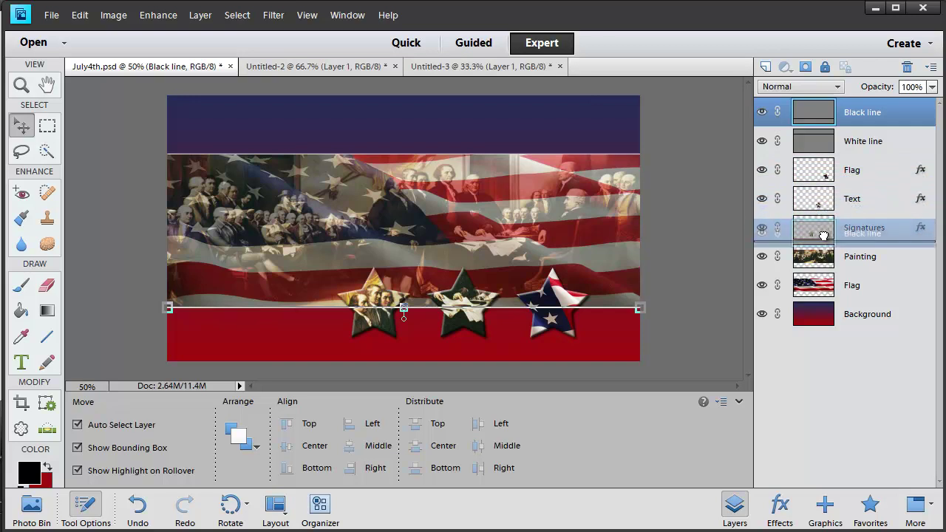
{"action": "left_click_drag", "start_coordinate": [823, 235], "coordinate": [825, 238]}
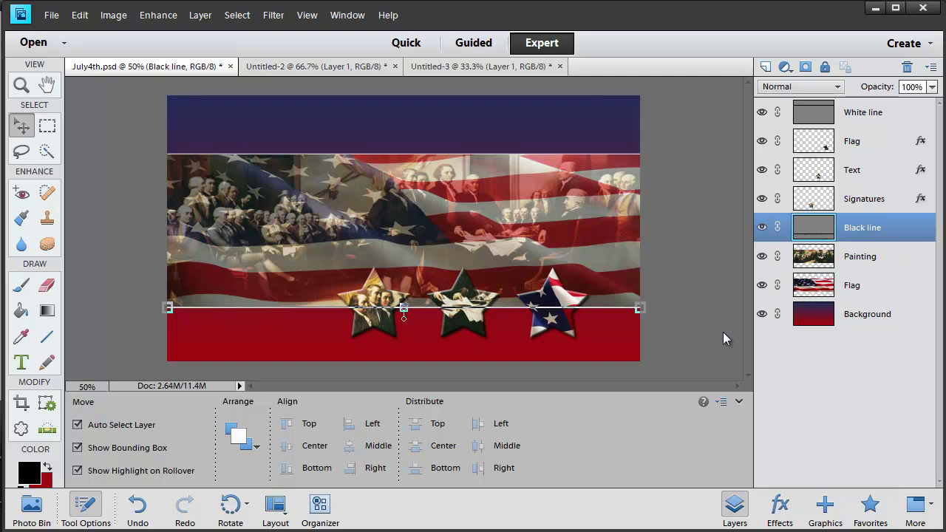
{"action": "left_click", "coordinate": [688, 323]}
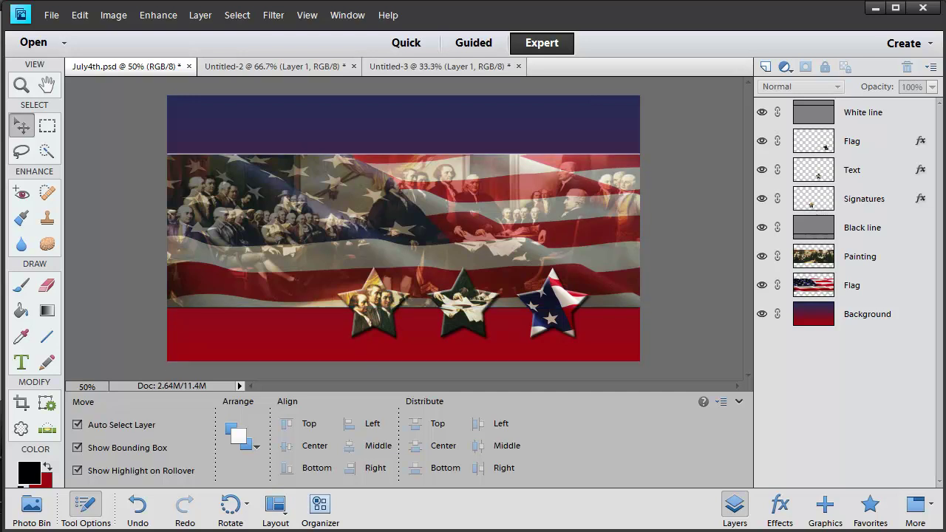
Step: Set the horizontal Type tool's font size to 18 pt
{"action": "left_click", "coordinate": [21, 362]}
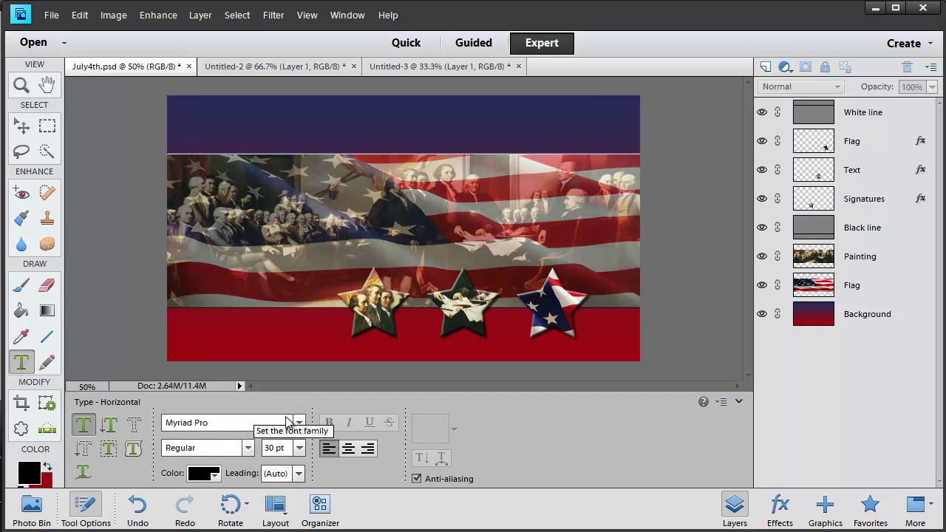
{"action": "left_click", "coordinate": [299, 428]}
{"action": "left_click", "coordinate": [298, 426]}
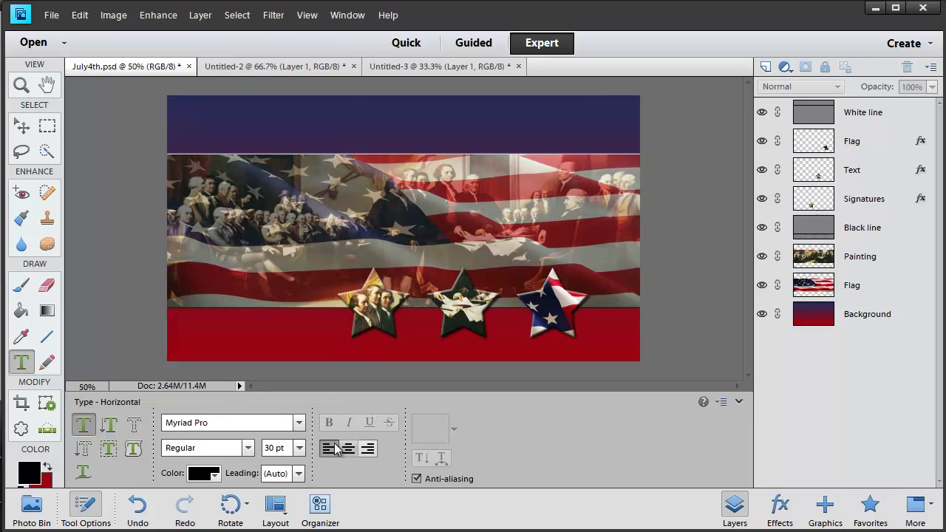
{"action": "left_click", "coordinate": [299, 450]}
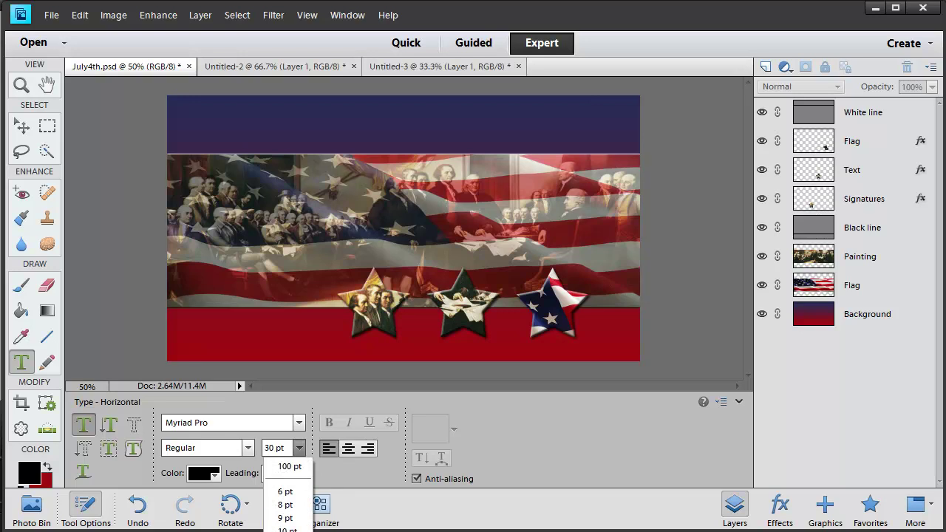
{"action": "left_click", "coordinate": [281, 529]}
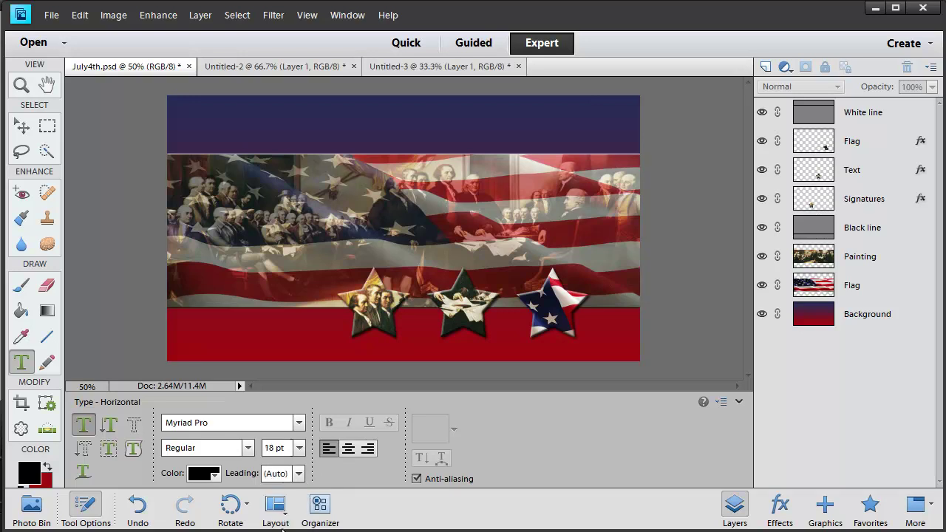
{"action": "left_click", "coordinate": [348, 346]}
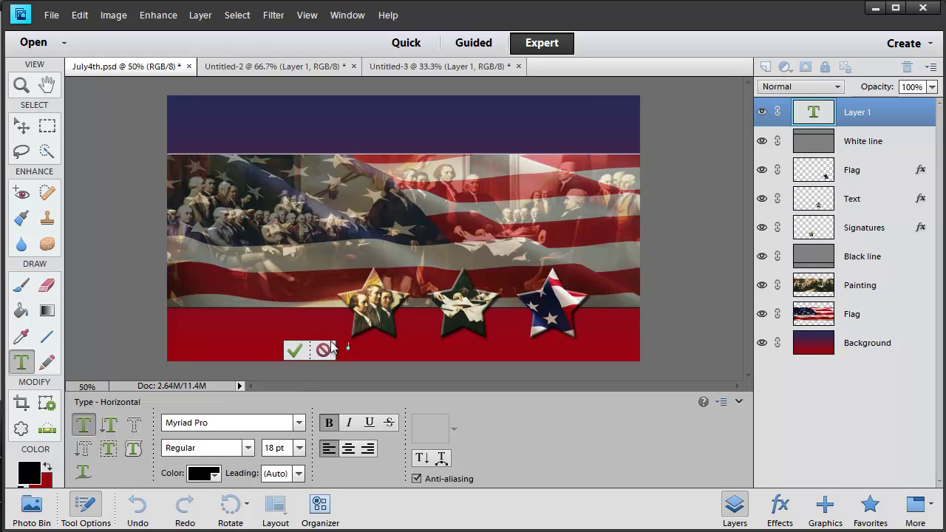
{"action": "left_click", "coordinate": [325, 350]}
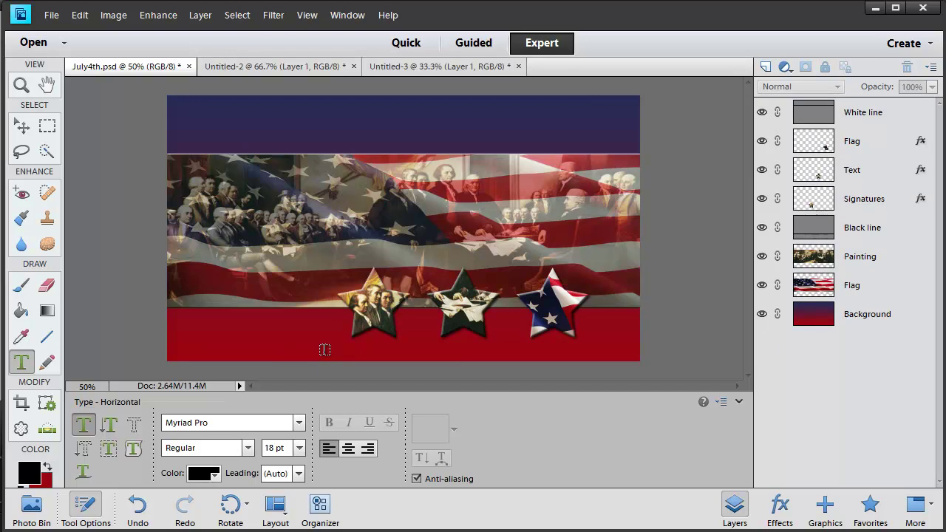
Step: Add the white text "SIGNATURES" on the red band beneath the star showing the three men
{"action": "left_click", "coordinate": [215, 476]}
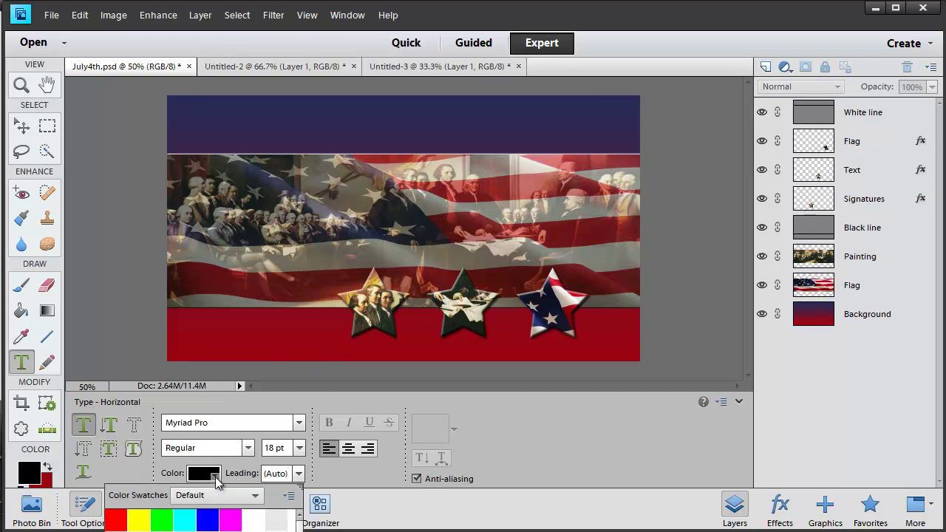
{"action": "left_click", "coordinate": [251, 520]}
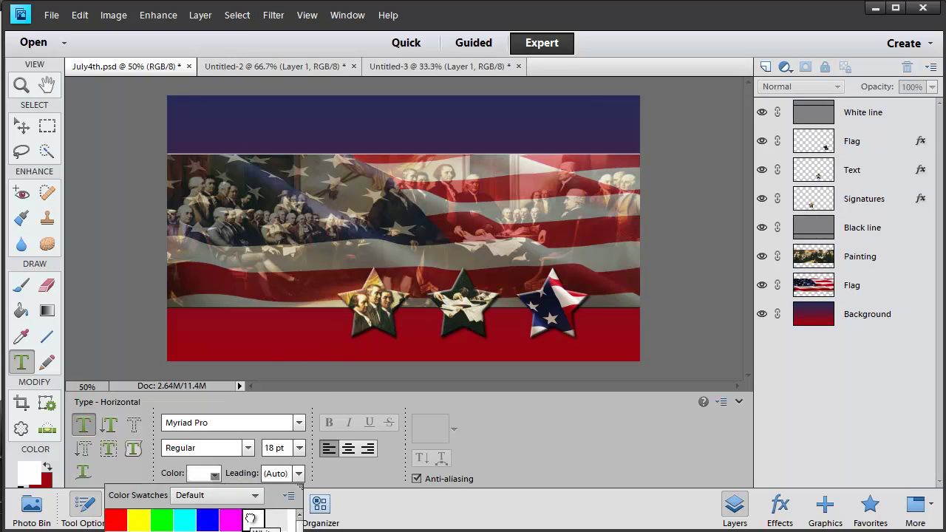
{"action": "left_click", "coordinate": [356, 349]}
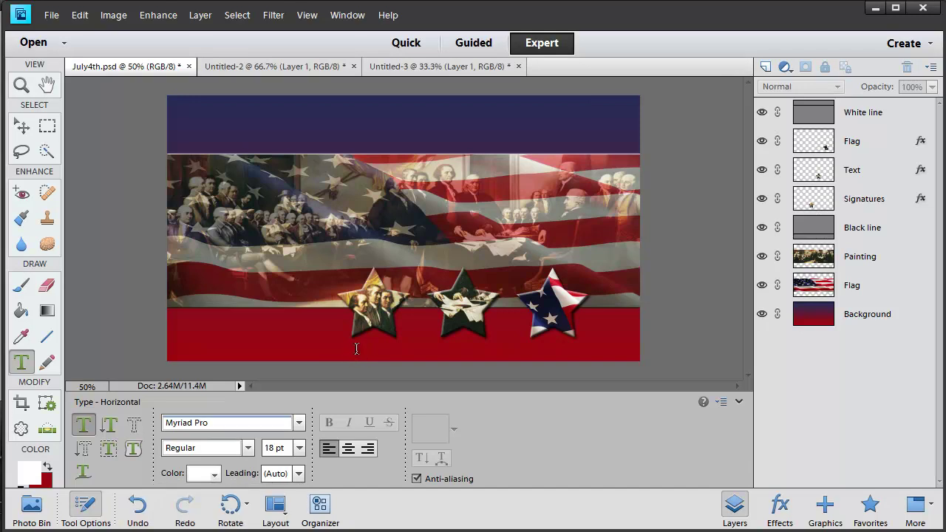
{"action": "type", "text": "SIGNATURES"}
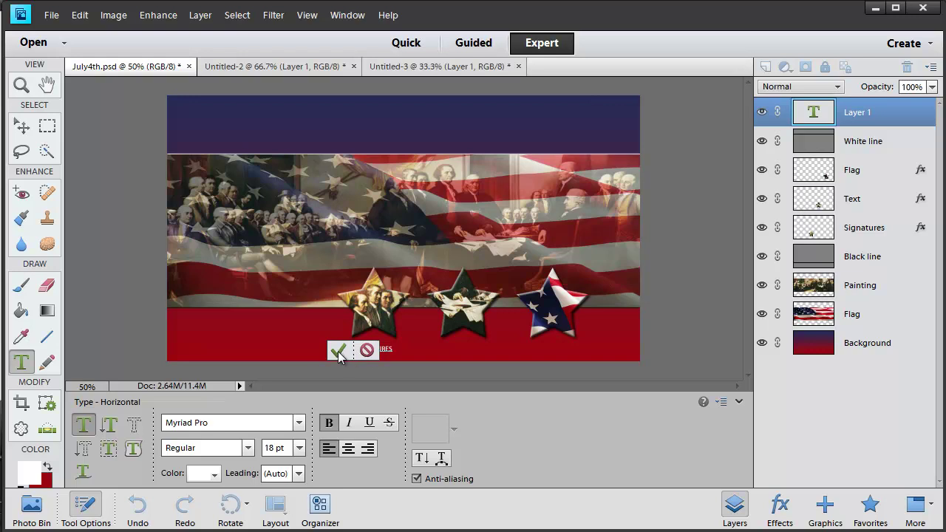
{"action": "left_click", "coordinate": [339, 351]}
{"action": "key", "text": "v"}
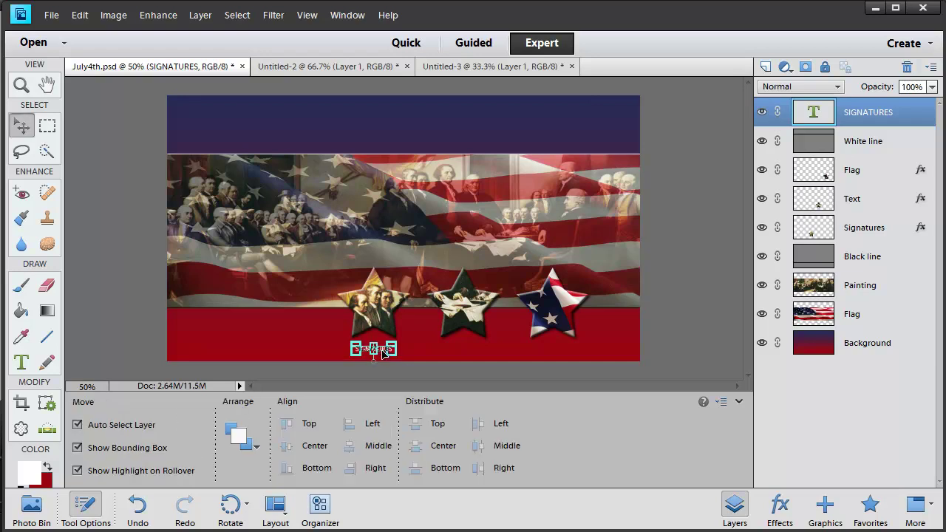
Step: Enlarge the SIGNATURES label to 24 pt and center it beneath the star showing the three men
{"action": "key", "text": "ctrl+equal"}
{"action": "key", "text": "ctrl+equal"}
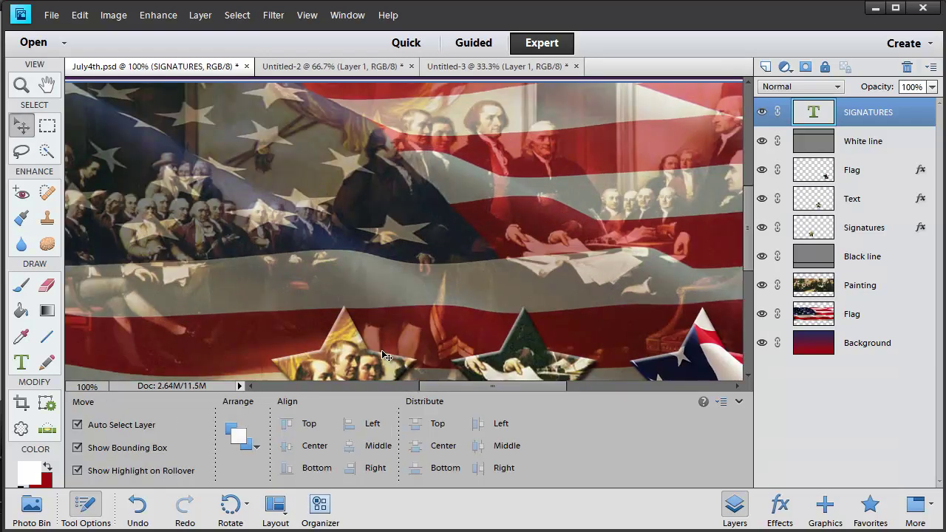
{"action": "scroll", "coordinate": [381, 350], "scroll_direction": "down", "scroll_amount": 2}
{"action": "scroll", "coordinate": [386, 355], "scroll_direction": "down", "scroll_amount": 3}
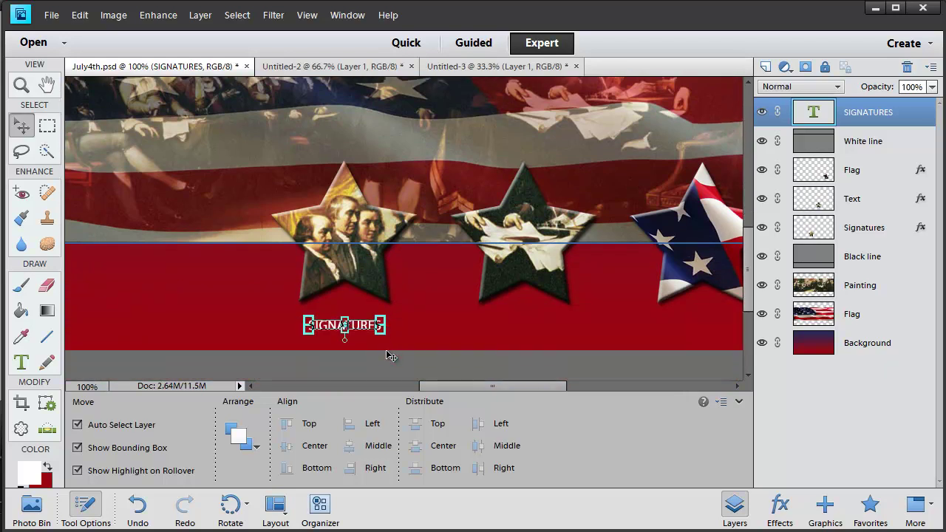
{"action": "double_click", "coordinate": [361, 327]}
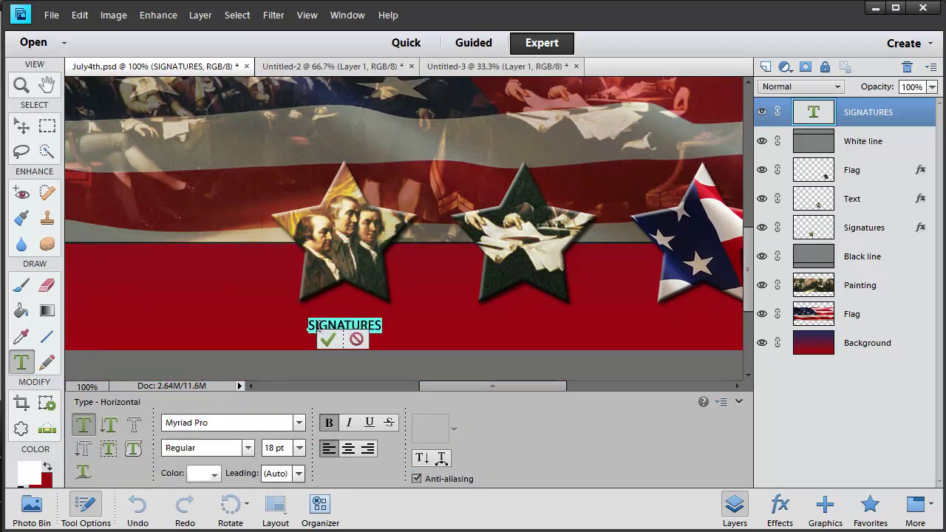
{"action": "left_click", "coordinate": [297, 448]}
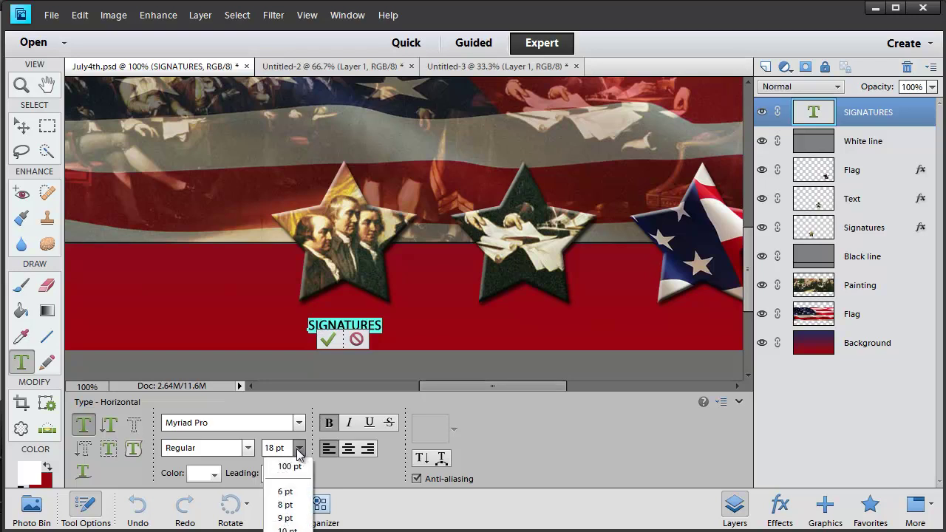
{"action": "type", "text": "24"}
{"action": "key", "text": "Return"}
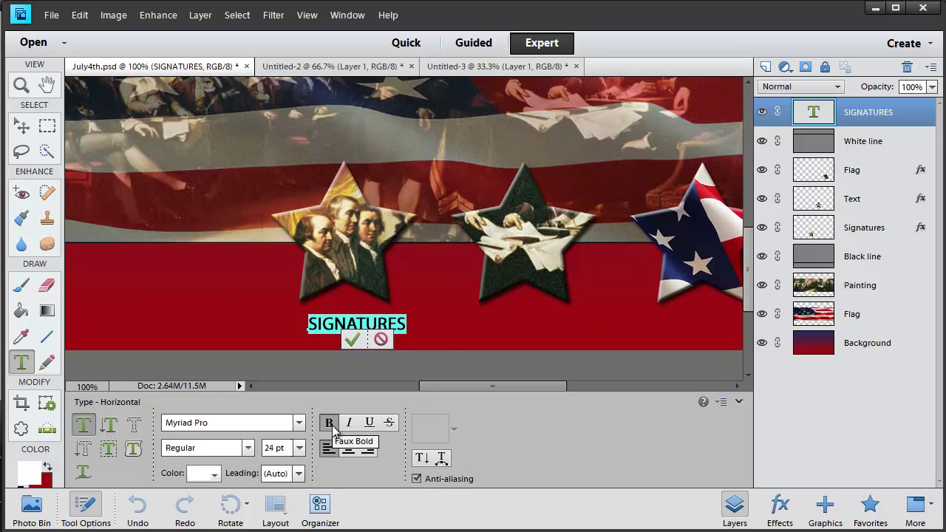
{"action": "left_click", "coordinate": [351, 339]}
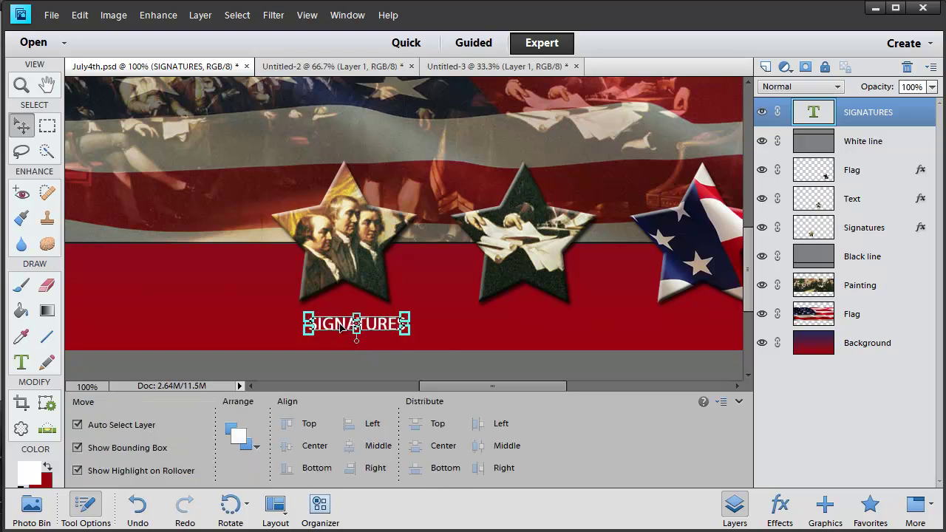
{"action": "left_click_drag", "start_coordinate": [340, 328], "coordinate": [327, 327]}
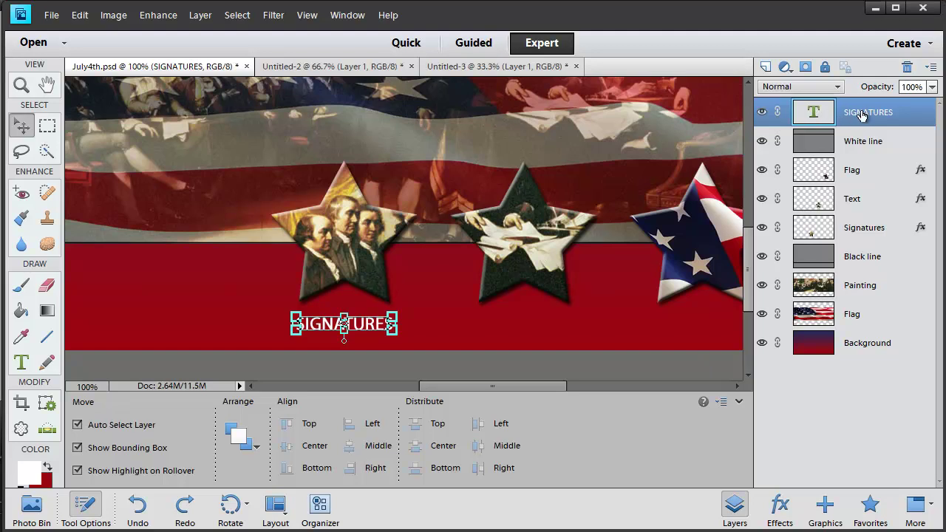
Step: Duplicate the SIGNATURES text layer with its default copy name and place the copy centered beneath the middle star
{"action": "right_click", "coordinate": [861, 116]}
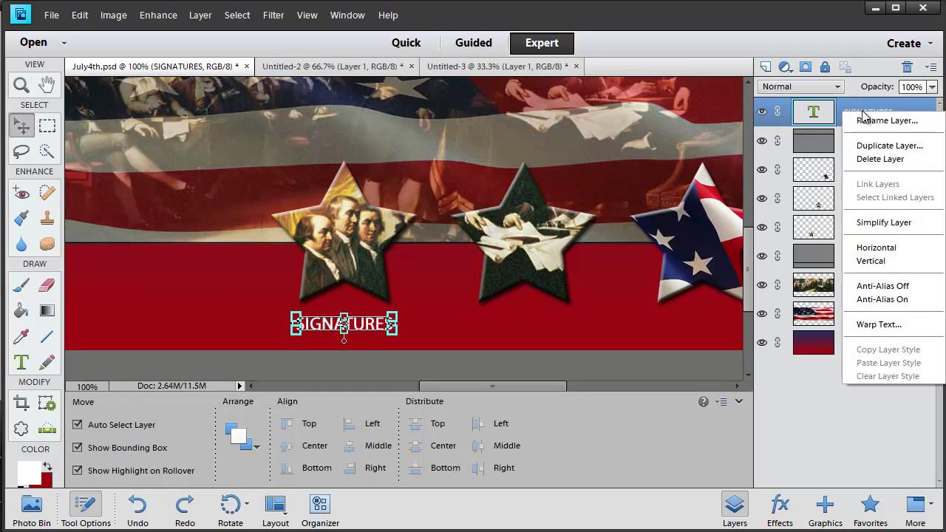
{"action": "left_click", "coordinate": [879, 147]}
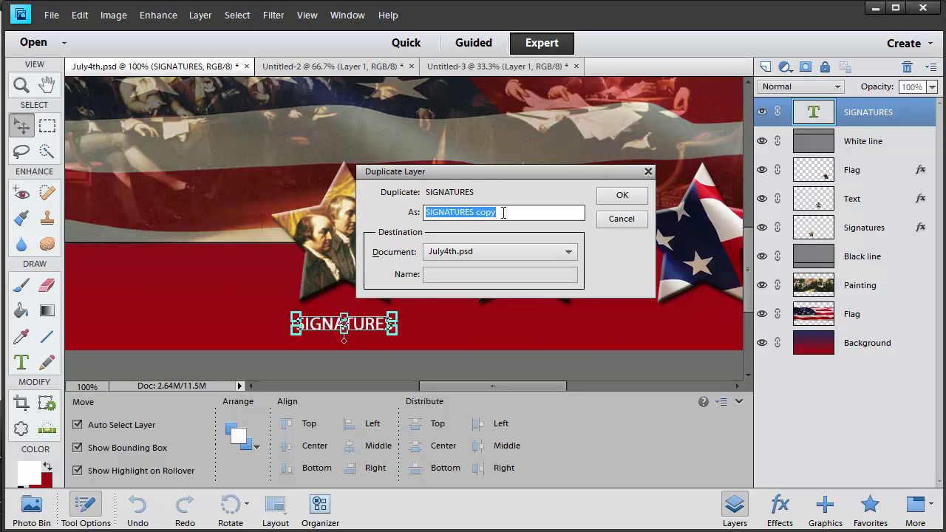
{"action": "left_click", "coordinate": [615, 197]}
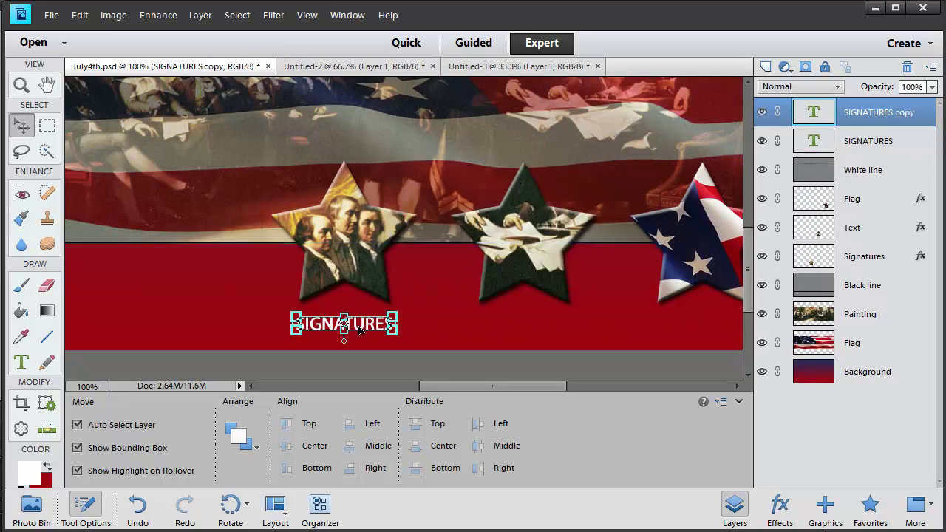
{"action": "left_click_drag", "start_coordinate": [360, 331], "coordinate": [537, 333]}
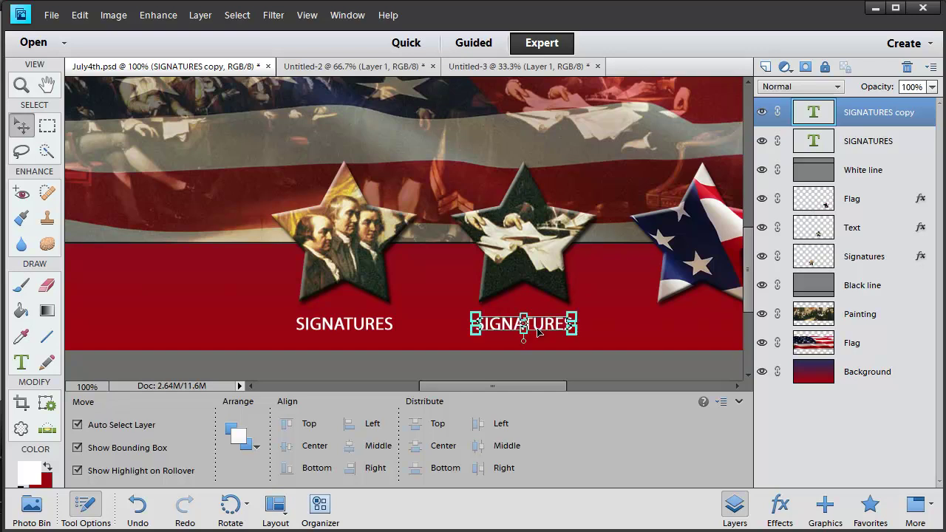
Step: Replace the text of the duplicated SIGNATURES label beneath the middle star with "TEXT"
{"action": "key", "text": "t"}
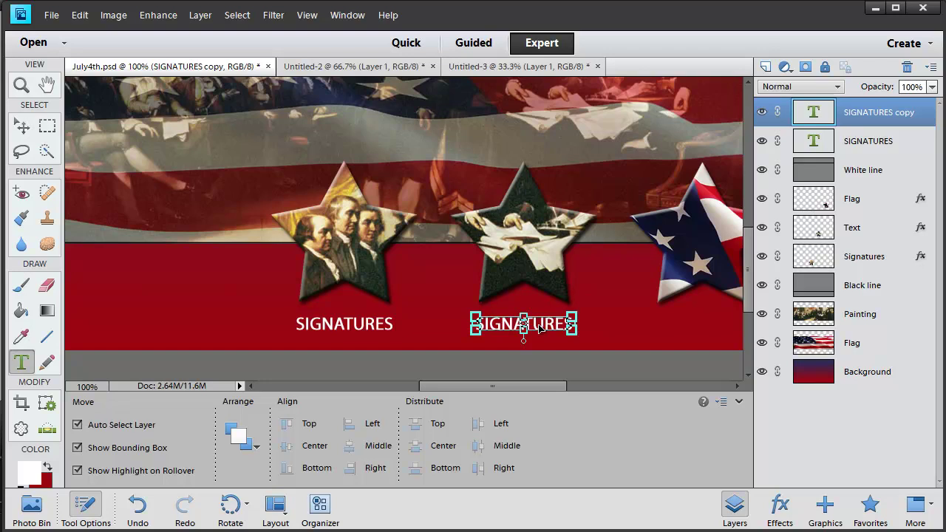
{"action": "double_click", "coordinate": [539, 325]}
{"action": "left_click", "coordinate": [539, 324]}
{"action": "double_click", "coordinate": [539, 322]}
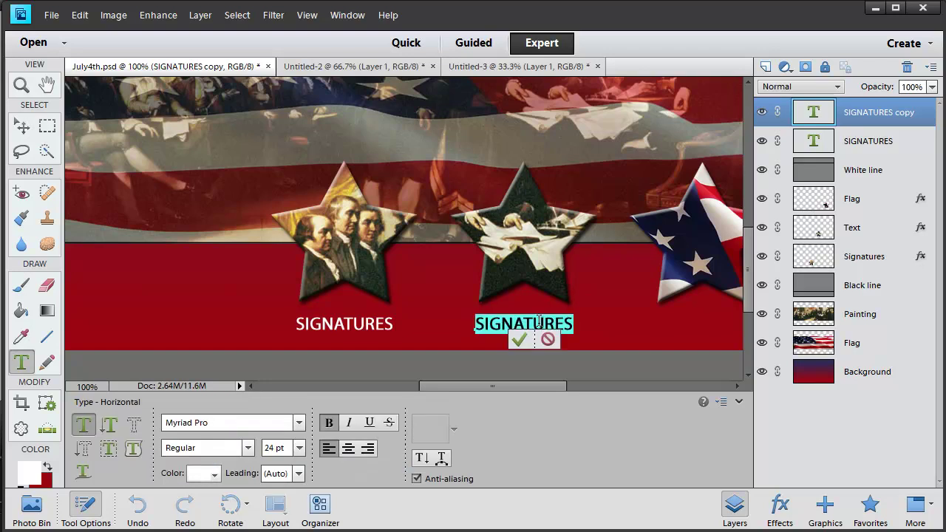
{"action": "type", "text": "TEXT"}
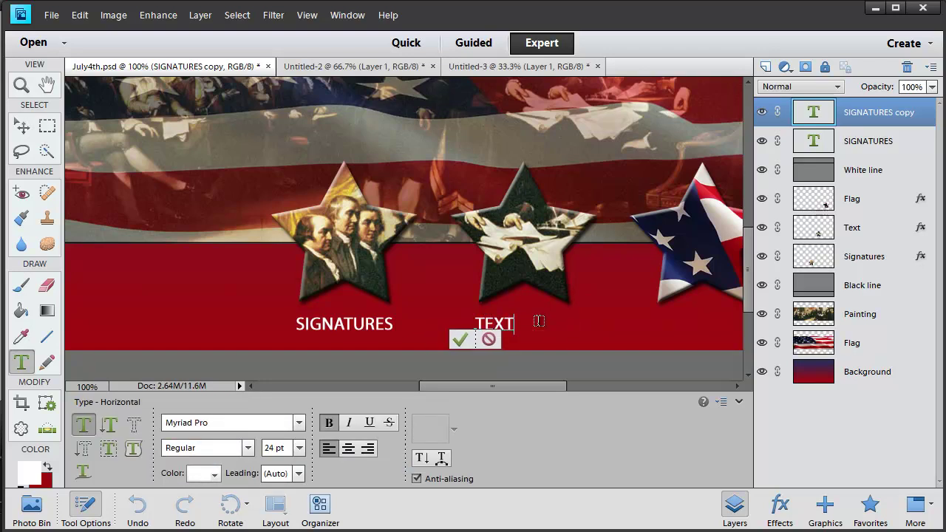
{"action": "left_click", "coordinate": [459, 340]}
Step: Shift the TEXT label horizontally until it is centered beneath the middle star
{"action": "key", "text": "v"}
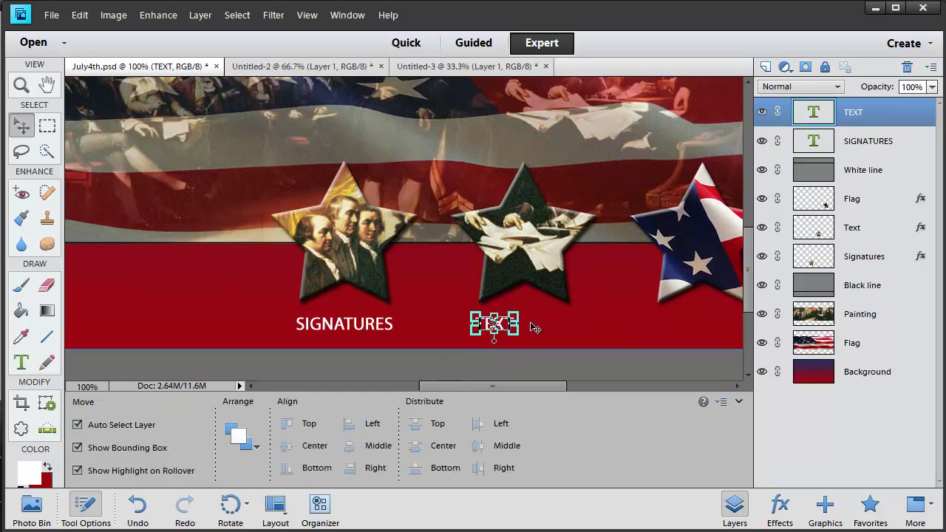
{"action": "key", "text": "shift+Right"}
{"action": "key", "text": "shift+Right"}
{"action": "key", "text": "shift+Right"}
{"action": "key", "text": "shift+Right"}
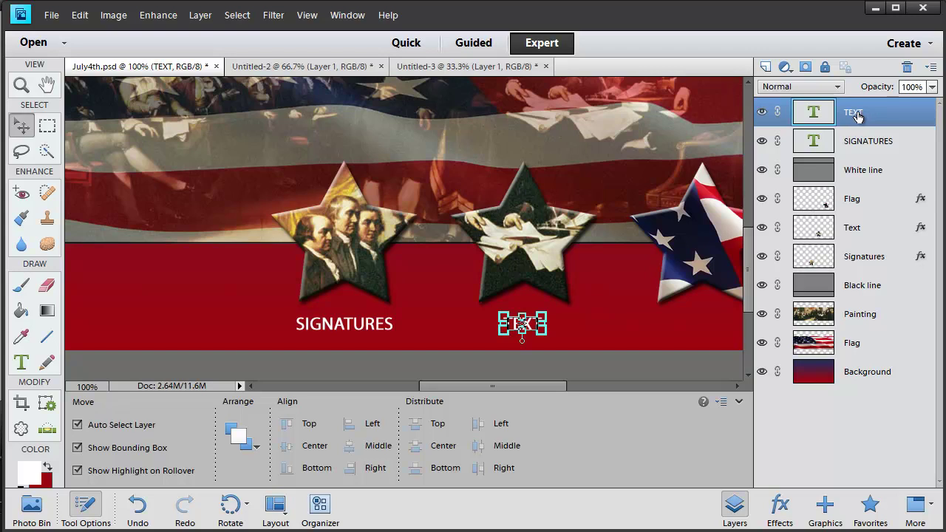
Step: Duplicate the TEXT layer under the name FLAG and place the copy centered beneath the flag star
{"action": "right_click", "coordinate": [817, 117]}
{"action": "left_click", "coordinate": [844, 159]}
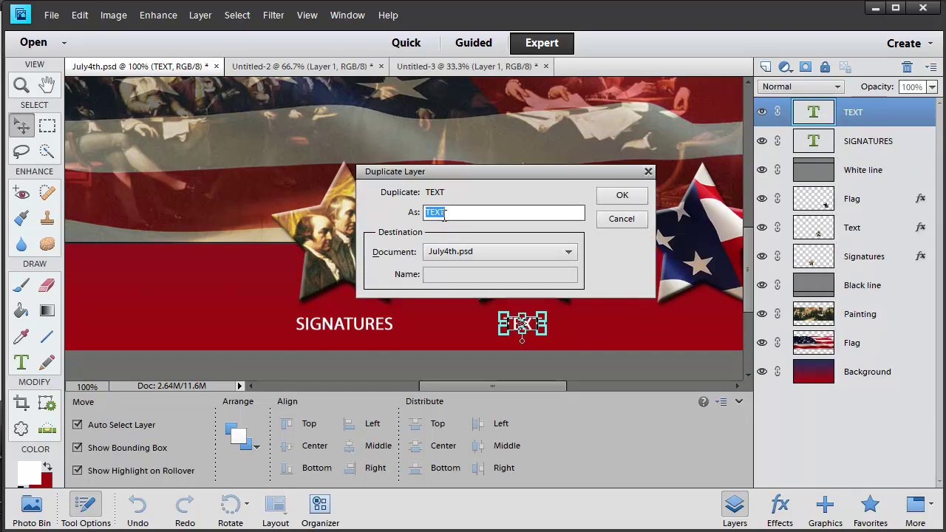
{"action": "type", "text": "d"}
{"action": "key", "text": "BackSpace"}
{"action": "type", "text": "FLAG"}
{"action": "key", "text": "Return"}
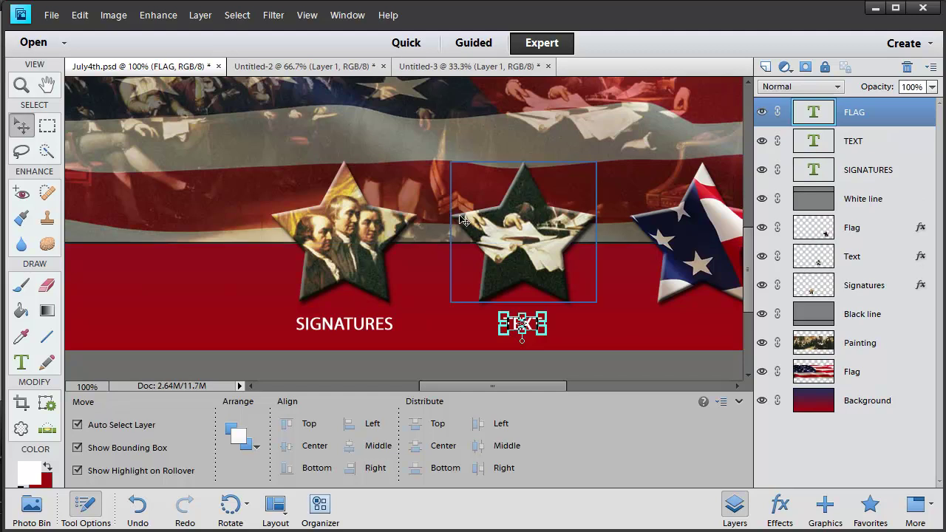
{"action": "left_click_drag", "start_coordinate": [527, 329], "coordinate": [703, 330]}
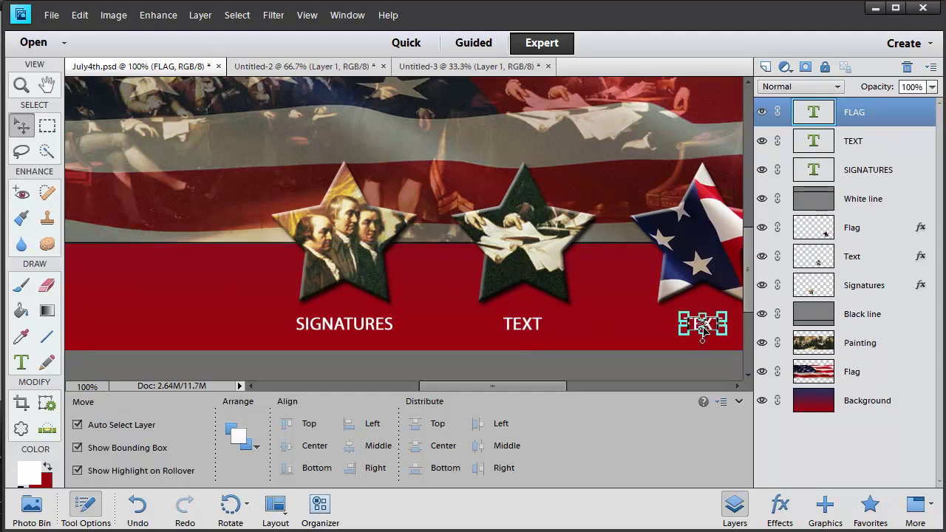
Step: Replace the text of the label beneath the flag star with "FLAG" and deselect the layer
{"action": "double_click", "coordinate": [713, 325]}
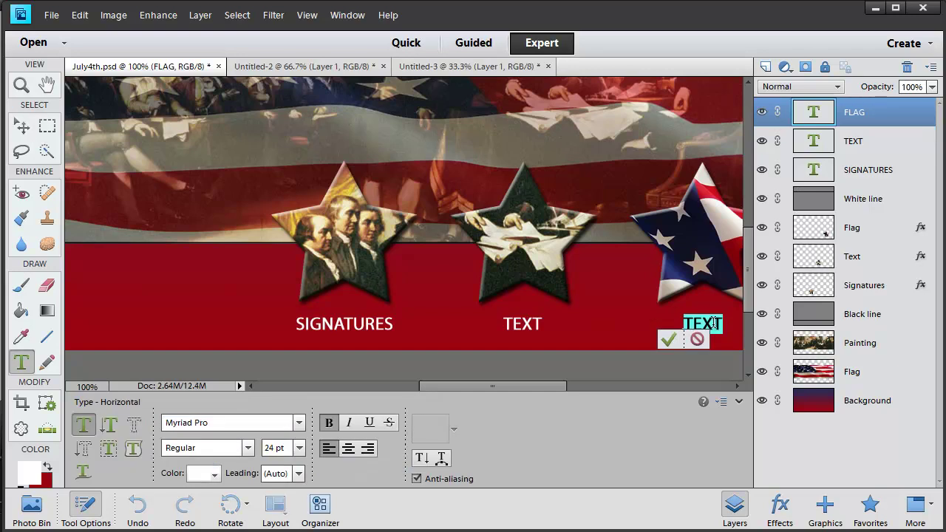
{"action": "type", "text": "FLAG"}
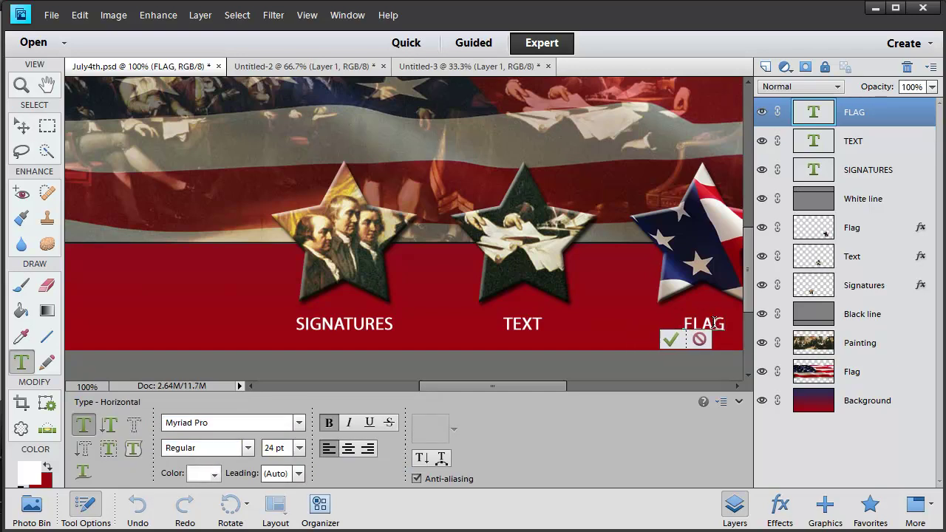
{"action": "left_click", "coordinate": [670, 340]}
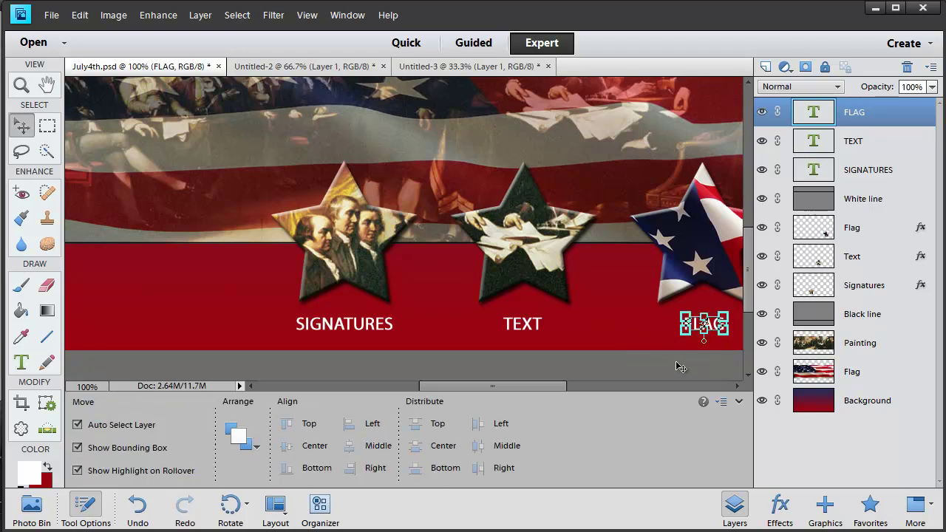
{"action": "left_click", "coordinate": [680, 368]}
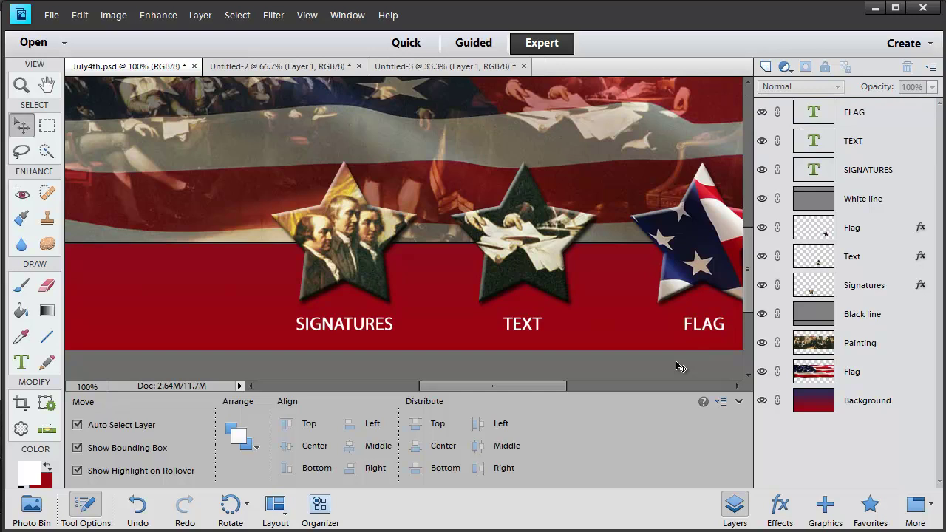
Step: Move the FLAG, TEXT and SIGNATURES labels up slightly so they sit level and closer to their stars
{"action": "key", "text": "ctrl+minus"}
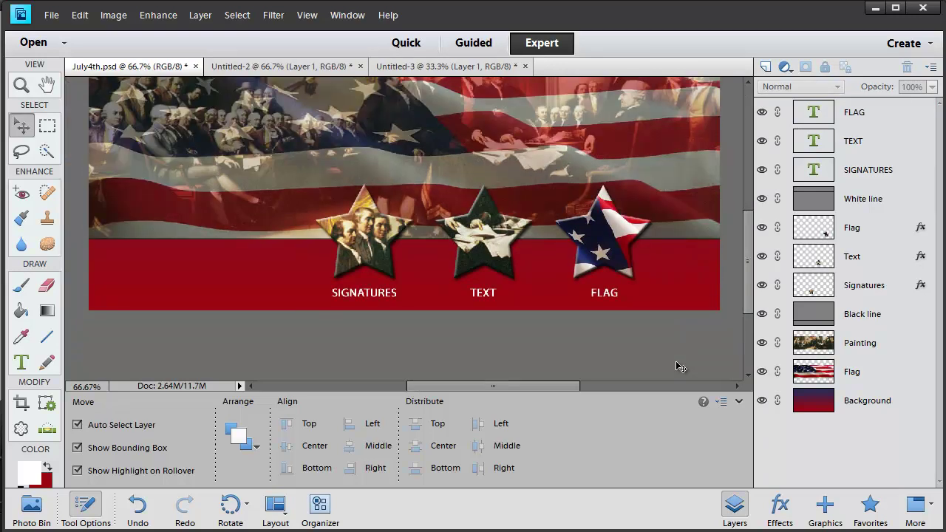
{"action": "key", "text": "ctrl+minus"}
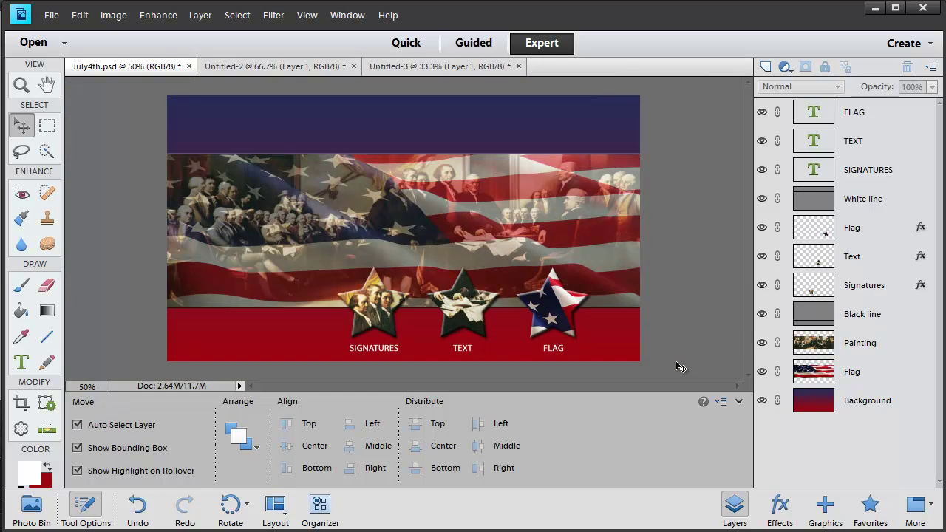
{"action": "left_click", "coordinate": [554, 352]}
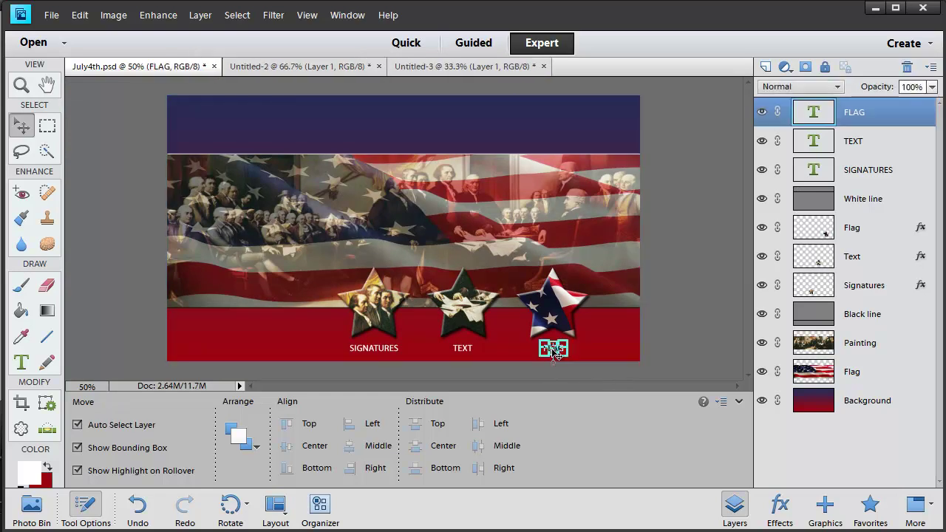
{"action": "left_click_drag", "start_coordinate": [554, 352], "coordinate": [553, 348]}
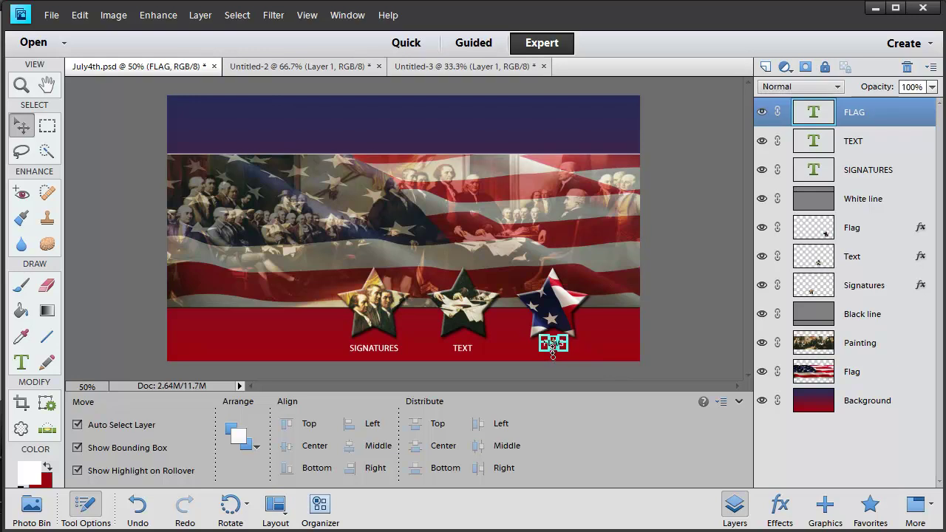
{"action": "left_click", "coordinate": [462, 350]}
{"action": "left_click_drag", "start_coordinate": [462, 351], "coordinate": [462, 347]}
{"action": "left_click", "coordinate": [373, 349]}
{"action": "left_click_drag", "start_coordinate": [375, 353], "coordinate": [375, 349]}
{"action": "left_click", "coordinate": [712, 355]}
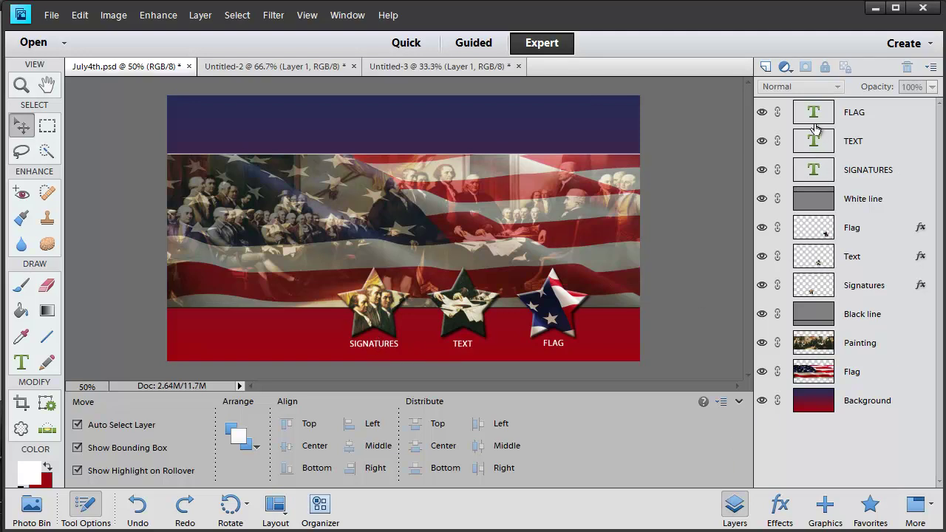
Step: Apply the Low drop shadow style to the SIGNATURES and TEXT labels
{"action": "left_click", "coordinate": [821, 170]}
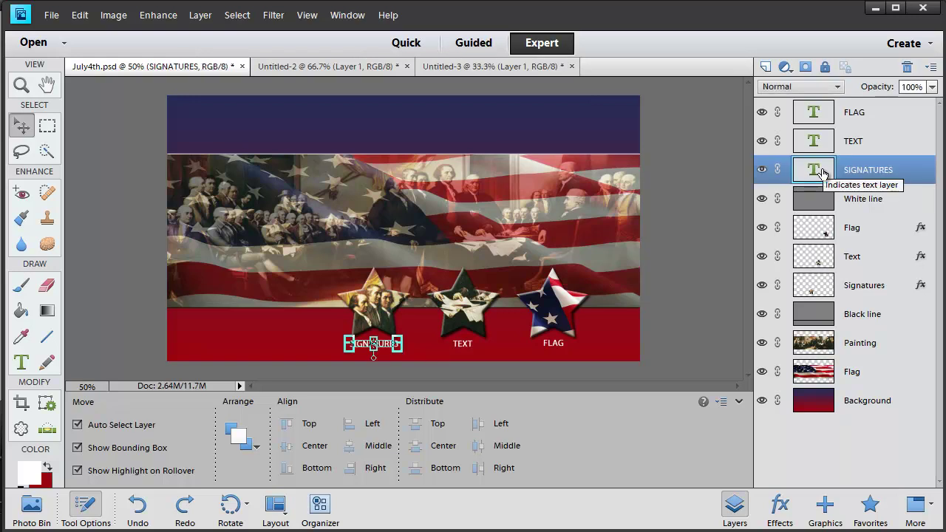
{"action": "left_click", "coordinate": [778, 509]}
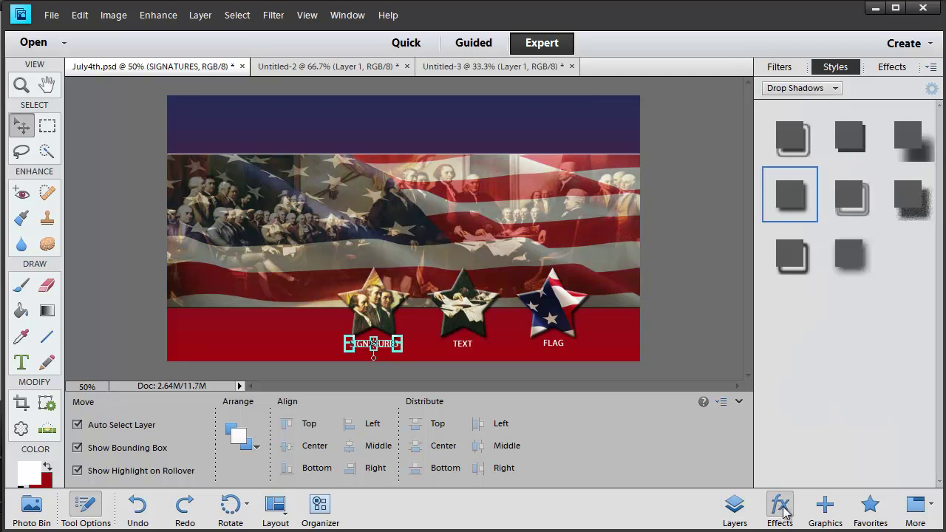
{"action": "left_click", "coordinate": [790, 197]}
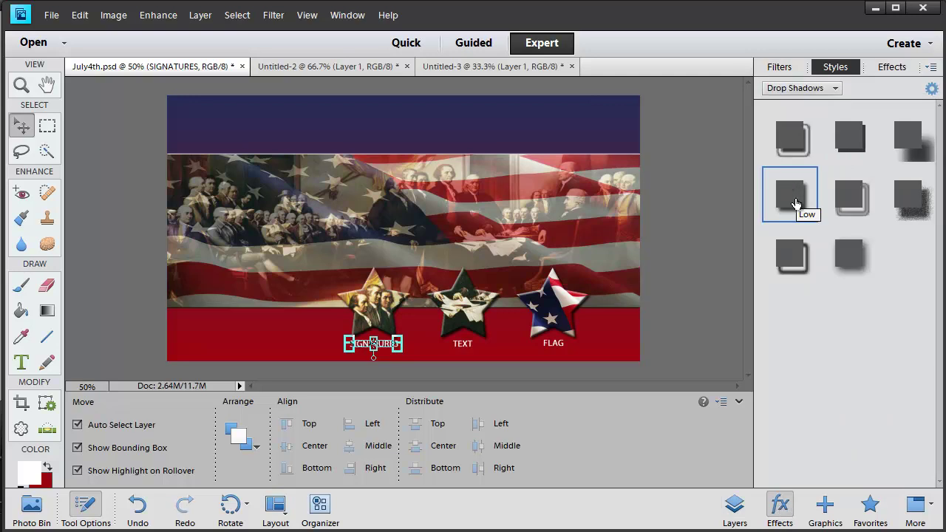
{"action": "left_click", "coordinate": [661, 367]}
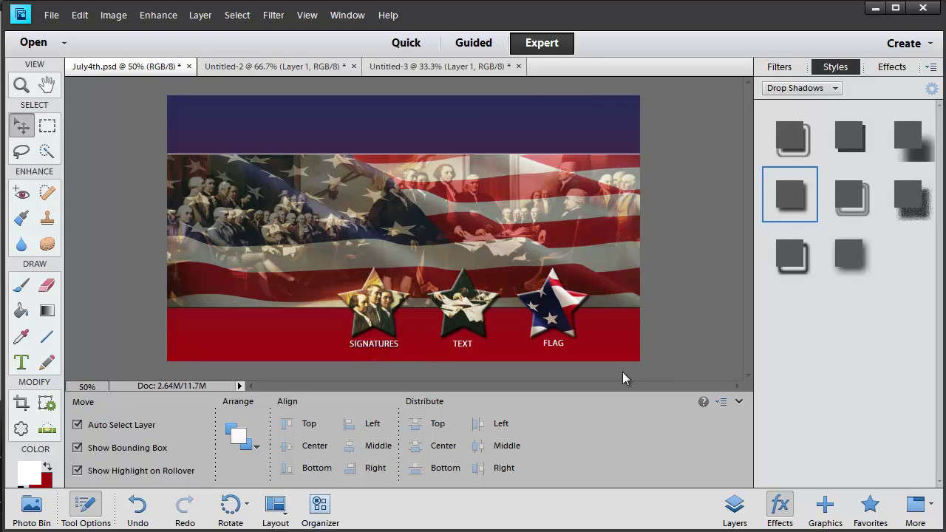
{"action": "left_click", "coordinate": [464, 345]}
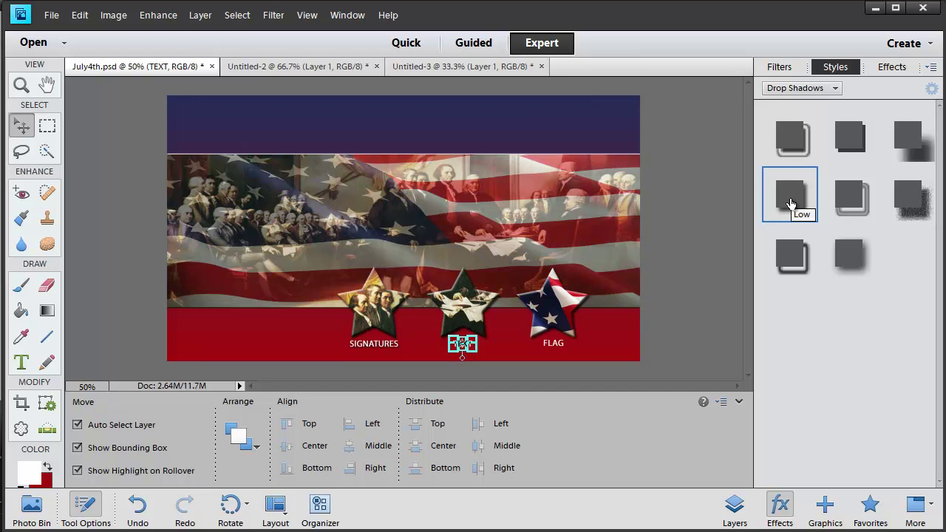
{"action": "key", "text": "ctrl+shift+a"}
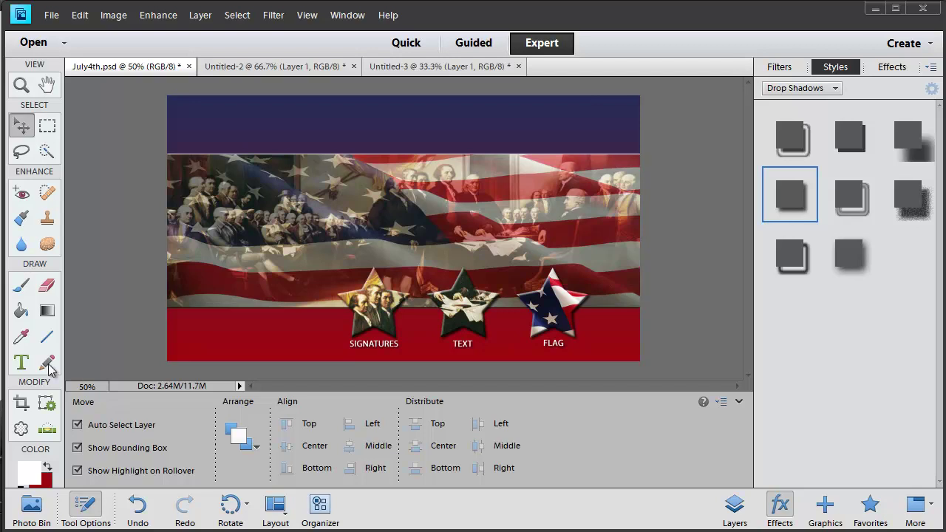
Step: Add the white 100 pt Myriad Pro title "July 4th" to the blue band and center it vertically near the band's left end
{"action": "left_click", "coordinate": [20, 364]}
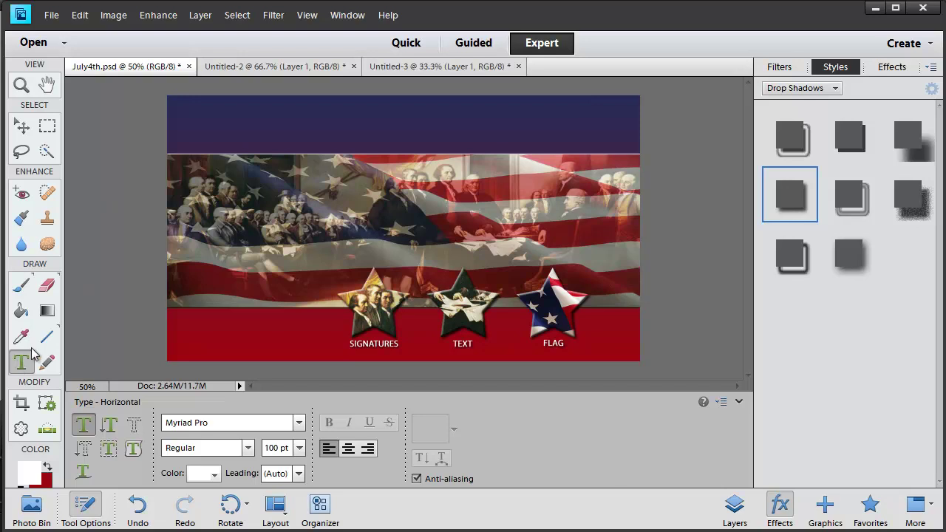
{"action": "left_click", "coordinate": [299, 448]}
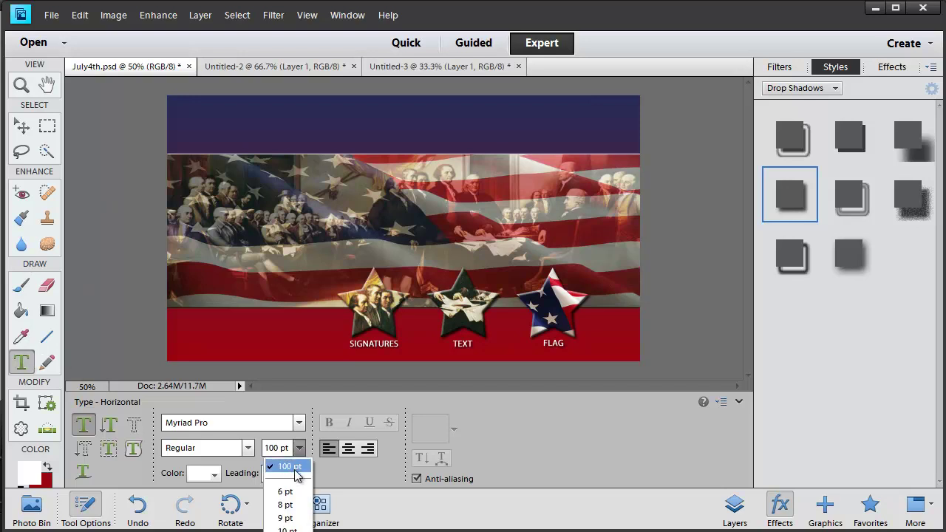
{"action": "left_click", "coordinate": [209, 122]}
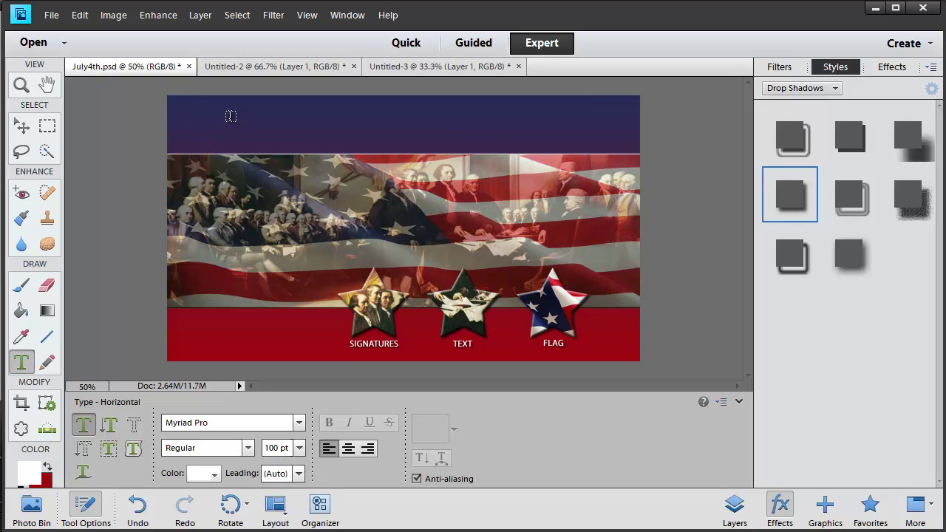
{"action": "left_click", "coordinate": [220, 125]}
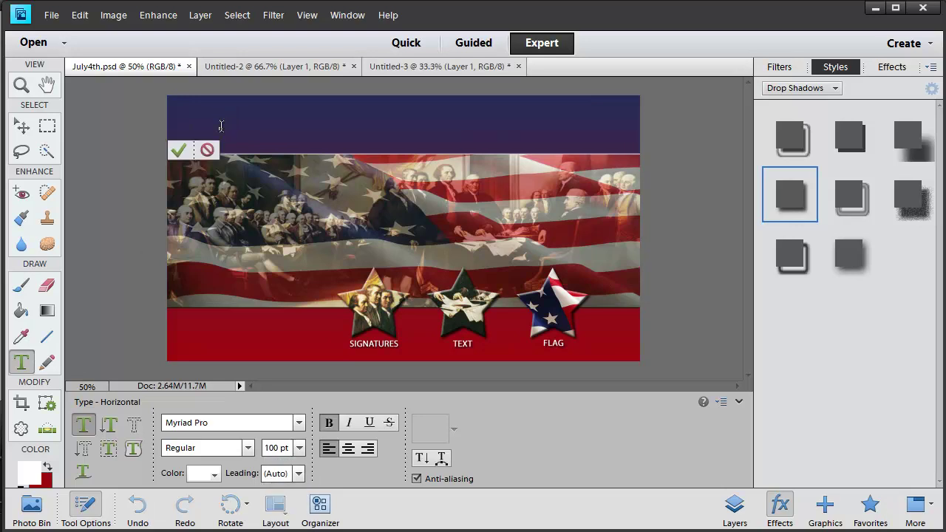
{"action": "type", "text": "Ju"}
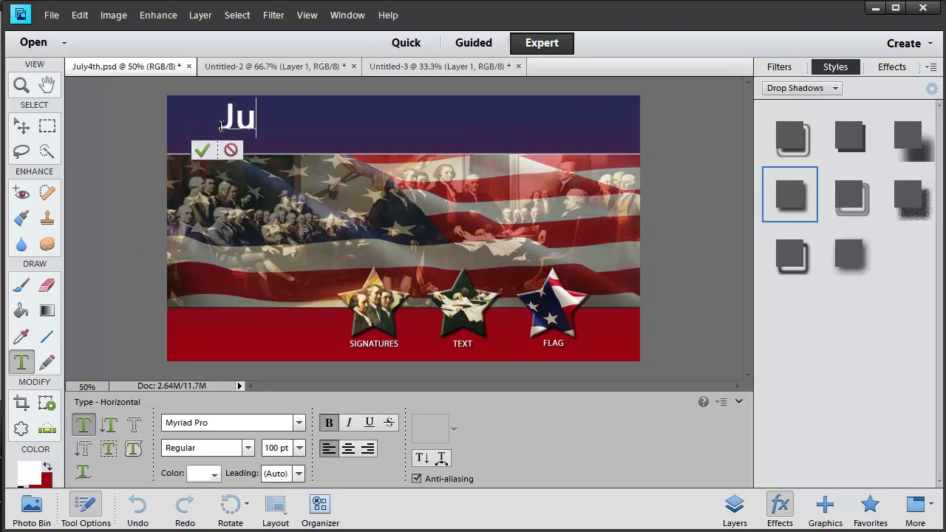
{"action": "type", "text": "ly 4th"}
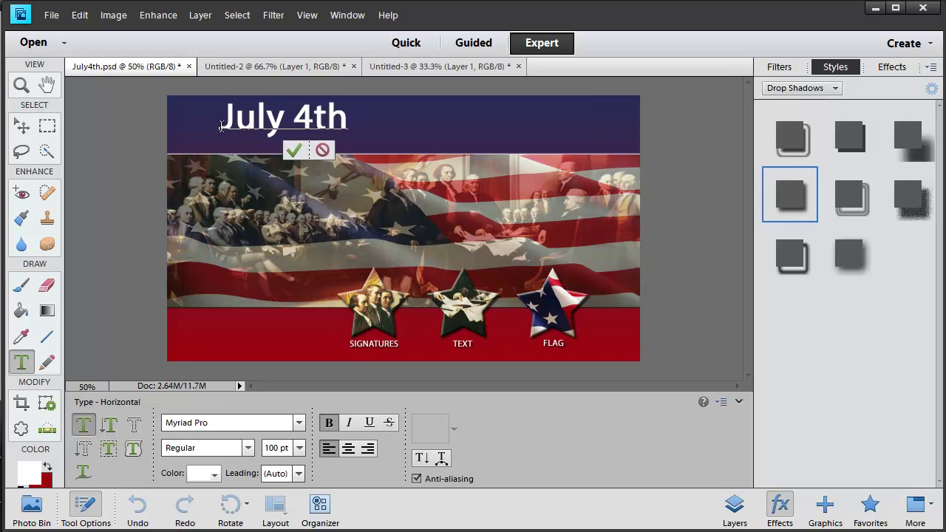
{"action": "left_click", "coordinate": [293, 151]}
{"action": "key", "text": "v"}
{"action": "left_click_drag", "start_coordinate": [264, 134], "coordinate": [259, 138]}
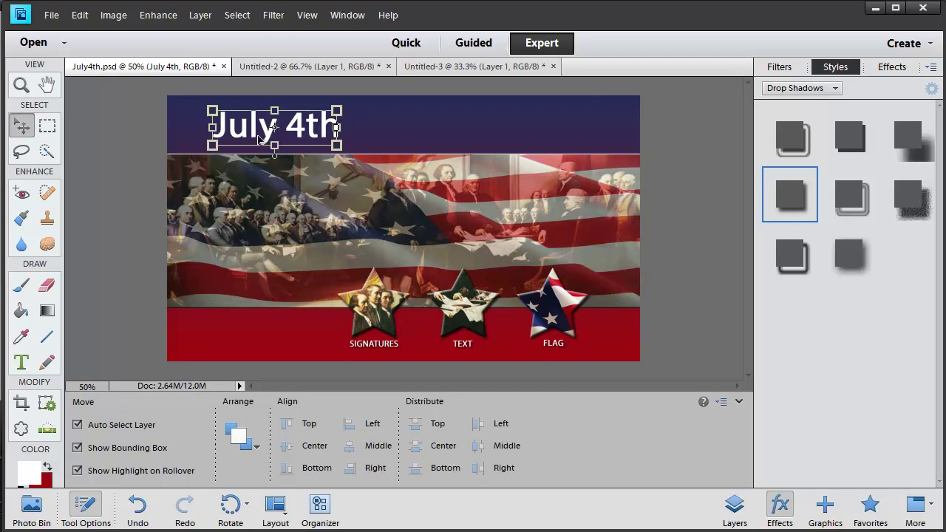
{"action": "left_click", "coordinate": [135, 136]}
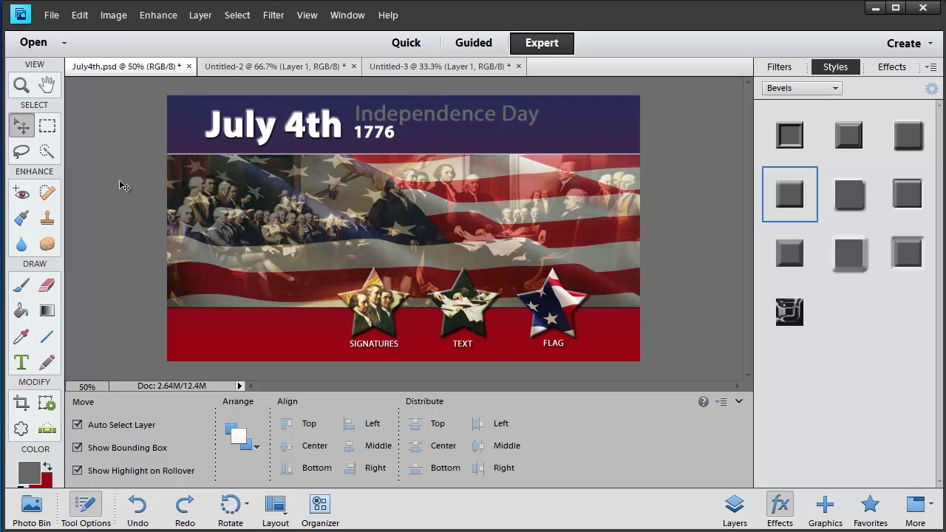
Step: Save the layered July4th.psd composition under its existing file name
{"action": "left_click", "coordinate": [56, 19]}
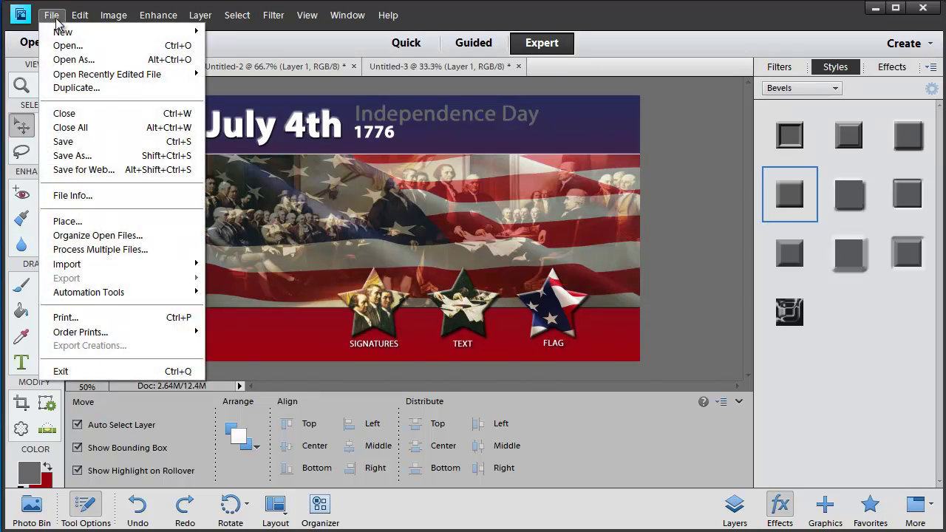
{"action": "left_click", "coordinate": [68, 142]}
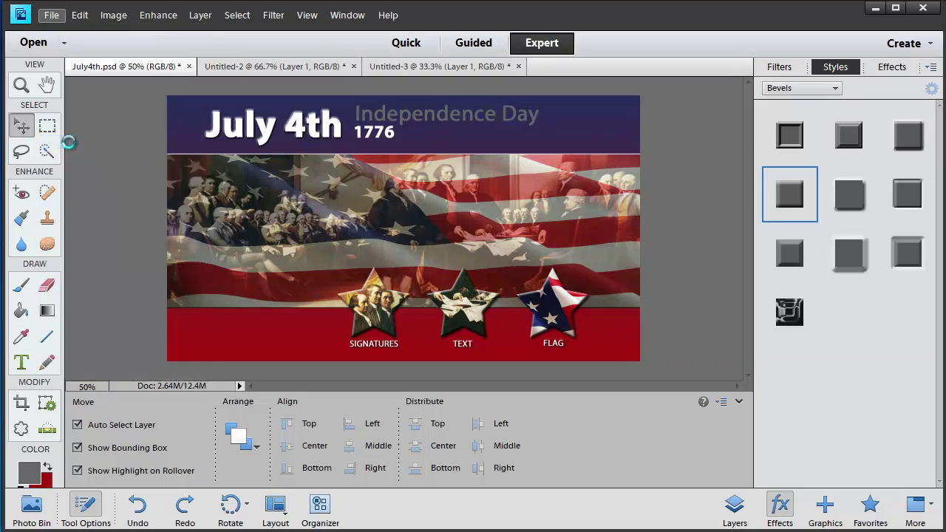
{"action": "left_click", "coordinate": [52, 18]}
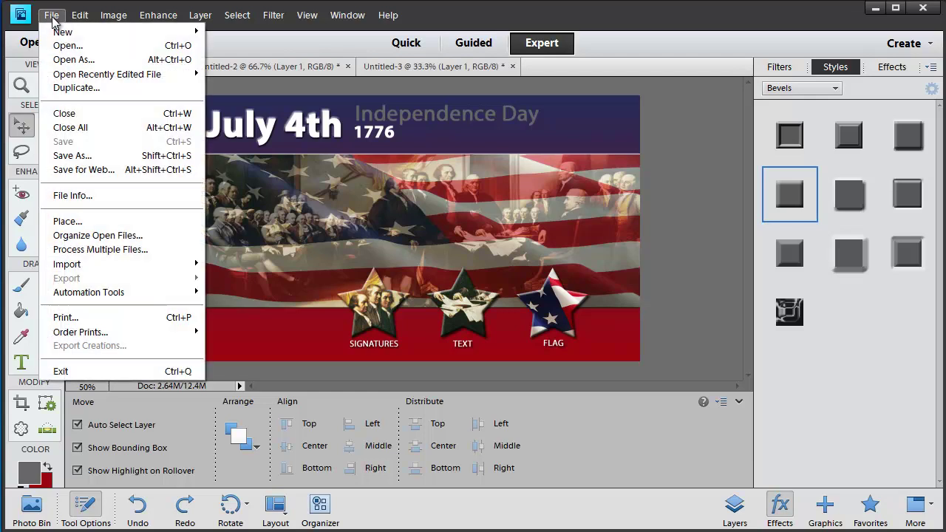
{"action": "left_click", "coordinate": [82, 156]}
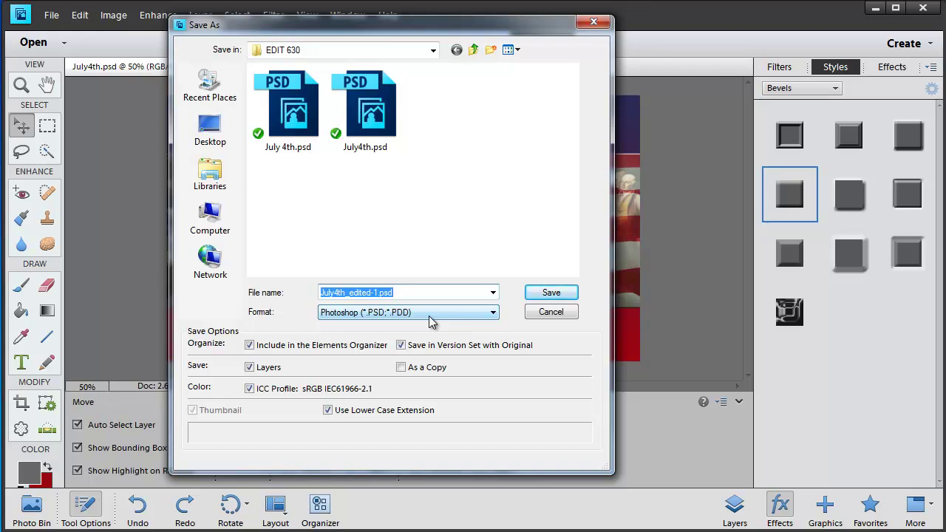
{"action": "left_click", "coordinate": [492, 318]}
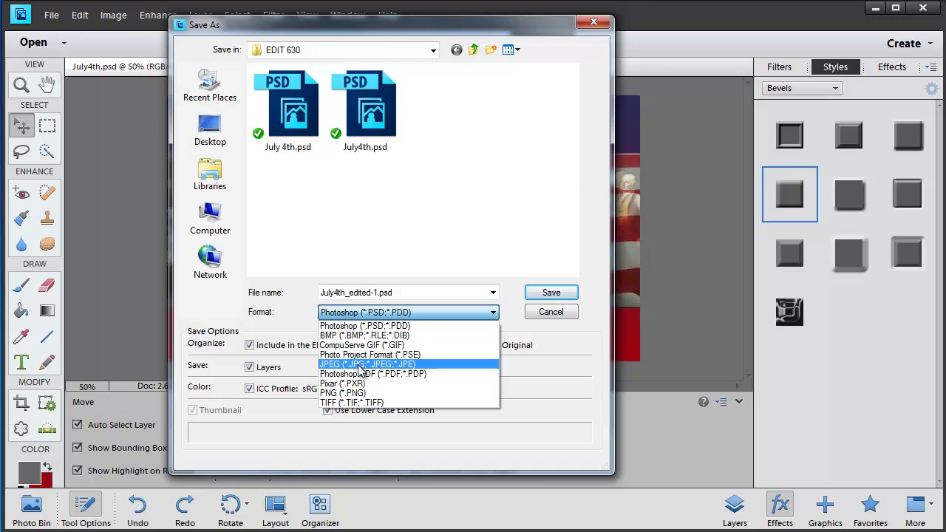
{"action": "left_click", "coordinate": [540, 315]}
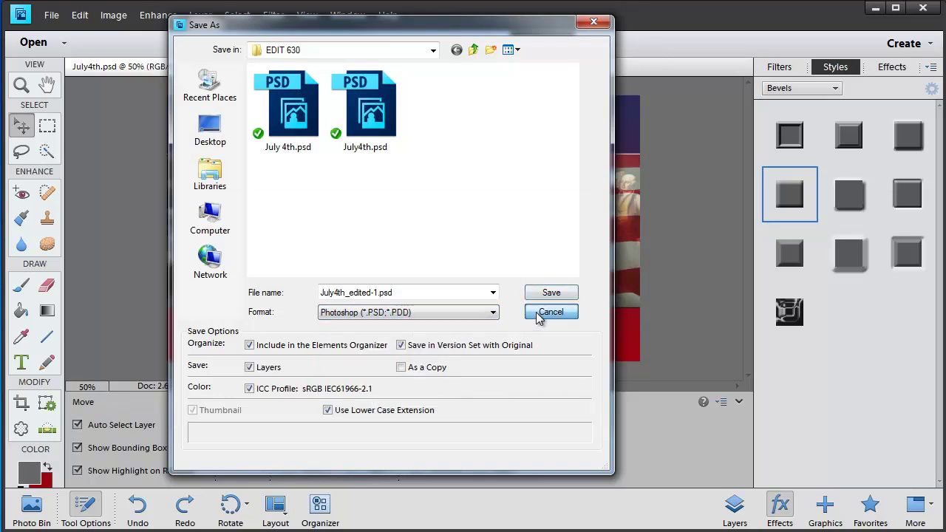
{"action": "left_click", "coordinate": [550, 312]}
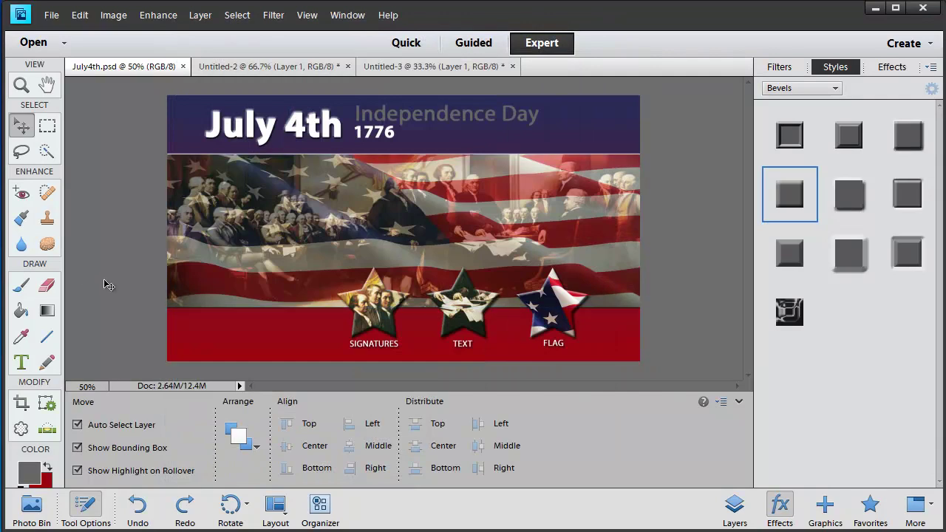
Step: Start a Save for Web export of the composition, trying Maximum JPEG quality before settling on Very High
{"action": "left_click", "coordinate": [51, 16]}
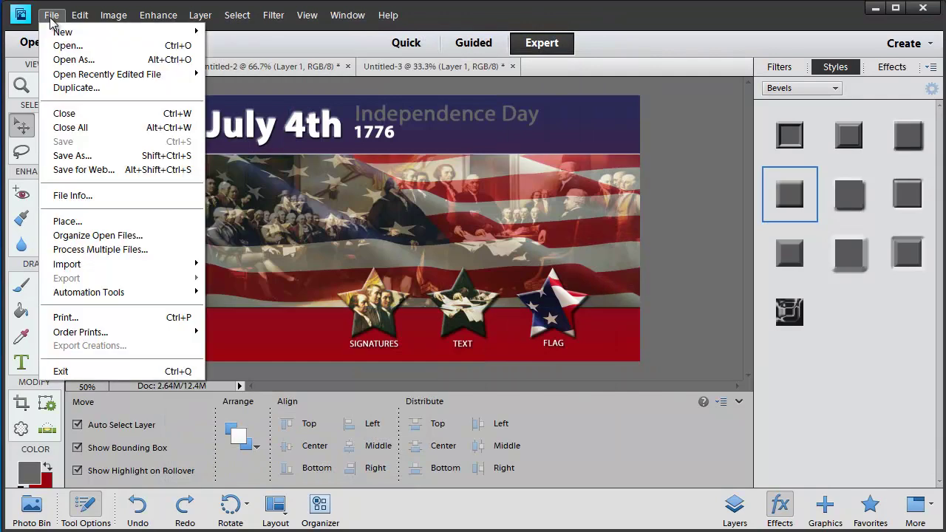
{"action": "left_click", "coordinate": [88, 177]}
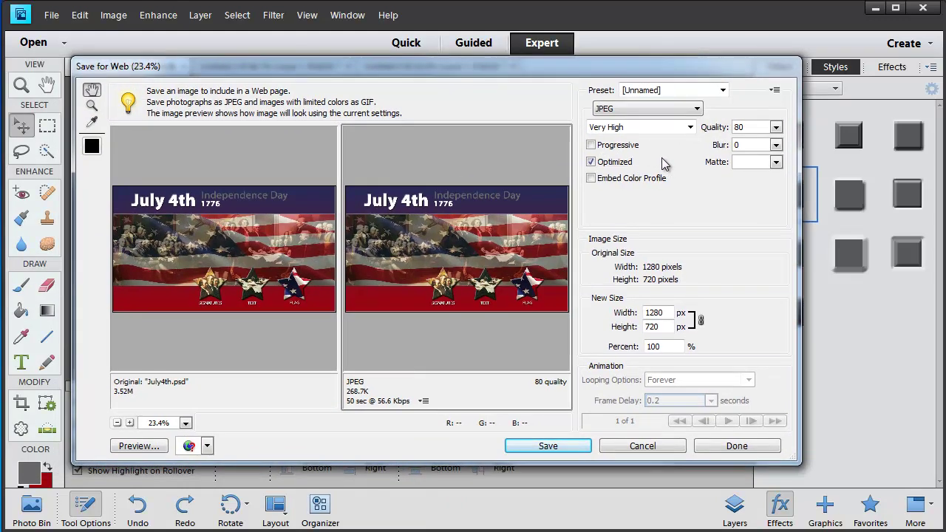
{"action": "left_click", "coordinate": [689, 132]}
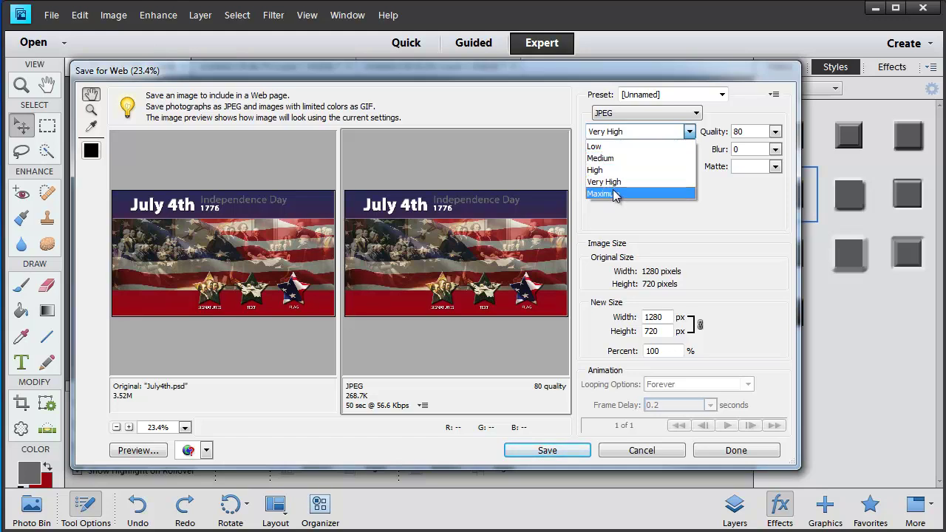
{"action": "left_click", "coordinate": [610, 194]}
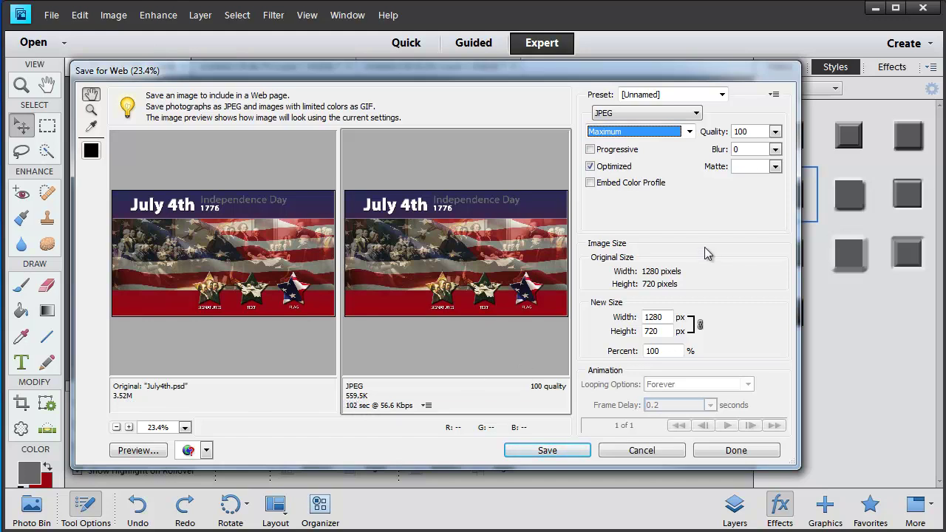
{"action": "left_click", "coordinate": [689, 131]}
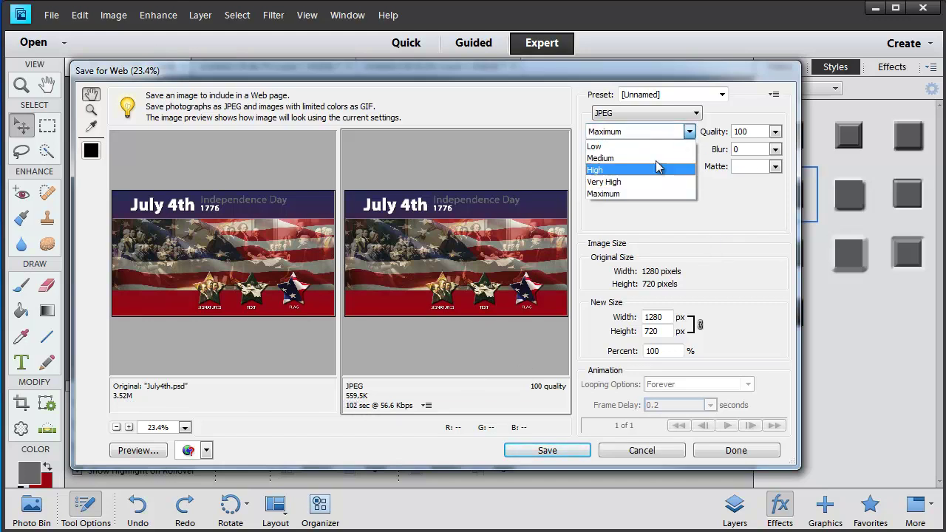
{"action": "left_click", "coordinate": [629, 182]}
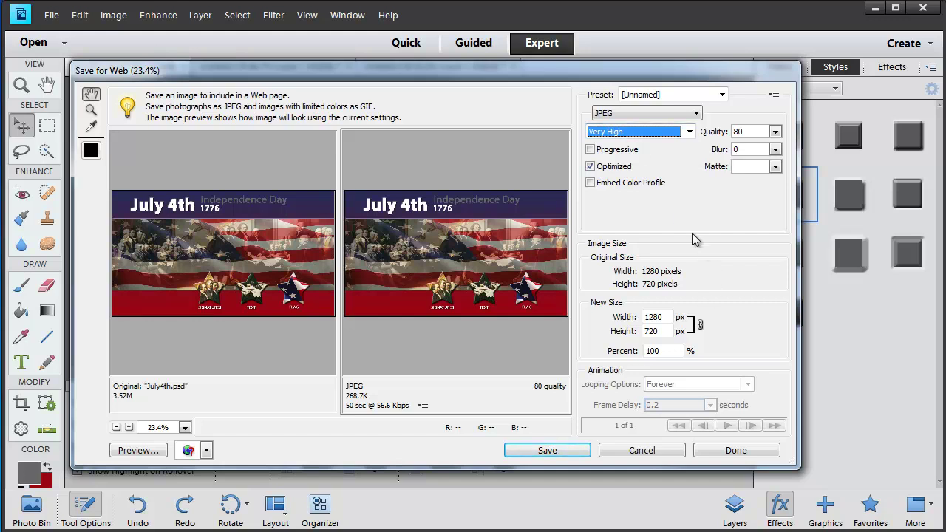
Step: Save the optimized web image to the Desktop as July4th.jpg in the Images Only format
{"action": "left_click", "coordinate": [555, 452]}
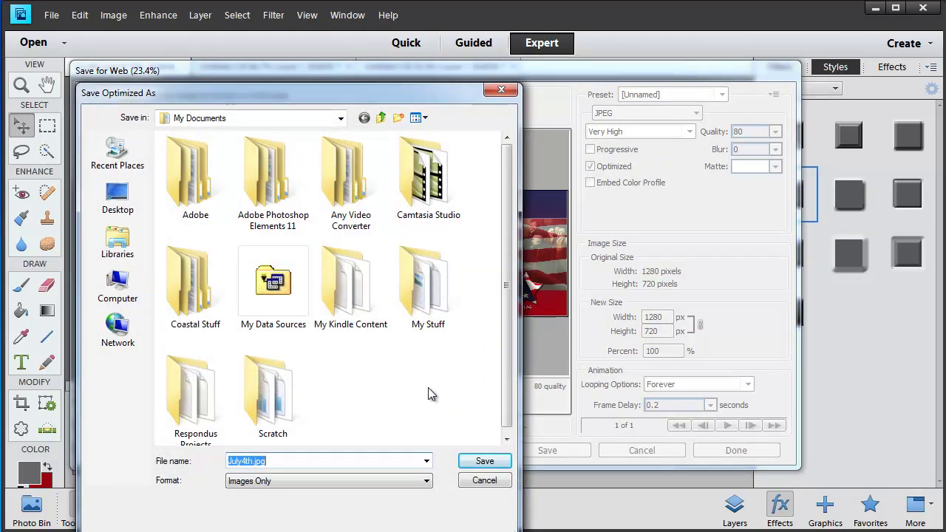
{"action": "left_click", "coordinate": [118, 198]}
{"action": "left_click", "coordinate": [477, 460]}
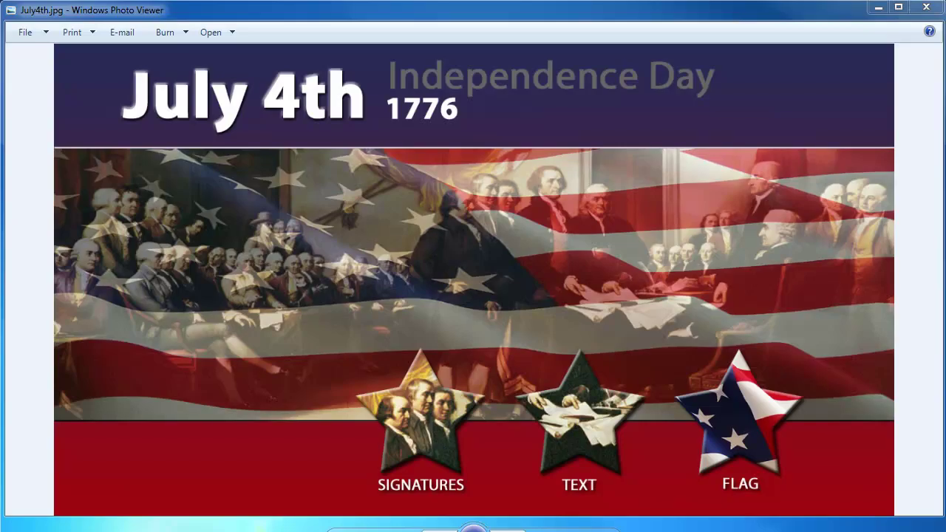